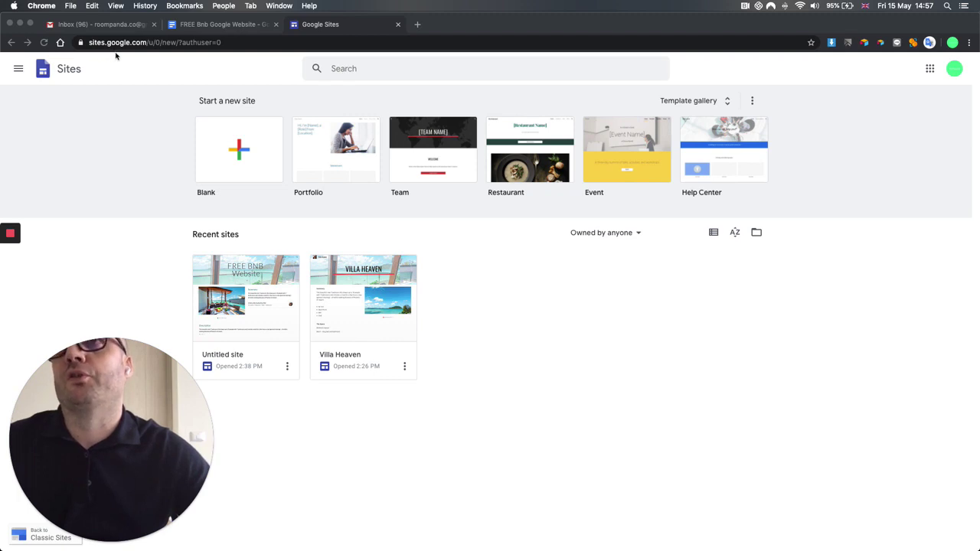
# Create a blank site and set its page title to "Free BNB Site"
pyautogui.click(233, 150)
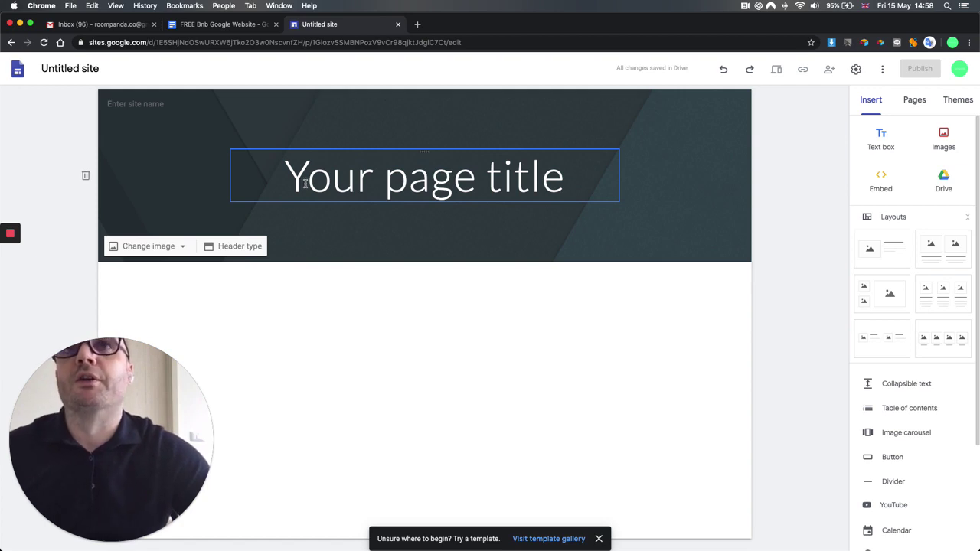
pyautogui.click(347, 186)
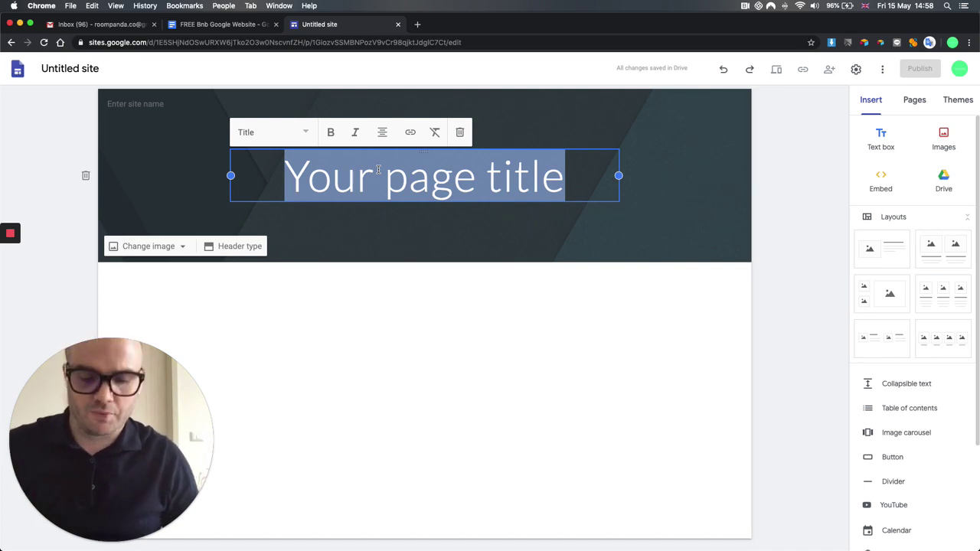
pyautogui.write('FEE')
pyautogui.press('BackSpace')
pyautogui.press('BackSpace')
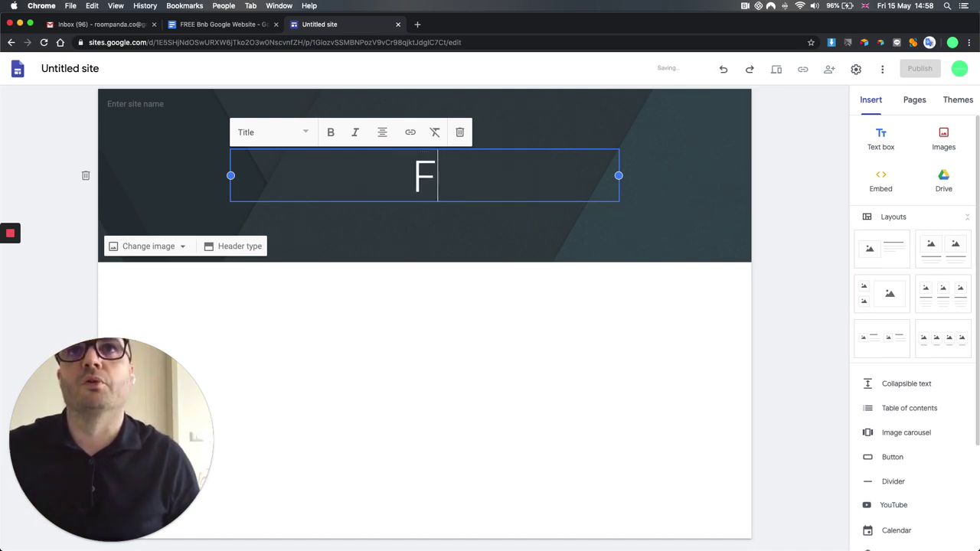
pyautogui.write('ree BNB')
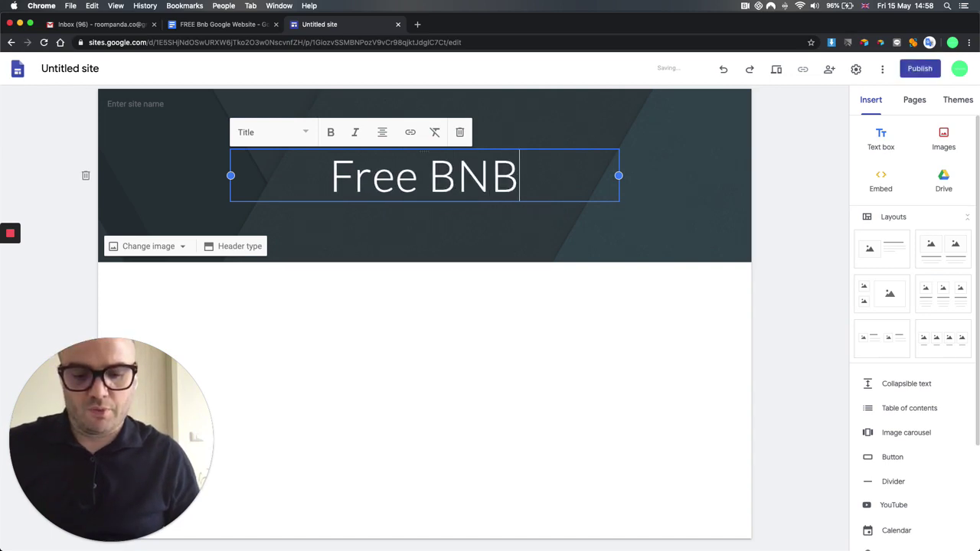
pyautogui.write(' Site')
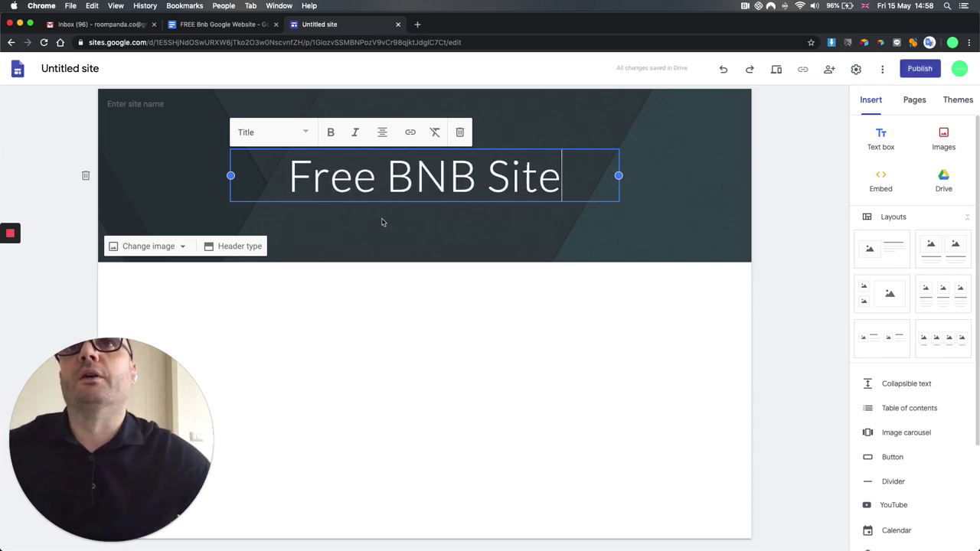
# Replace the header background by uploading the picture 10Elemental.jpg
pyautogui.click(164, 248)
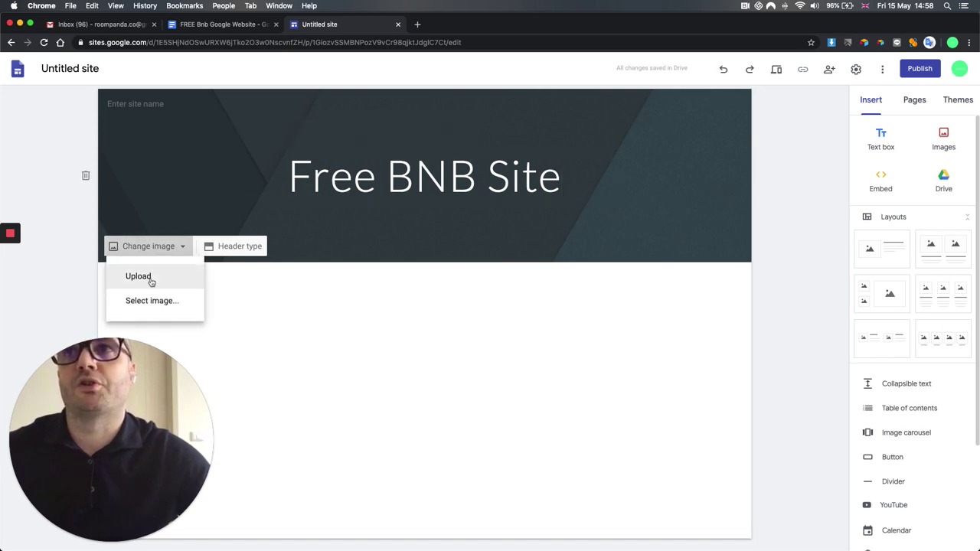
pyautogui.click(139, 276)
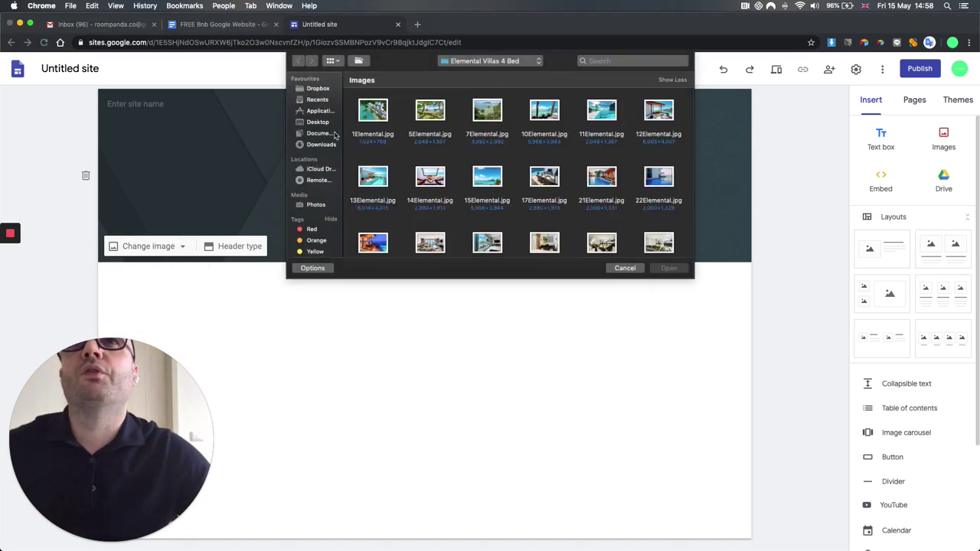
pyautogui.doubleClick(544, 109)
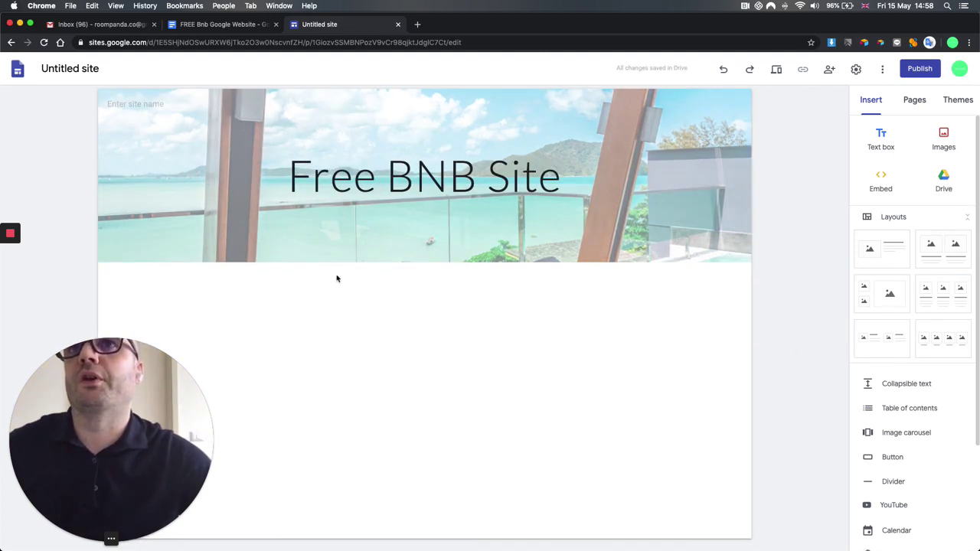
pyautogui.click(301, 222)
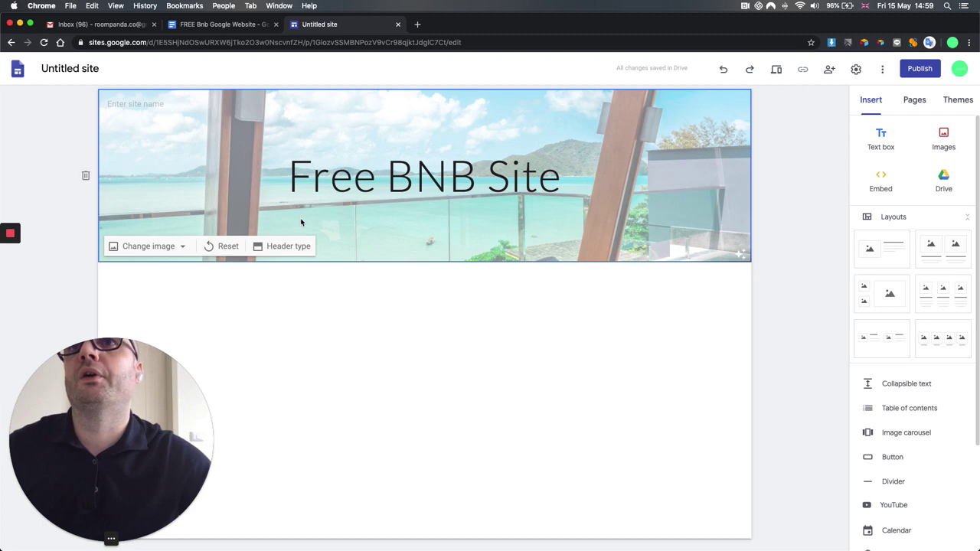
# Insert an image carousel below the header with the uploaded pictures 1Elemental, 5Elemental, 7Elemental, 10Elemental and 11Elemental
pyautogui.doubleClick(171, 298)
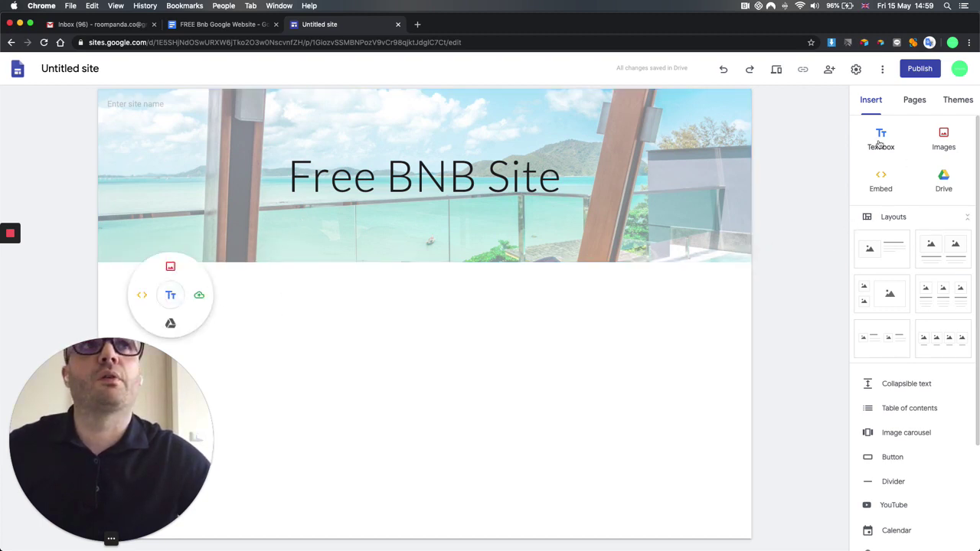
pyautogui.click(905, 434)
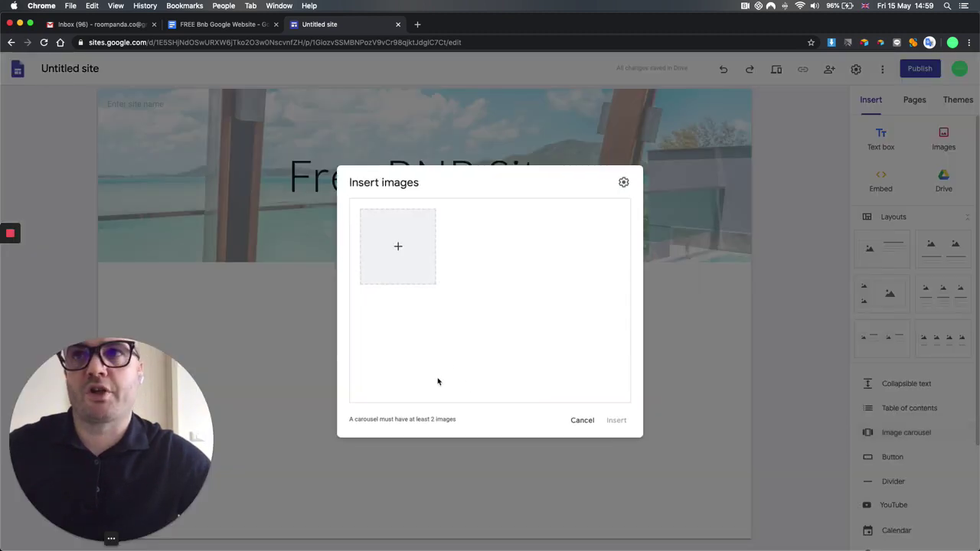
pyautogui.click(399, 249)
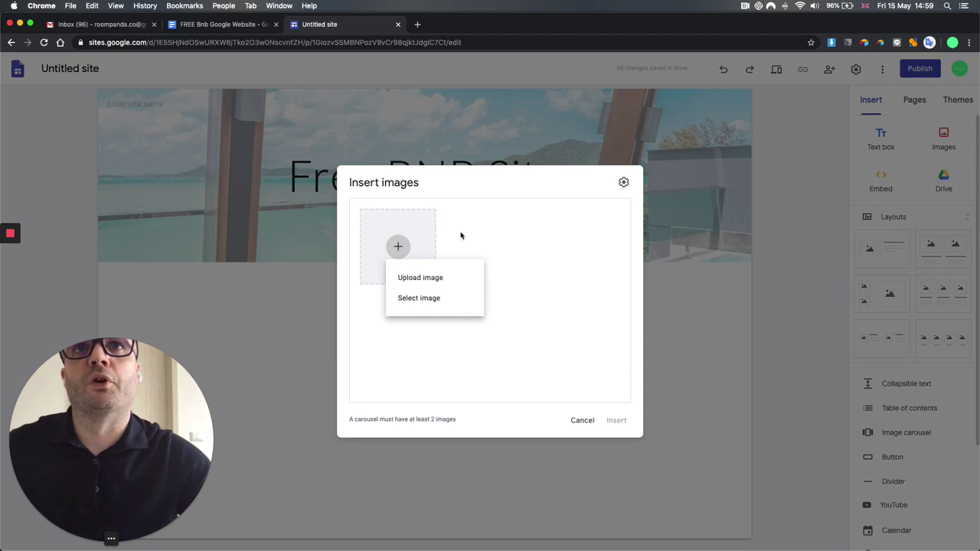
pyautogui.click(436, 278)
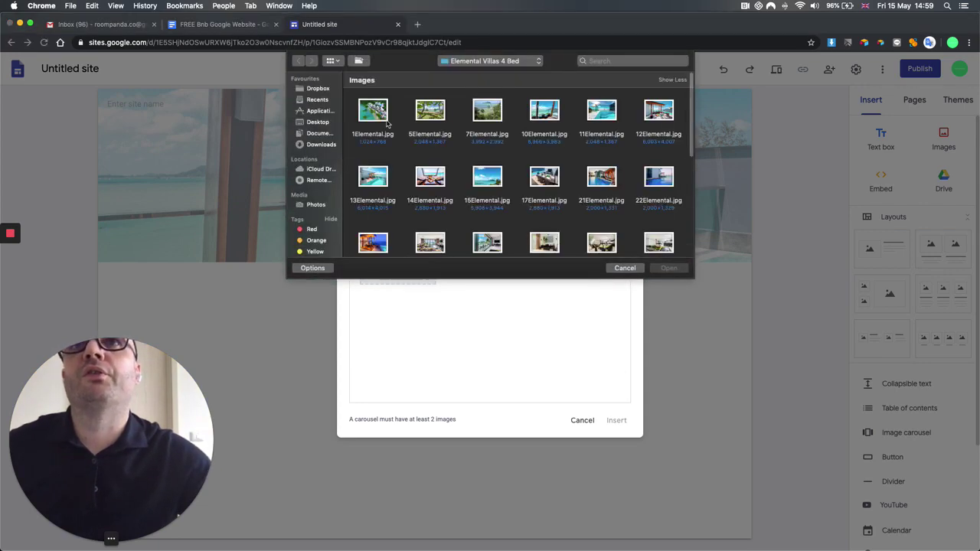
pyautogui.click(354, 108)
pyautogui.moveTo(379, 112); pyautogui.dragTo(594, 122)
pyautogui.click(669, 268)
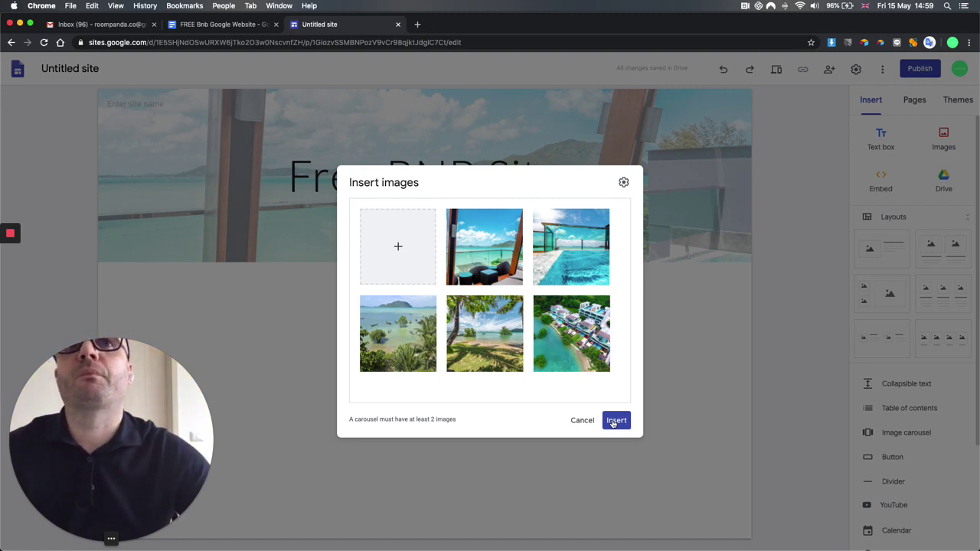
pyautogui.click(615, 422)
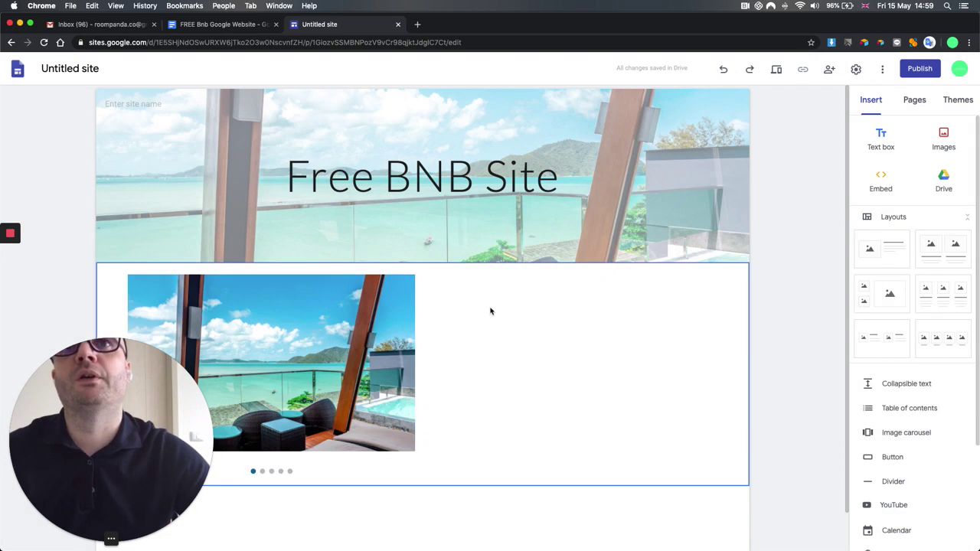
# Add a text box beside the carousel with the bold heading "Summary" and a new line beneath it
pyautogui.doubleClick(496, 309)
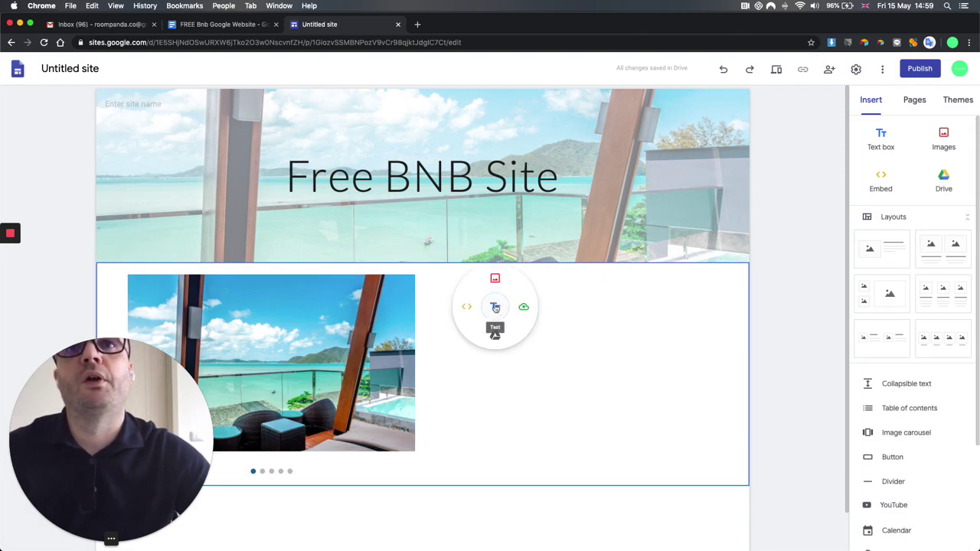
pyautogui.click(495, 307)
pyautogui.click(464, 286)
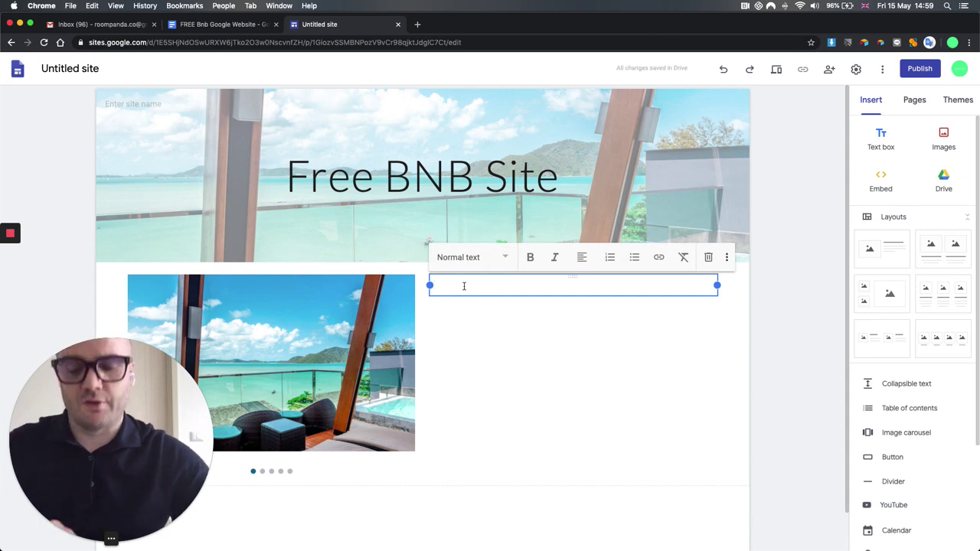
pyautogui.write('Summary')
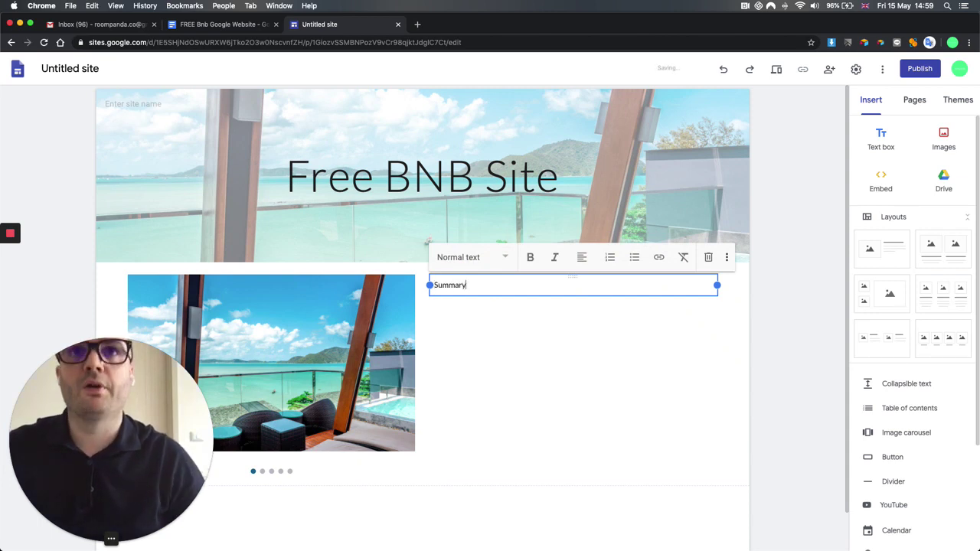
pyautogui.doubleClick(460, 286)
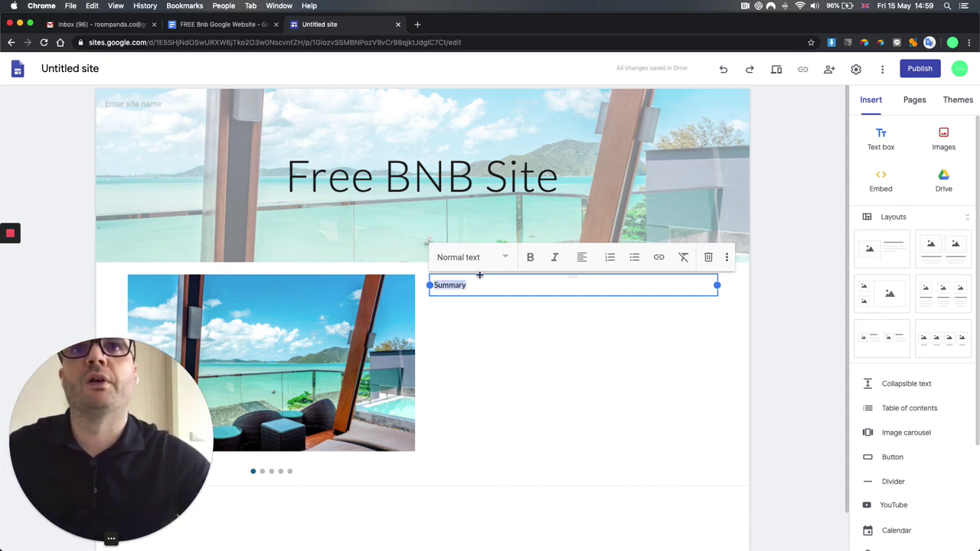
pyautogui.click(530, 258)
pyautogui.click(479, 287)
pyautogui.press('Return')
pyautogui.press('Return')
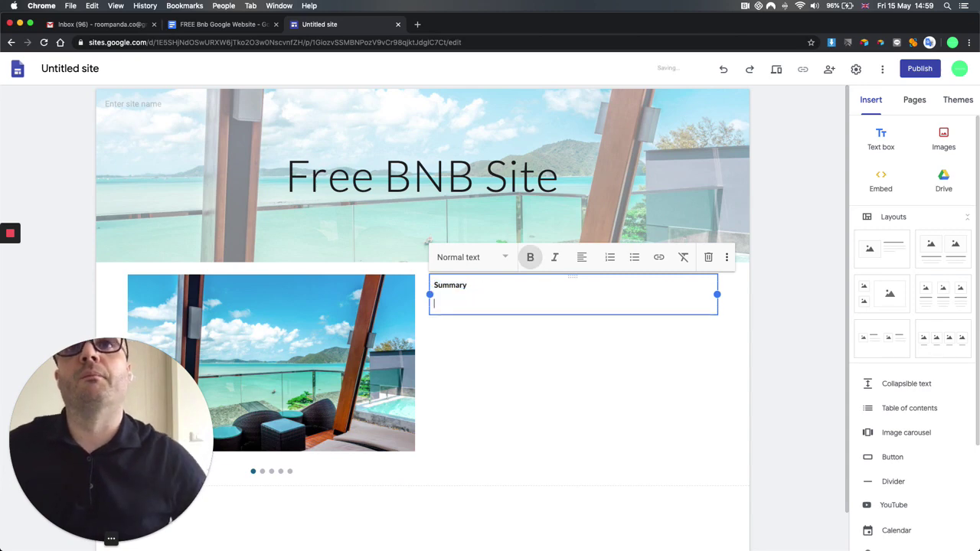
# Copy the summary paragraph from the Google Docs document "FREE Bnb Google Website" and paste it under the site's Summary heading
pyautogui.click(225, 25)
pyautogui.moveTo(307, 191); pyautogui.dragTo(526, 213)
pyautogui.press('super+c')
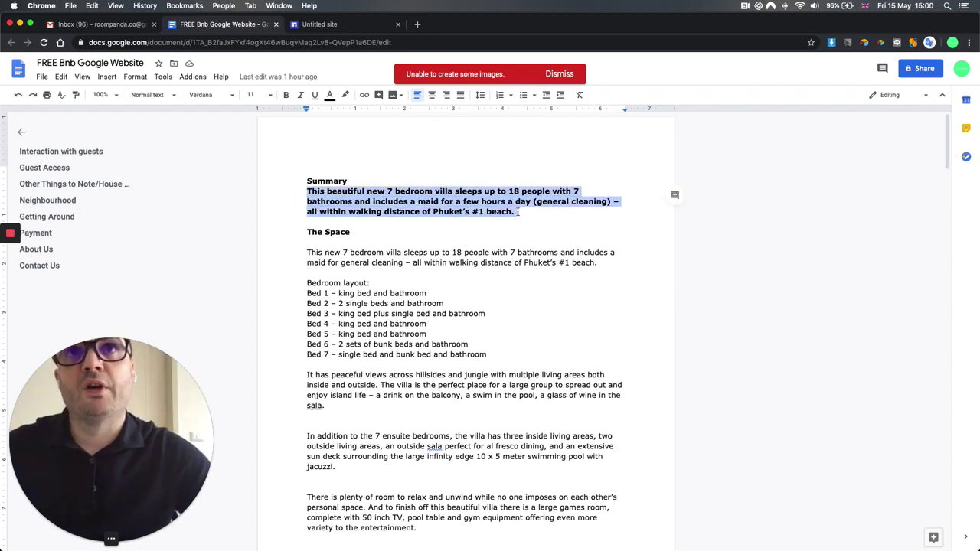
pyautogui.click(341, 25)
pyautogui.press('super+v')
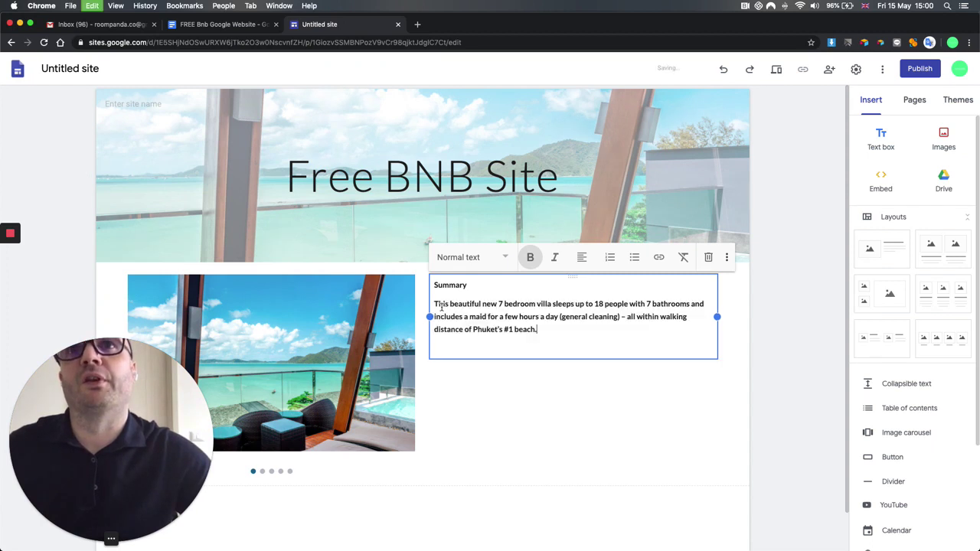
pyautogui.click(448, 378)
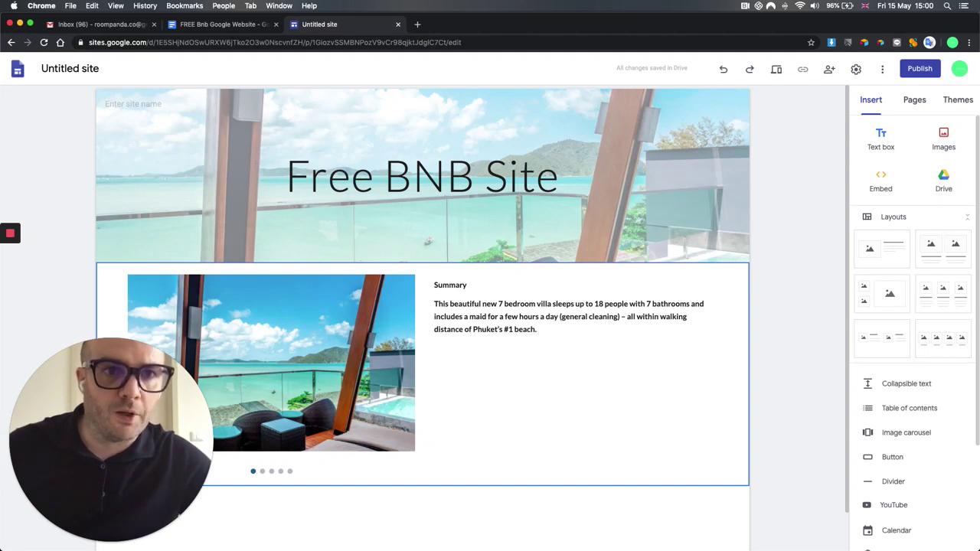
# Place the host details image with guest, bedroom, bed and bathroom numbers beneath the Summary text beside the carousel
pyautogui.moveTo(0, 146); pyautogui.dragTo(498, 371)
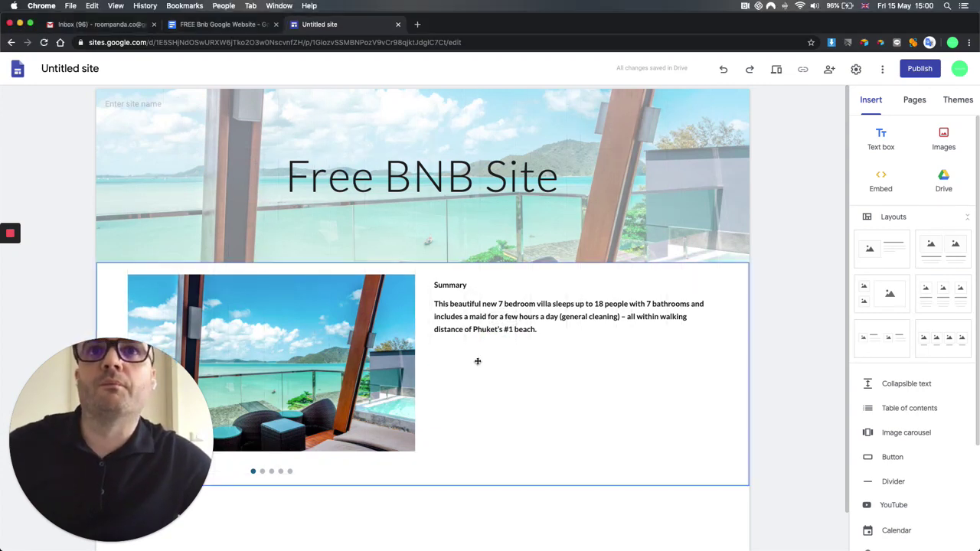
pyautogui.click(462, 319)
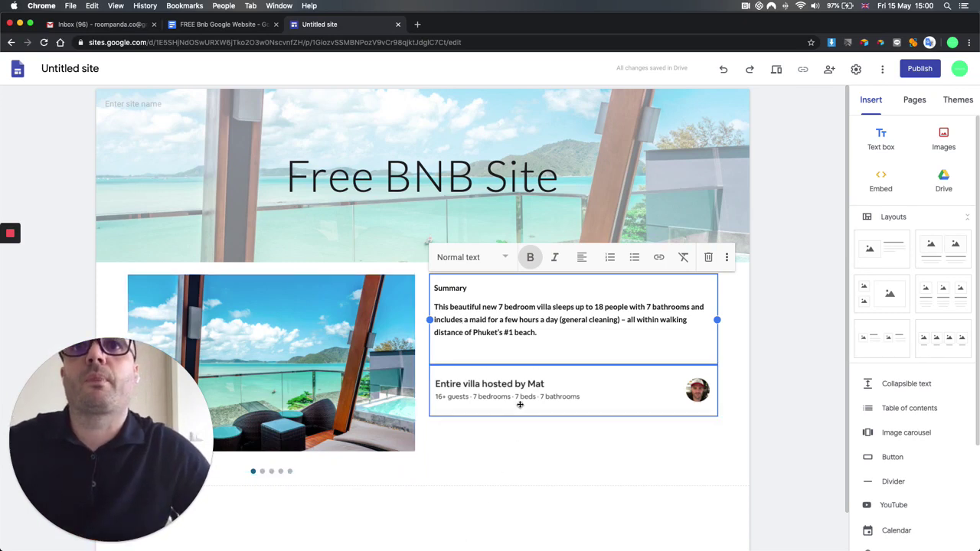
pyautogui.click(504, 444)
pyautogui.scroll(-1, 483, 444)
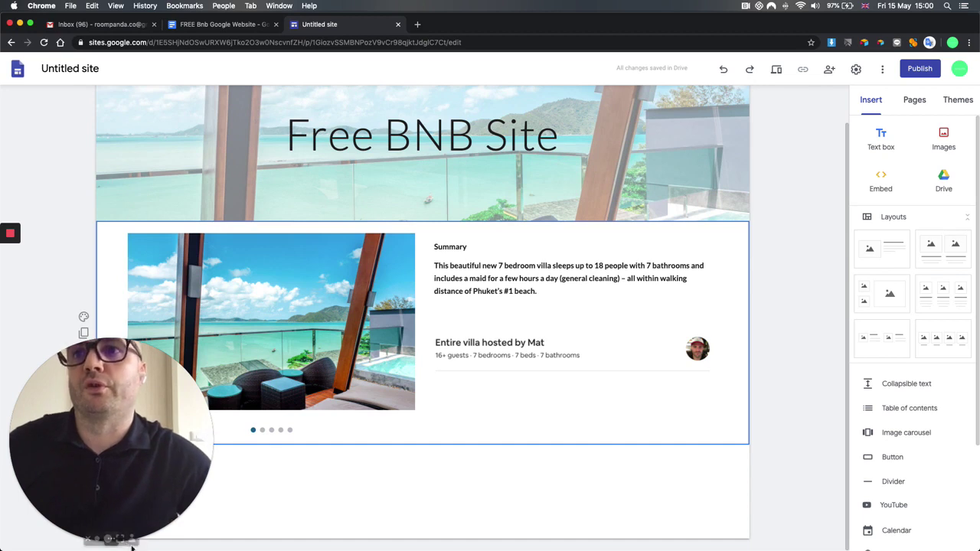
pyautogui.click(97, 538)
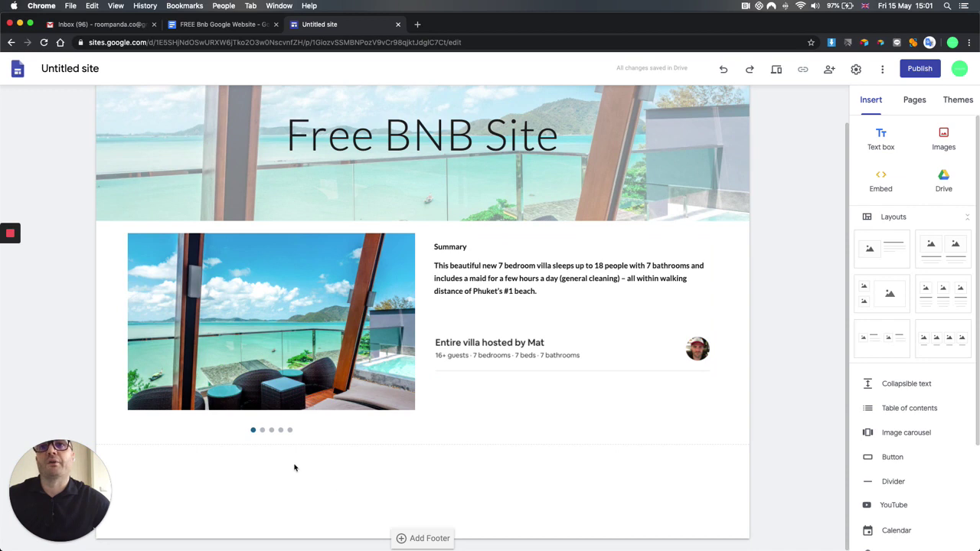
# Insert a collapsible text block below the carousel section, enter the heading "Description" and start a new line under it
pyautogui.scroll(-1, 888, 374)
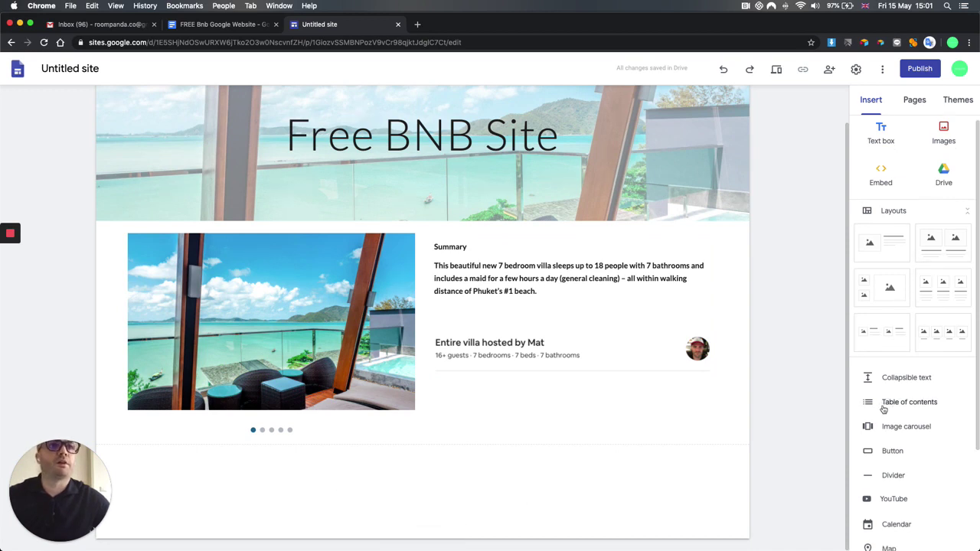
pyautogui.click(896, 367)
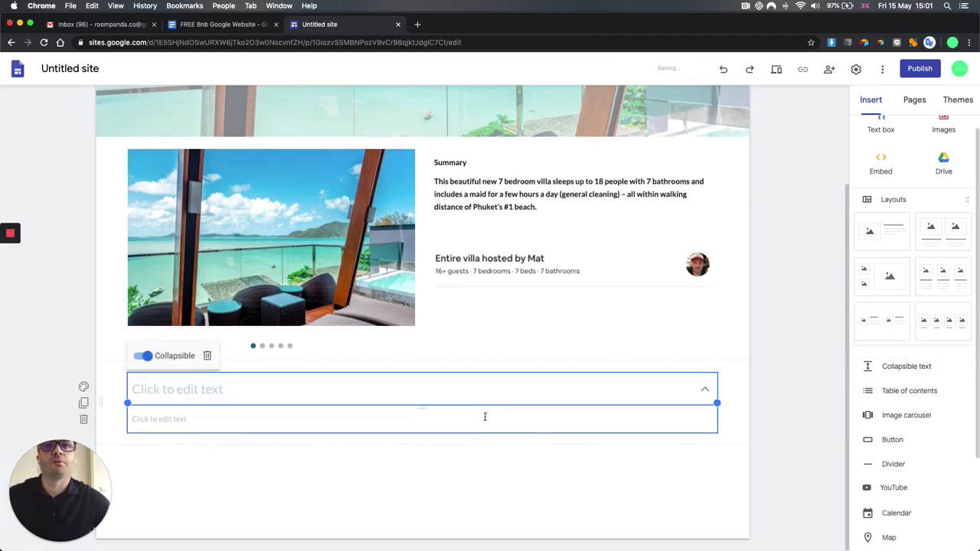
pyautogui.click(144, 393)
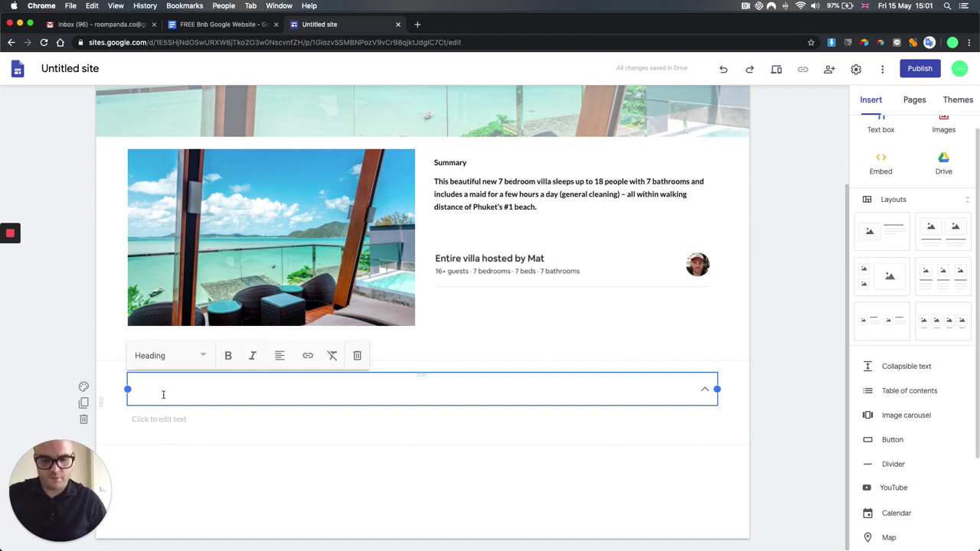
pyautogui.write('Pescription')
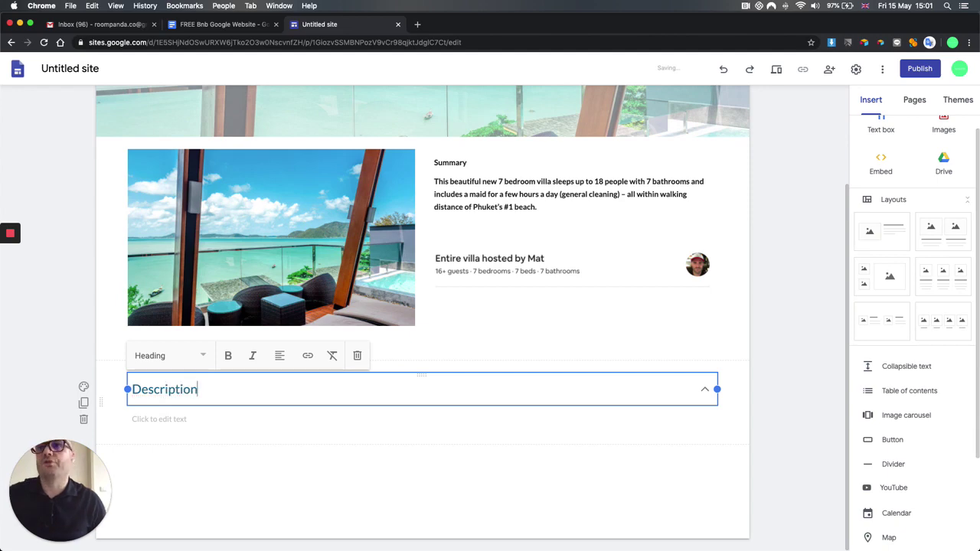
pyautogui.press('Return')
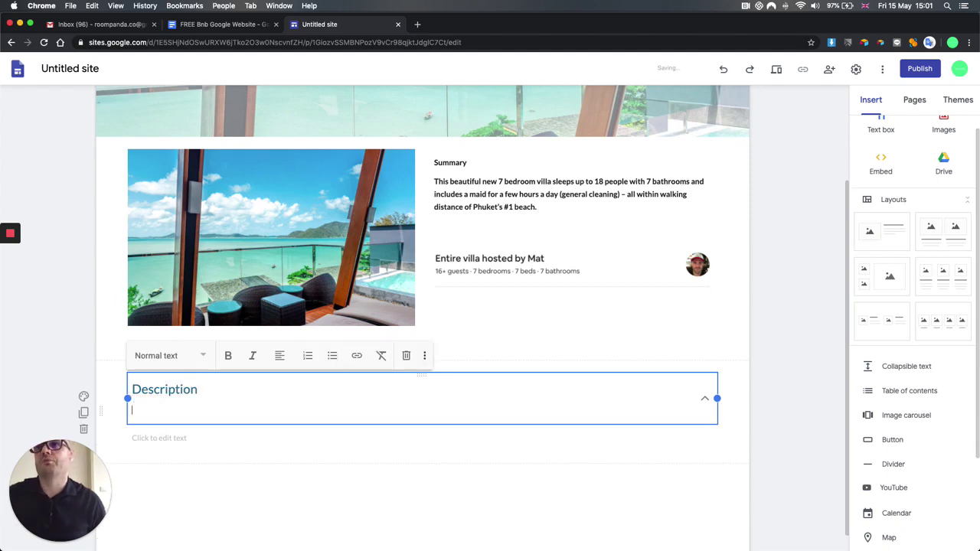
# Copy the text from "The Space" through "Getting Around" in the Google Docs document and paste it under the Description heading
pyautogui.click(226, 25)
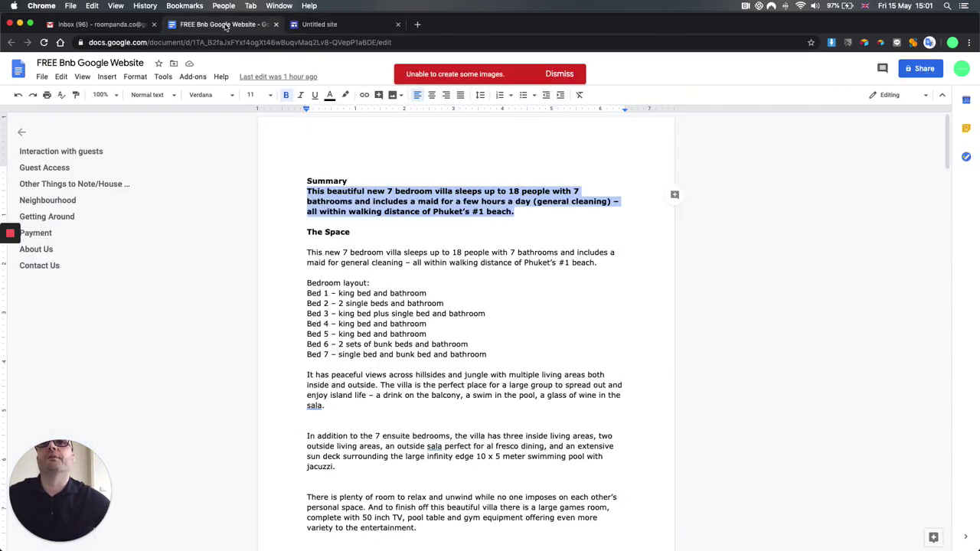
pyautogui.click(306, 232)
pyautogui.moveTo(306, 232); pyautogui.dragTo(488, 361)
pyautogui.press('super+c')
pyautogui.click(319, 23)
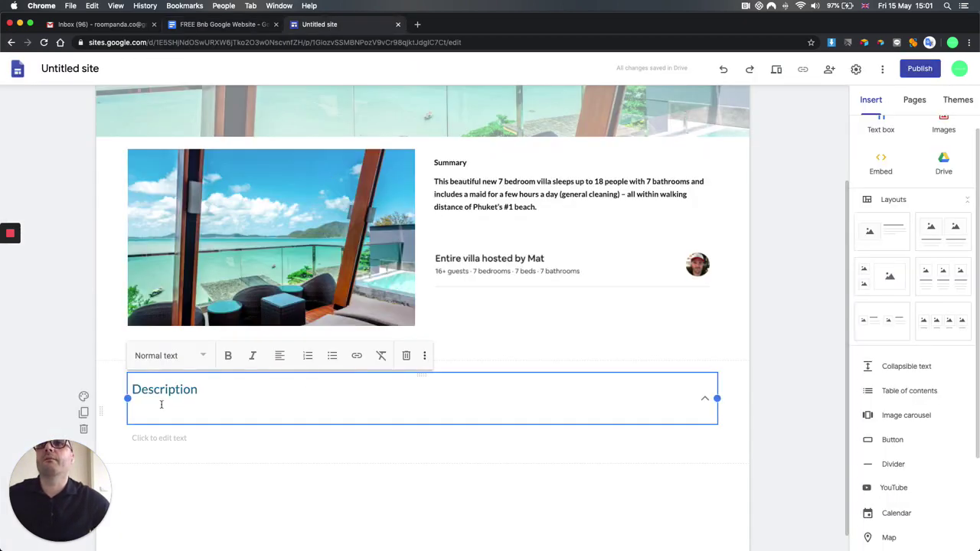
pyautogui.press('super+v')
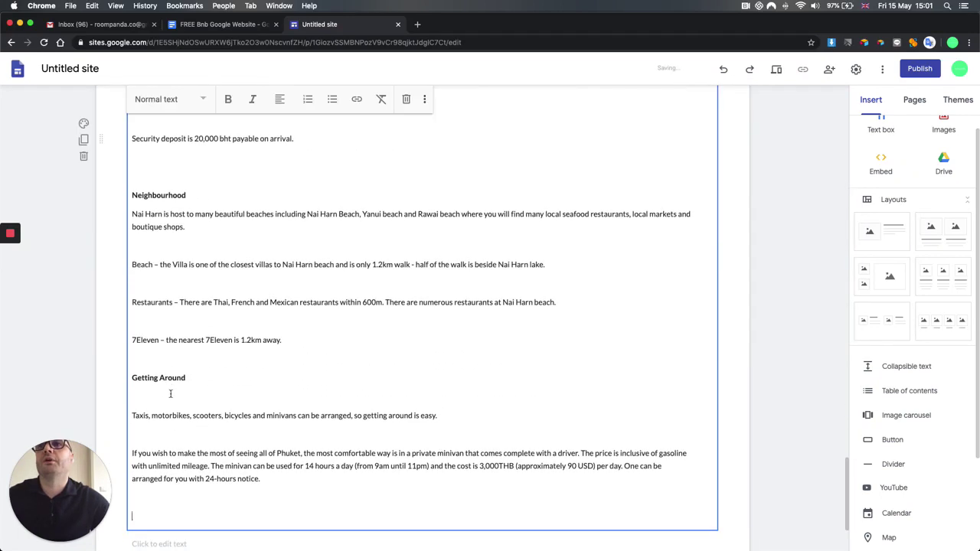
# Start inserting a map below the description, search for "Rawai, Phuket" and choose the Phuket suggestion in Rawai, Phuket, Thailand
pyautogui.scroll(-2, 167, 437)
pyautogui.click(151, 474)
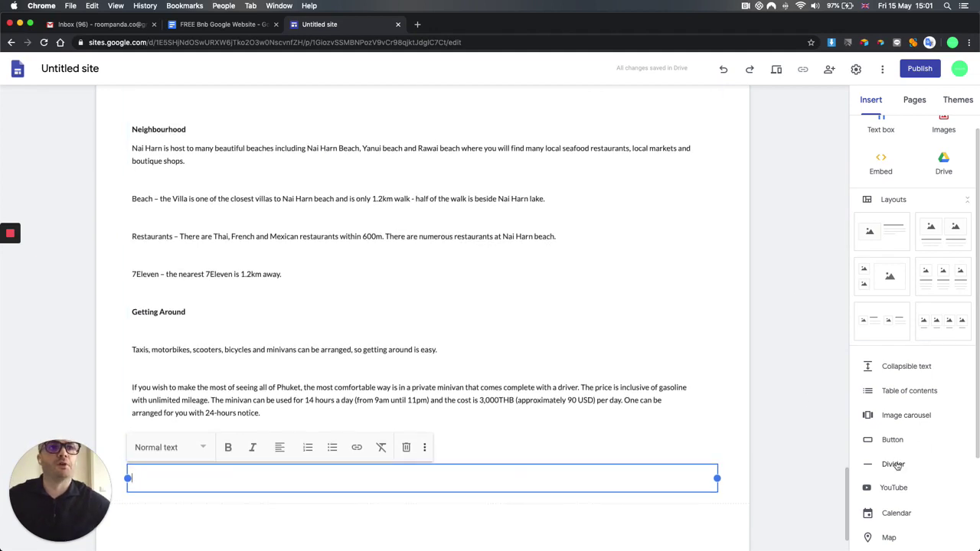
pyautogui.scroll(-1, 897, 465)
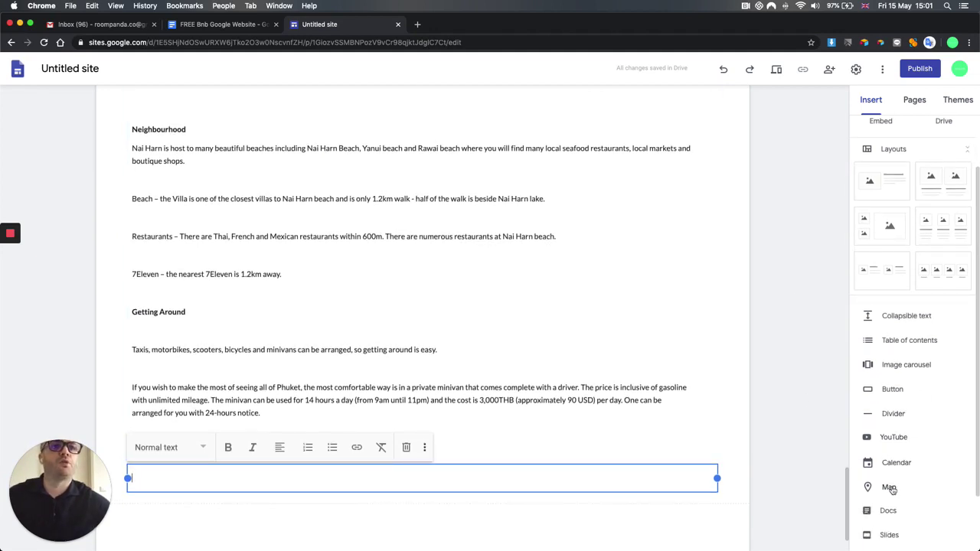
pyautogui.click(889, 488)
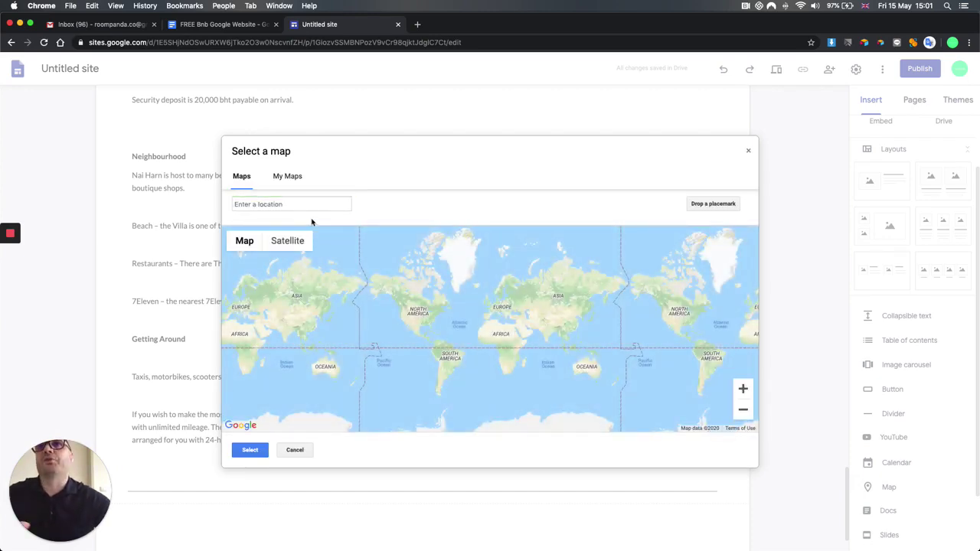
pyautogui.click(267, 205)
pyautogui.write('Rawai')
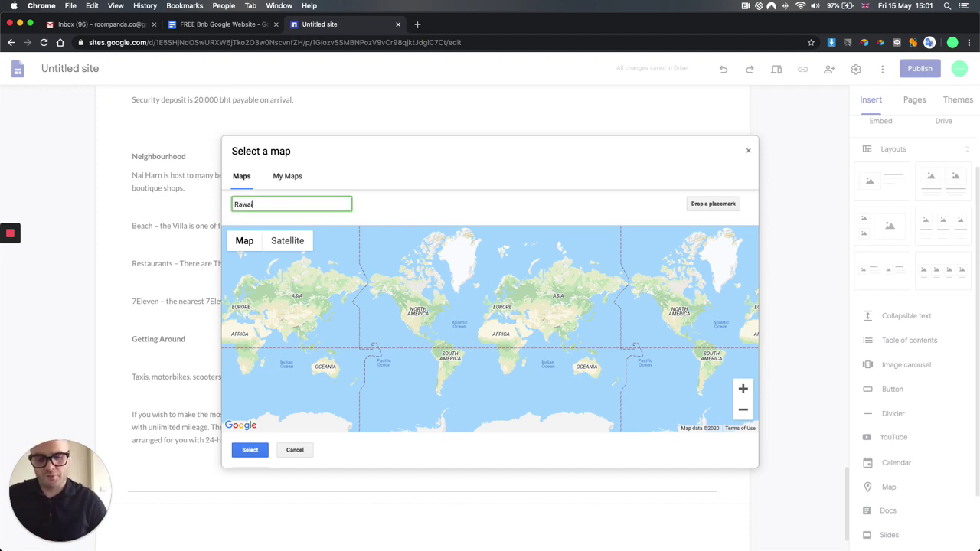
pyautogui.write(', Phuket')
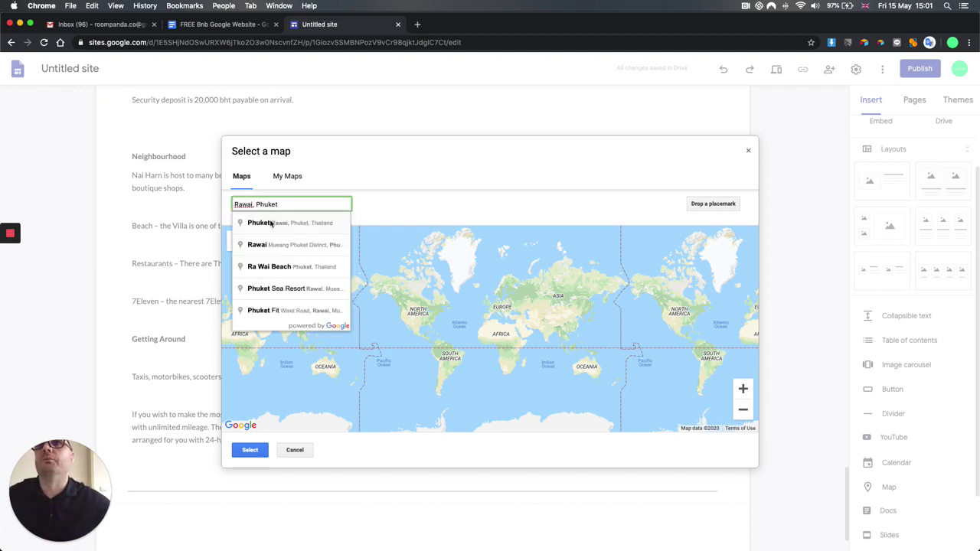
pyautogui.click(270, 223)
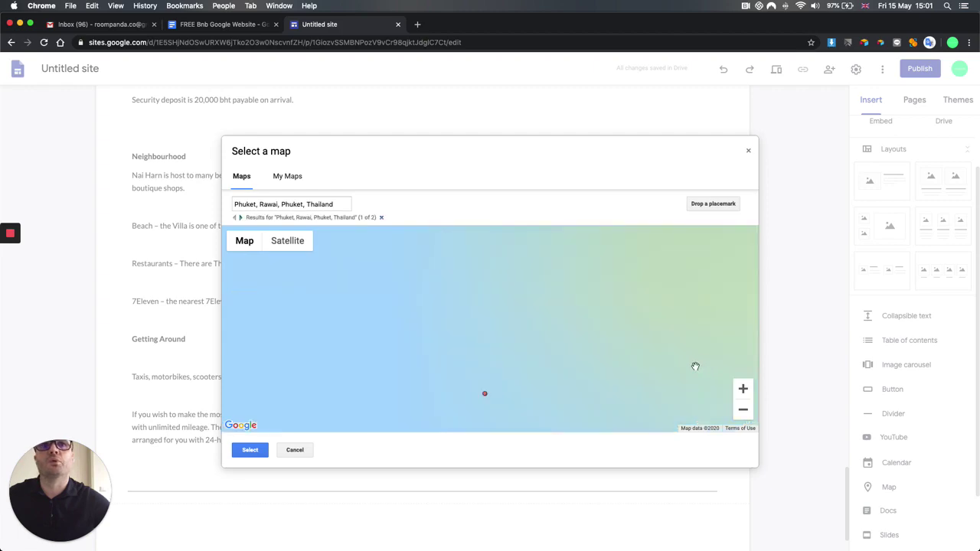
# Move the map's placemark to the southern coast of Phuket, next to Rawai Beach
pyautogui.click(746, 393)
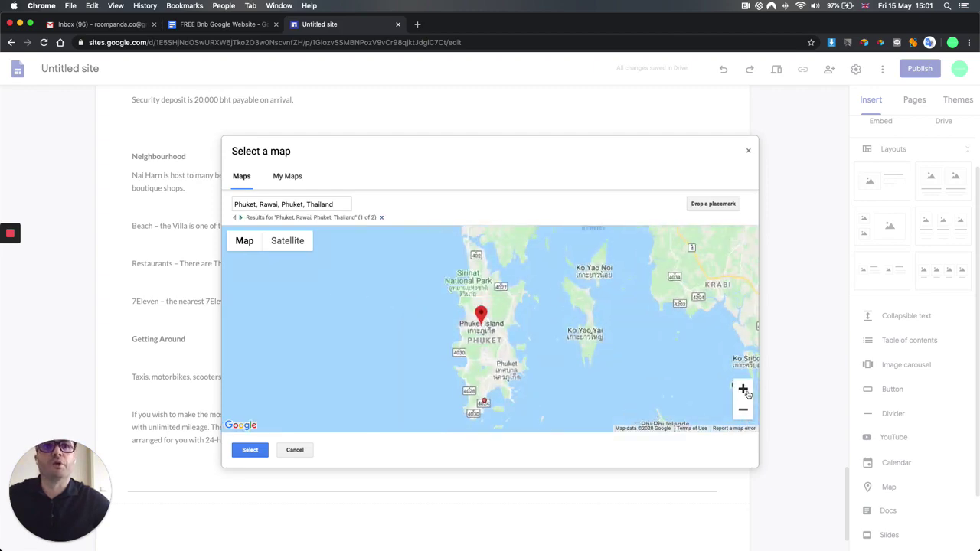
pyautogui.click(745, 393)
pyautogui.click(745, 392)
pyautogui.moveTo(486, 392)
pyautogui.mouseDown()
pyautogui.moveTo(451, 261)
pyautogui.moveTo(492, 413)
pyautogui.mouseUp()
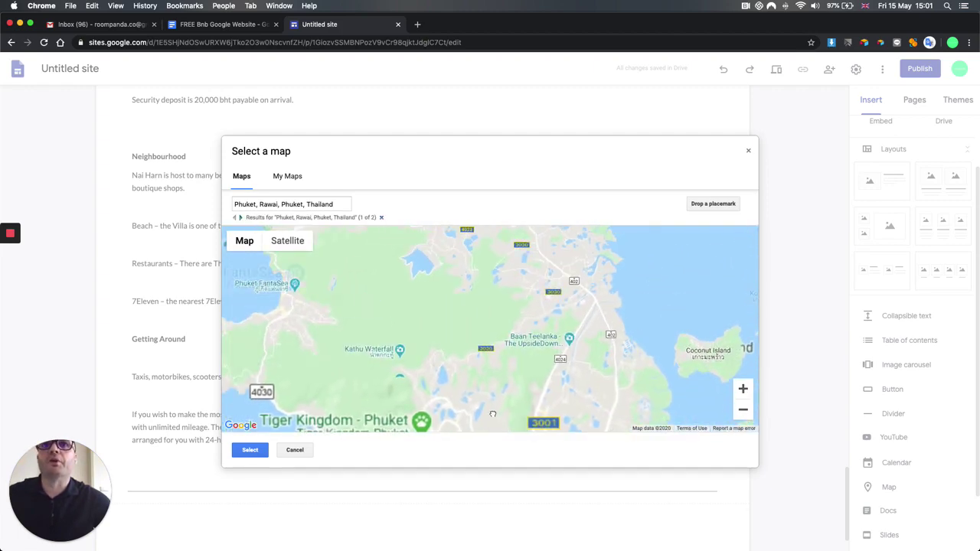
pyautogui.moveTo(448, 292)
pyautogui.mouseDown()
pyautogui.moveTo(524, 394)
pyautogui.moveTo(503, 355)
pyautogui.mouseUp()
pyautogui.moveTo(580, 457)
pyautogui.mouseDown()
pyautogui.moveTo(586, 488)
pyautogui.moveTo(585, 473)
pyautogui.moveTo(458, 330)
pyautogui.moveTo(475, 308)
pyautogui.mouseUp()
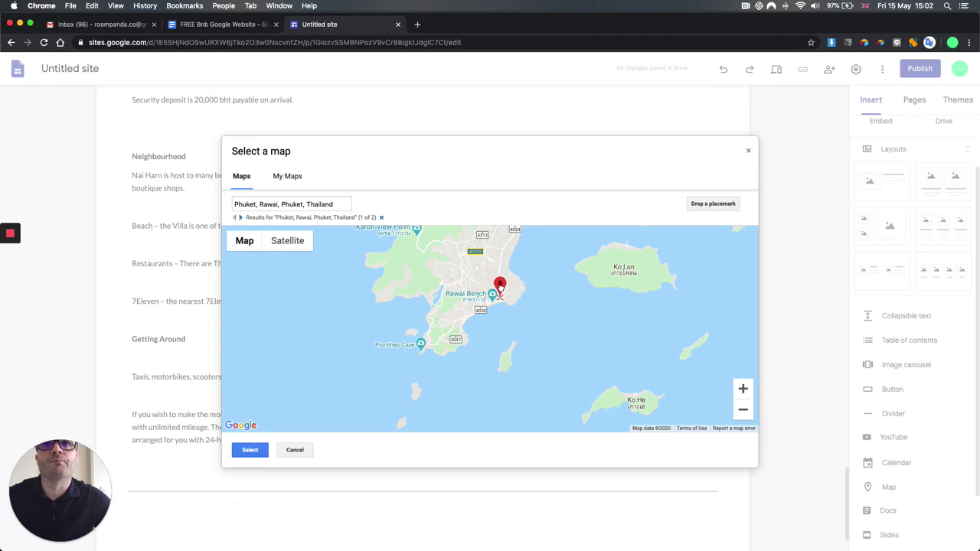
# Frame the map on the area around Nai Harn Beach, Rawai Beach and Promthep Cape, and insert it into the page
pyautogui.click(743, 388)
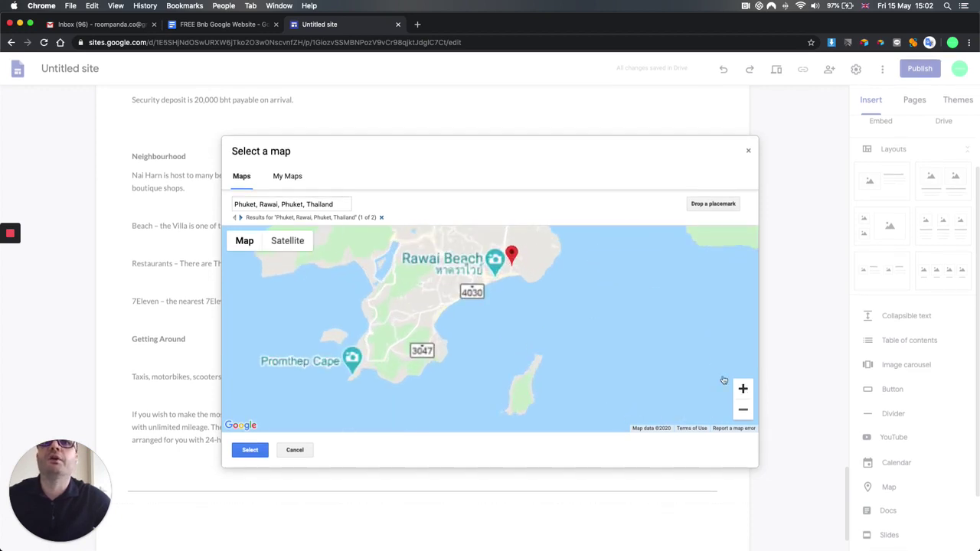
pyautogui.click(743, 389)
pyautogui.click(743, 388)
pyautogui.click(743, 388)
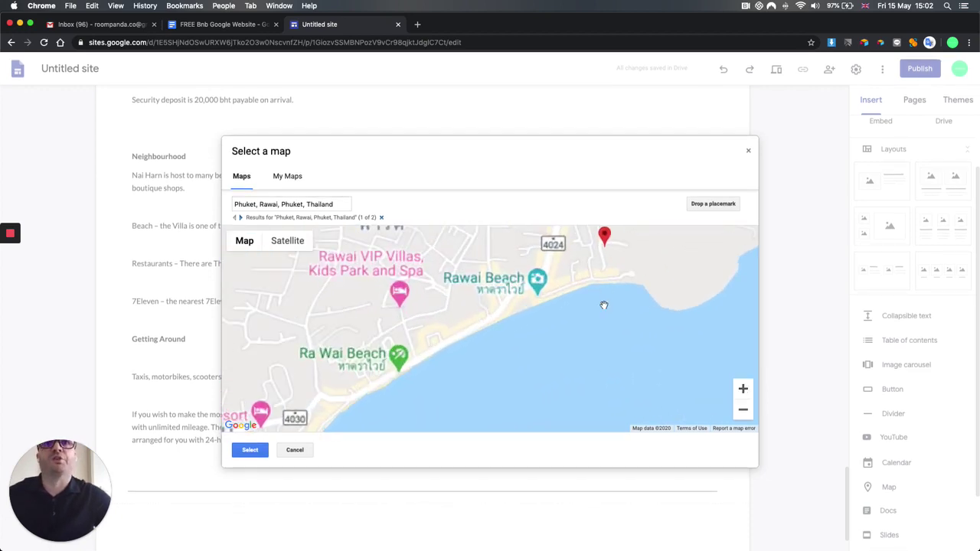
pyautogui.scroll(-1, 602, 309)
pyautogui.click(742, 412)
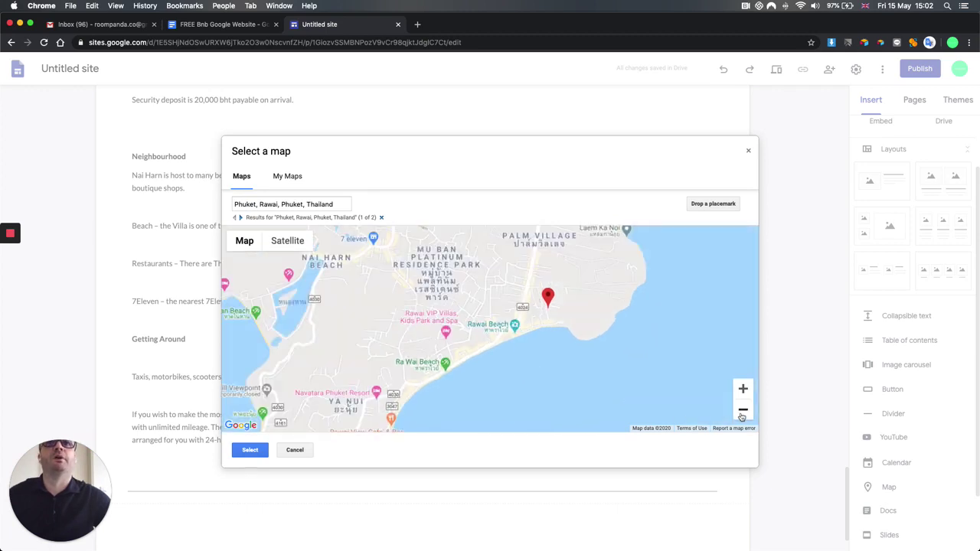
pyautogui.click(742, 412)
pyautogui.click(742, 412)
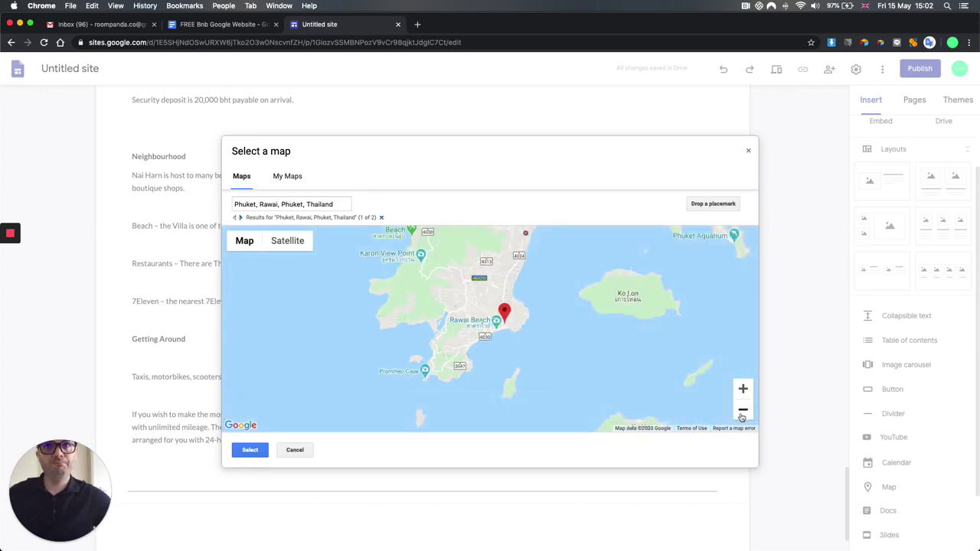
pyautogui.click(743, 390)
pyautogui.click(742, 391)
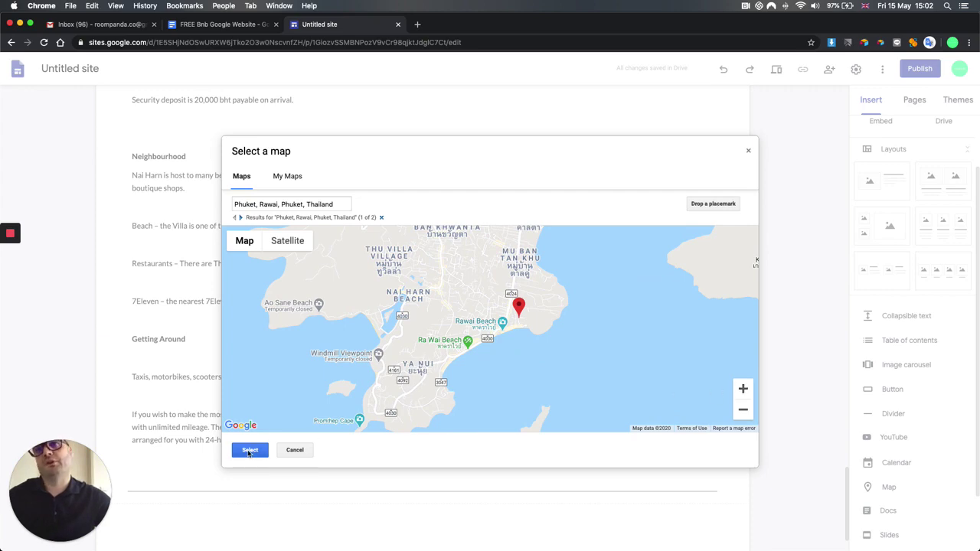
pyautogui.click(250, 450)
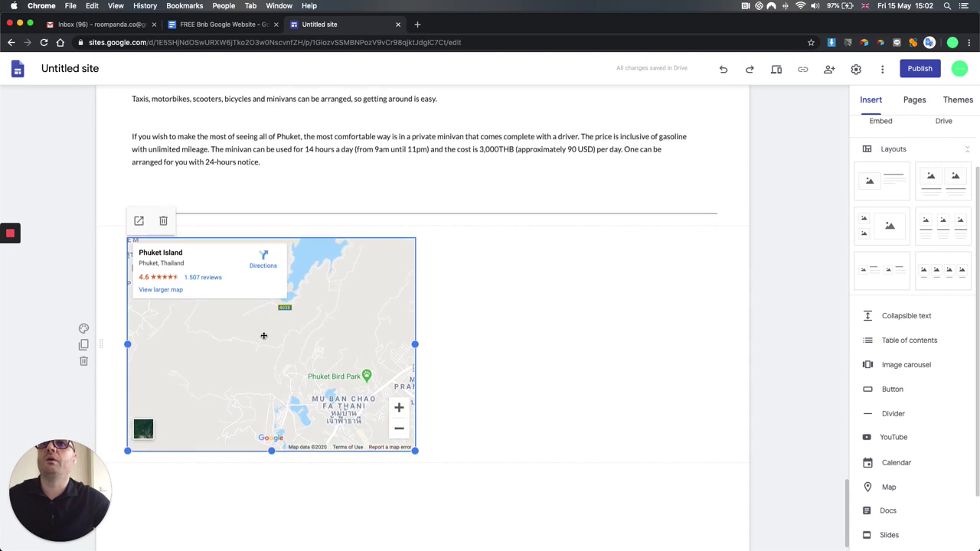
# Centre the inserted map horizontally within its section below the description
pyautogui.moveTo(266, 337); pyautogui.dragTo(383, 355)
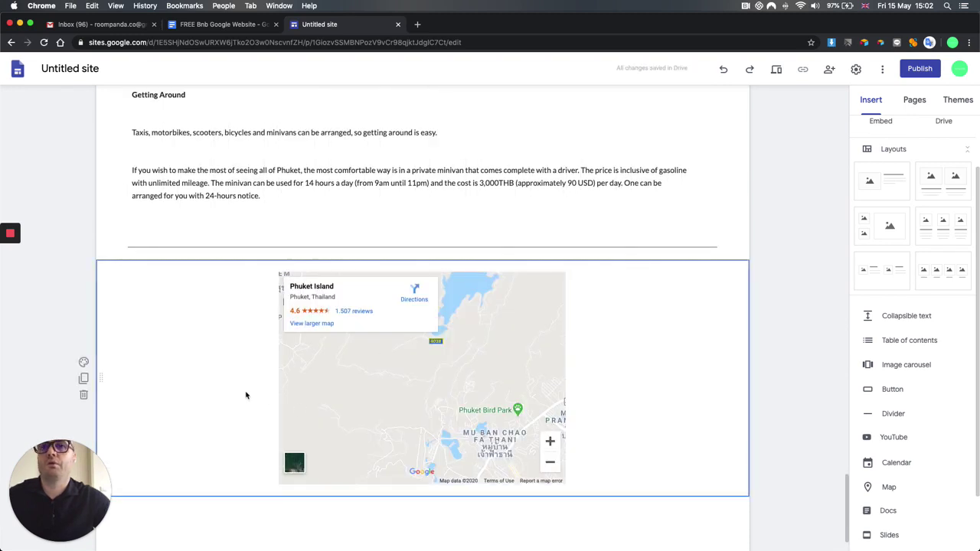
pyautogui.scroll(-1, 250, 403)
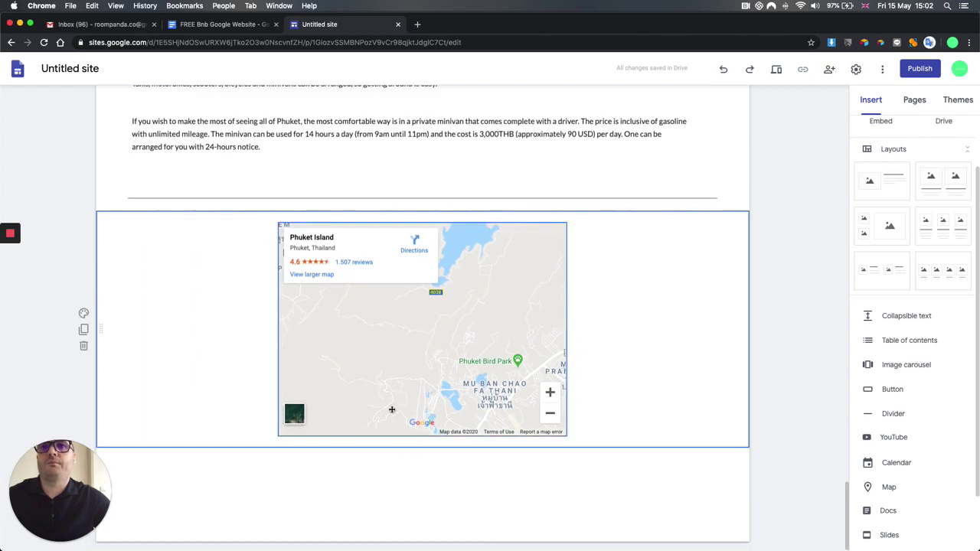
pyautogui.click(402, 380)
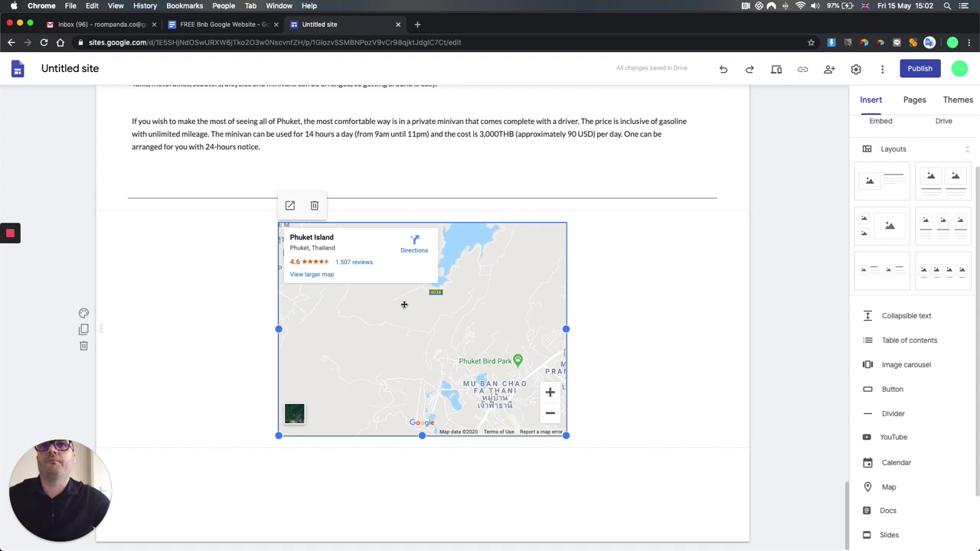
pyautogui.click(242, 355)
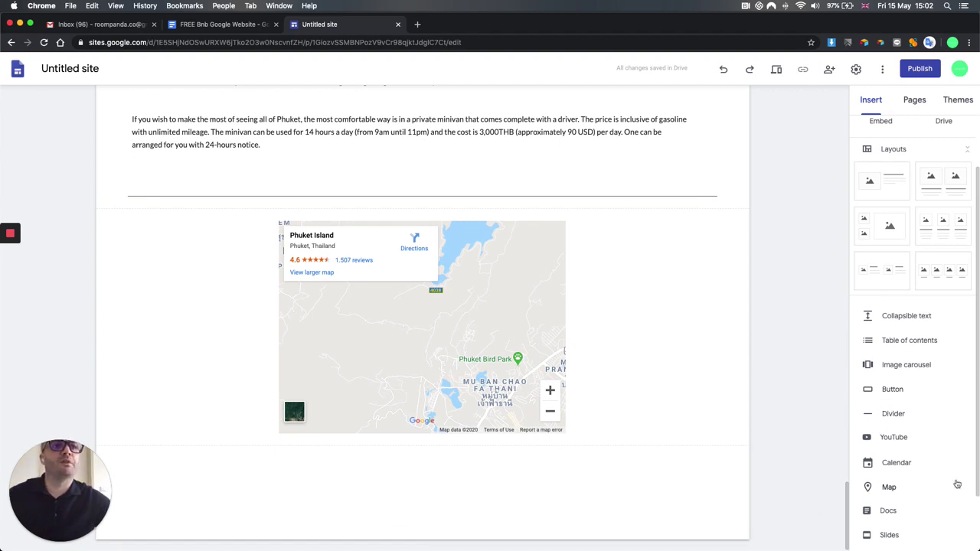
# Reduce the empty space between the security deposit line and the Neighbourhood heading to a single blank line
pyautogui.scroll(5, 670, 455)
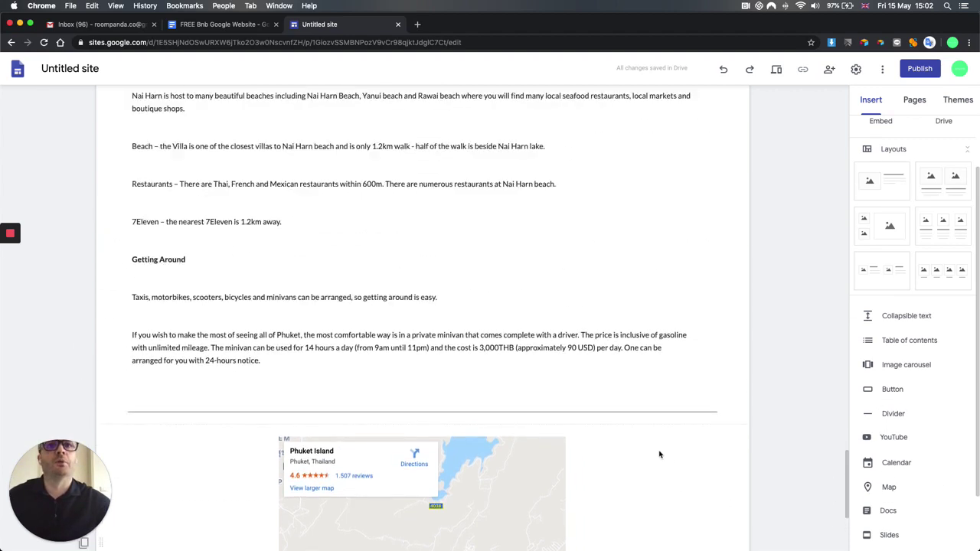
pyautogui.scroll(3, 689, 460)
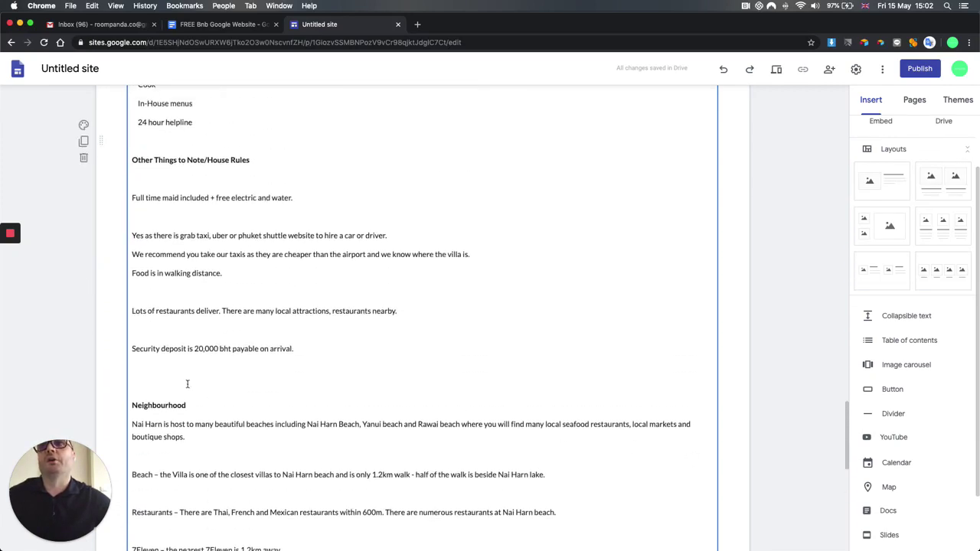
pyautogui.click(188, 385)
pyautogui.press('BackSpace')
pyautogui.press('BackSpace')
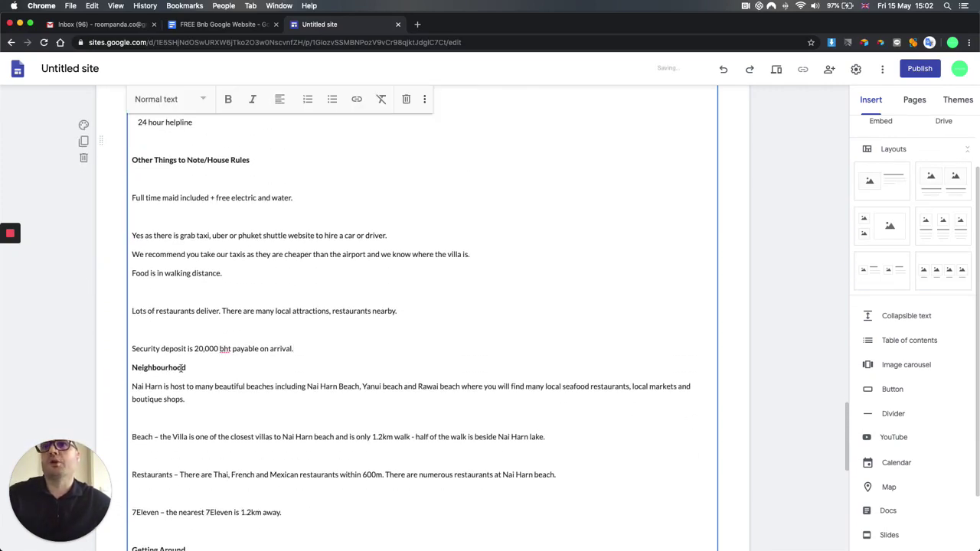
pyautogui.press('Return')
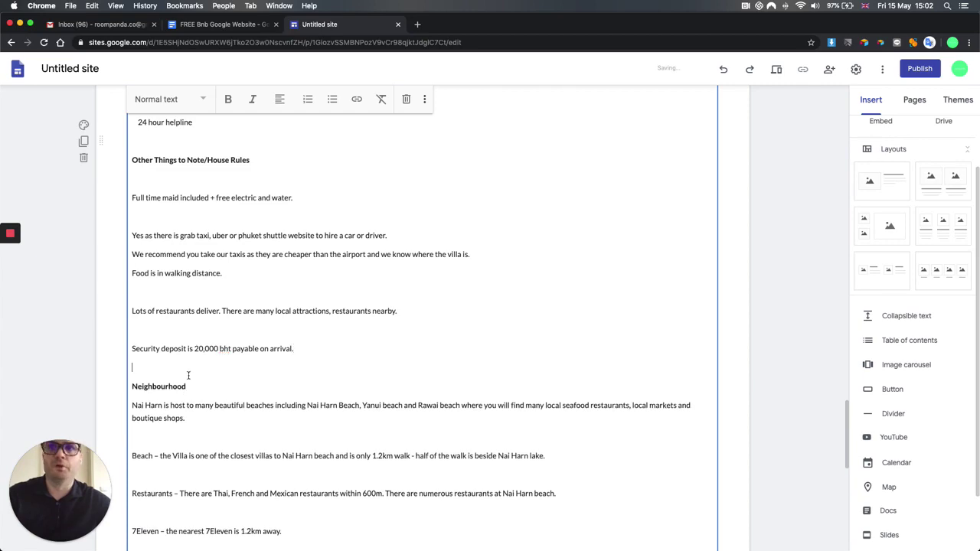
pyautogui.scroll(1, 205, 379)
pyautogui.scroll(15, 205, 379)
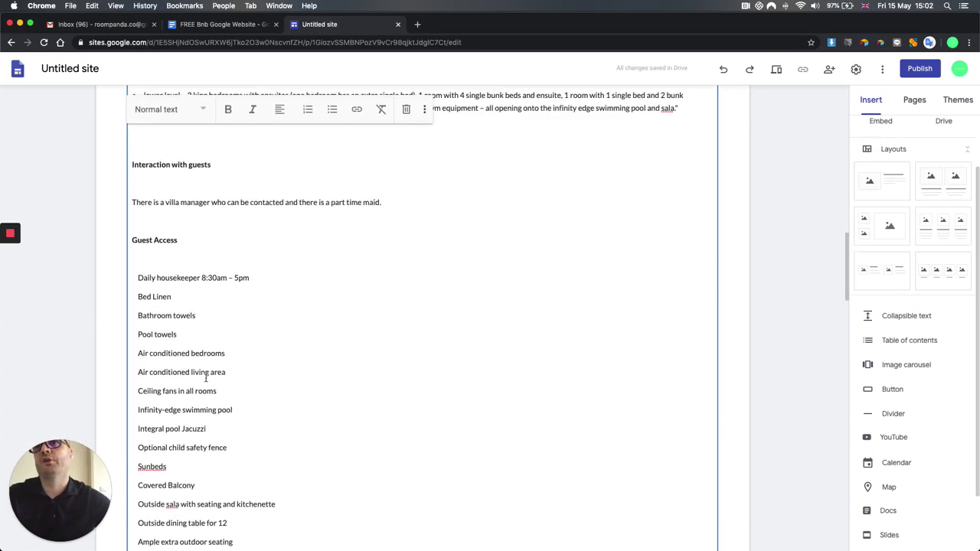
pyautogui.scroll(-17, 206, 379)
pyautogui.scroll(1, 208, 381)
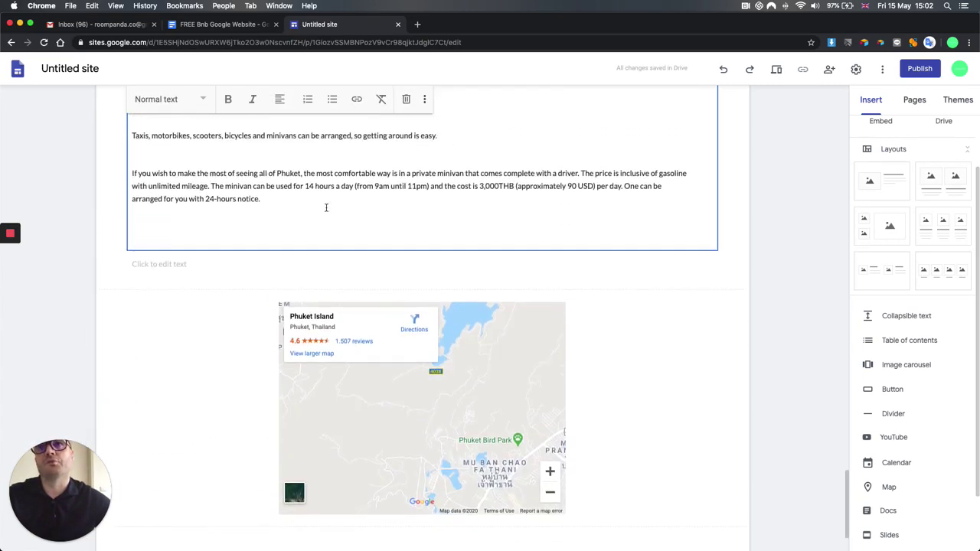
pyautogui.scroll(-1, 385, 529)
pyautogui.click(281, 476)
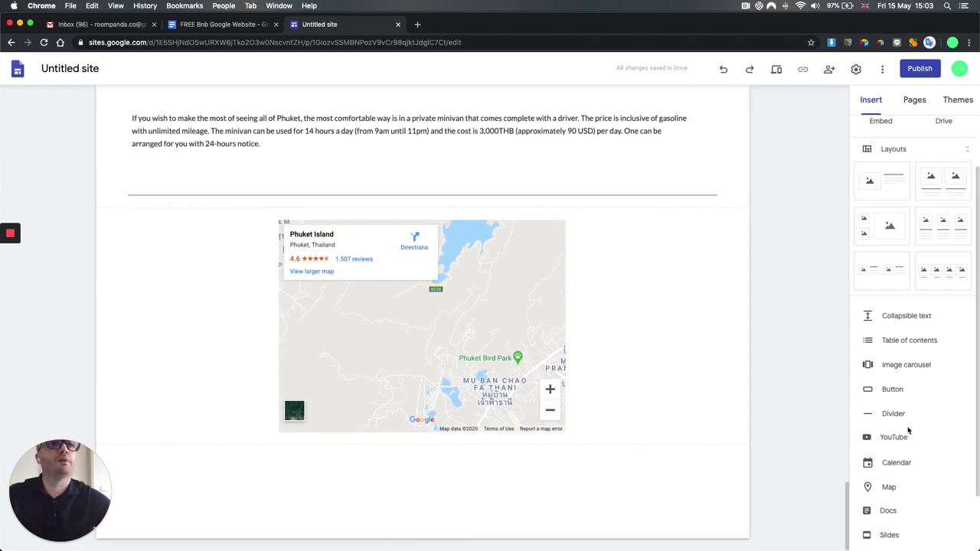
# Insert the "Holidays in Hong Kong" calendar below the map and delete its duplicate copy
pyautogui.scroll(-3, 913, 471)
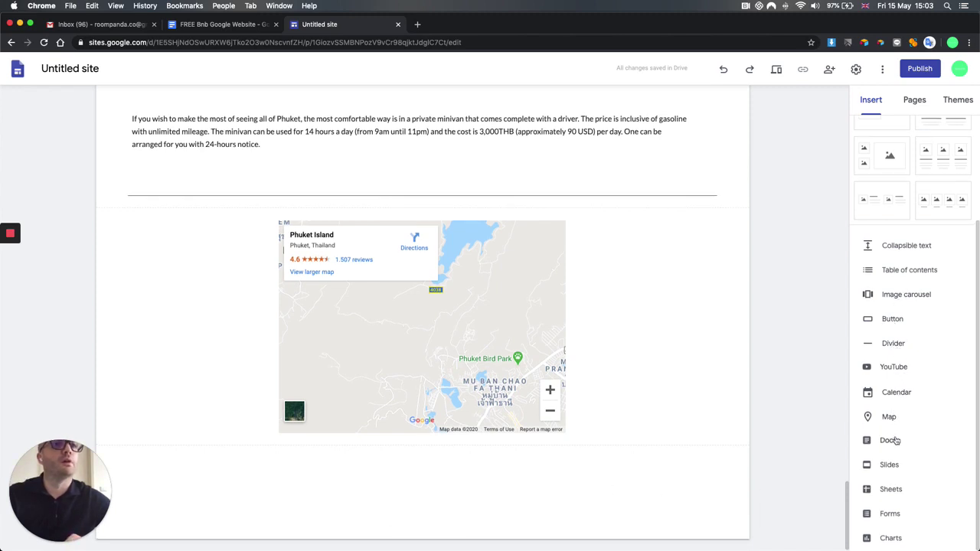
pyautogui.click(888, 395)
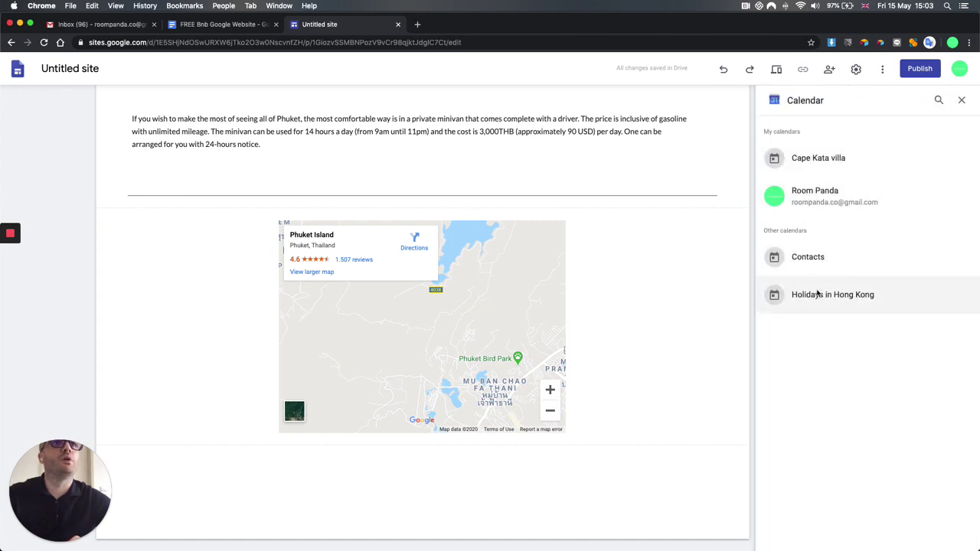
pyautogui.click(818, 294)
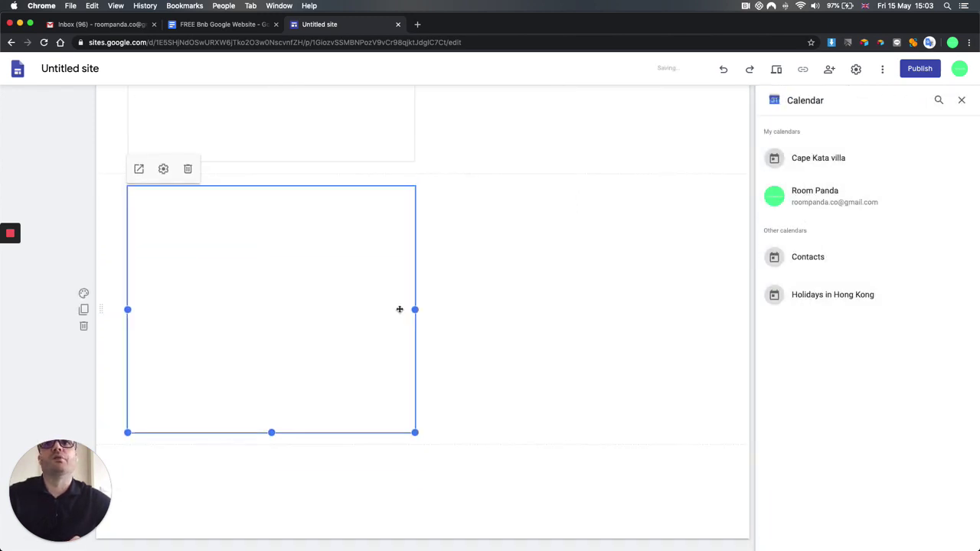
pyautogui.scroll(2, 400, 310)
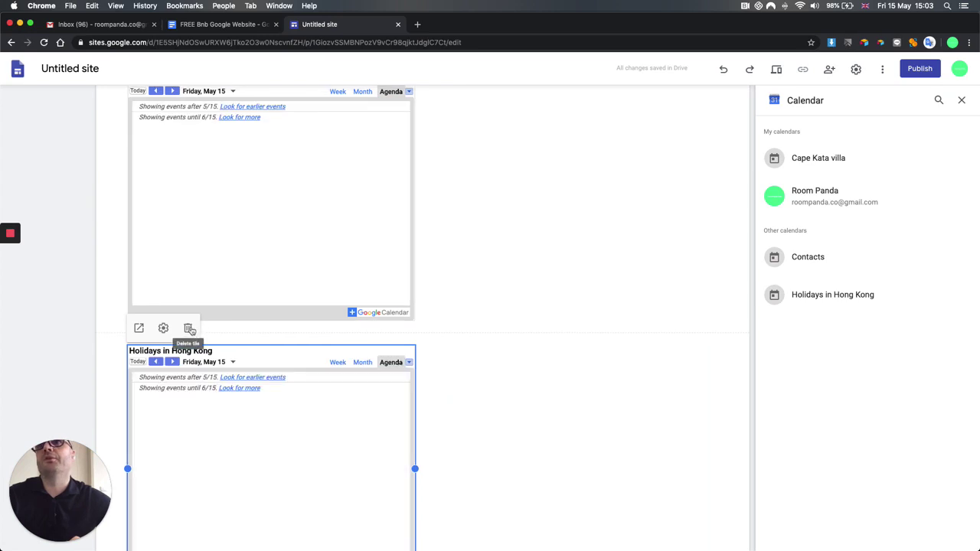
pyautogui.click(190, 328)
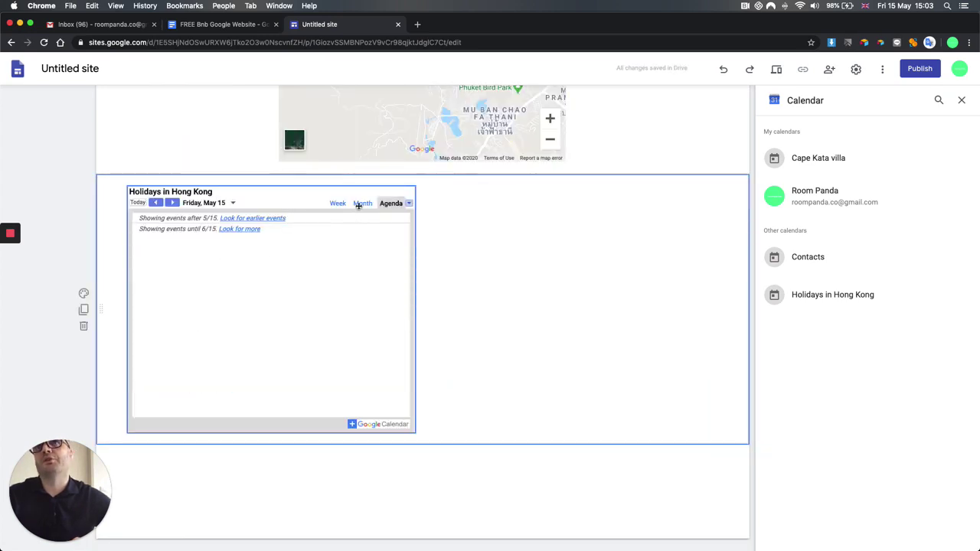
pyautogui.click(338, 204)
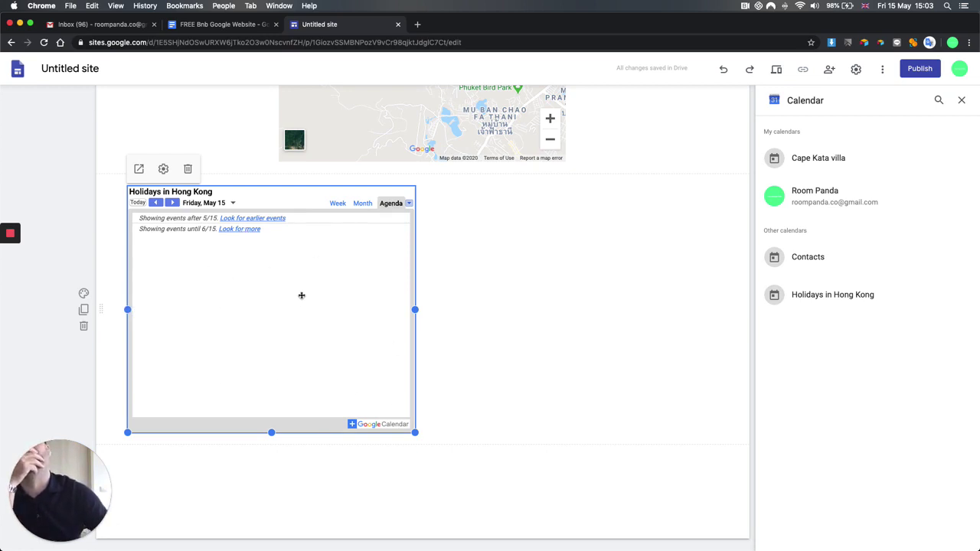
pyautogui.click(469, 295)
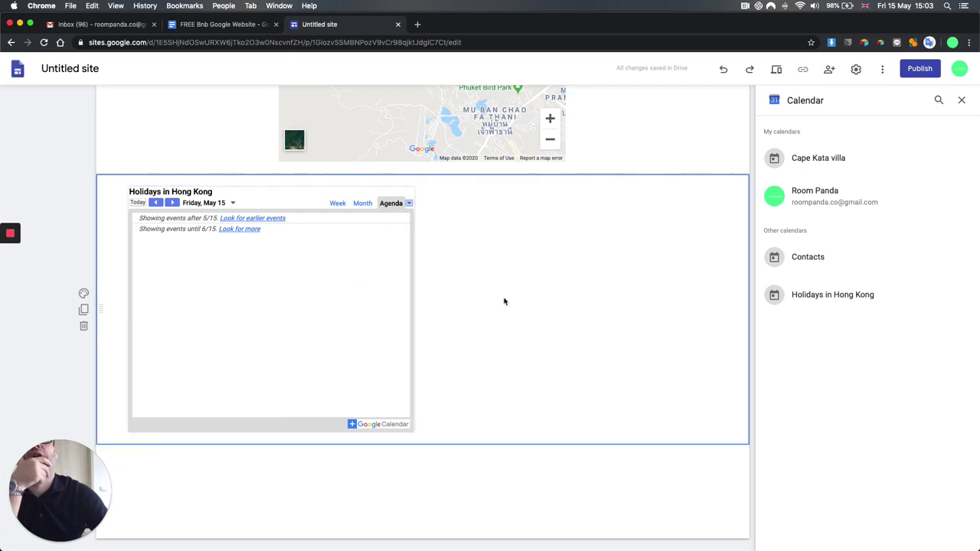
# Add a text box beside the calendar and enter "Pricing" in it
pyautogui.doubleClick(490, 243)
pyautogui.click(481, 239)
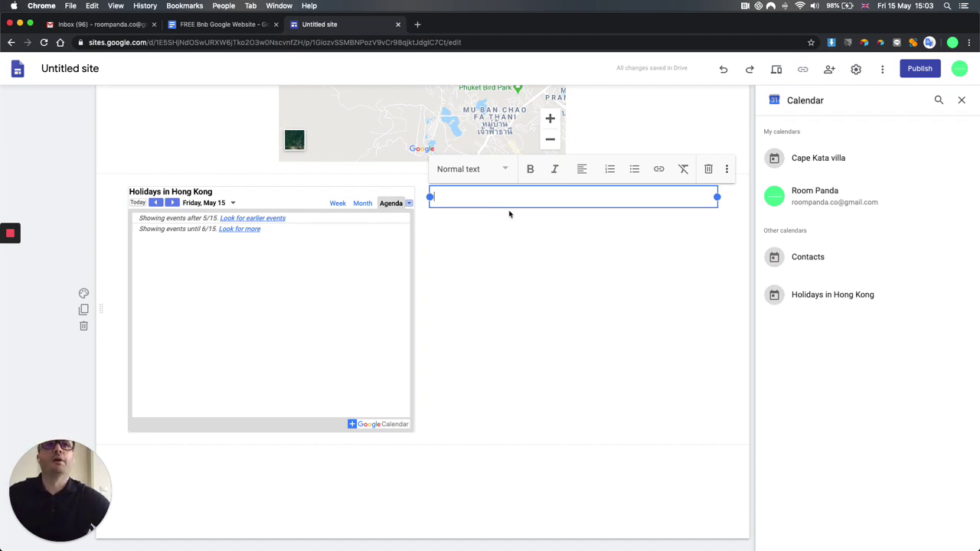
pyautogui.write('Pricing')
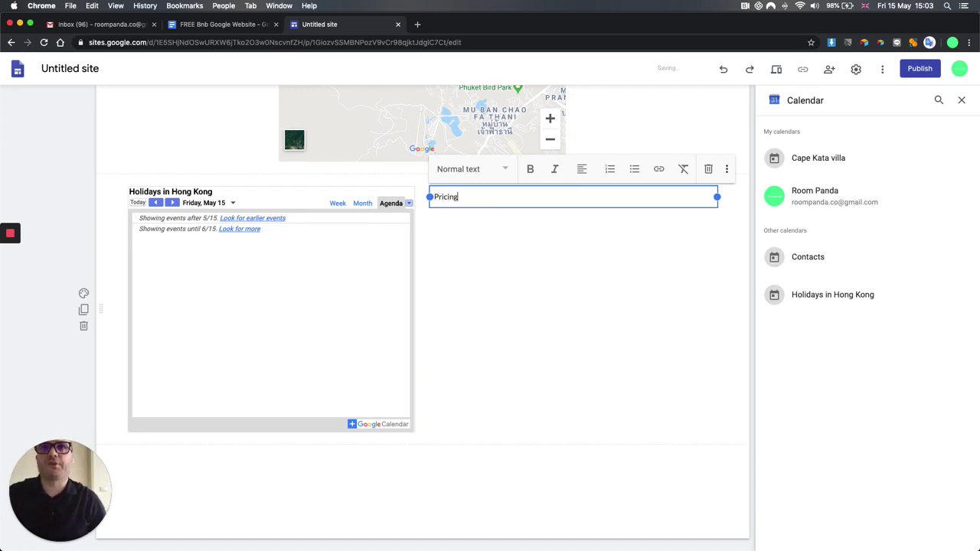
# Make the "Pricing" heading bold and add two empty lines beneath it
pyautogui.doubleClick(447, 197)
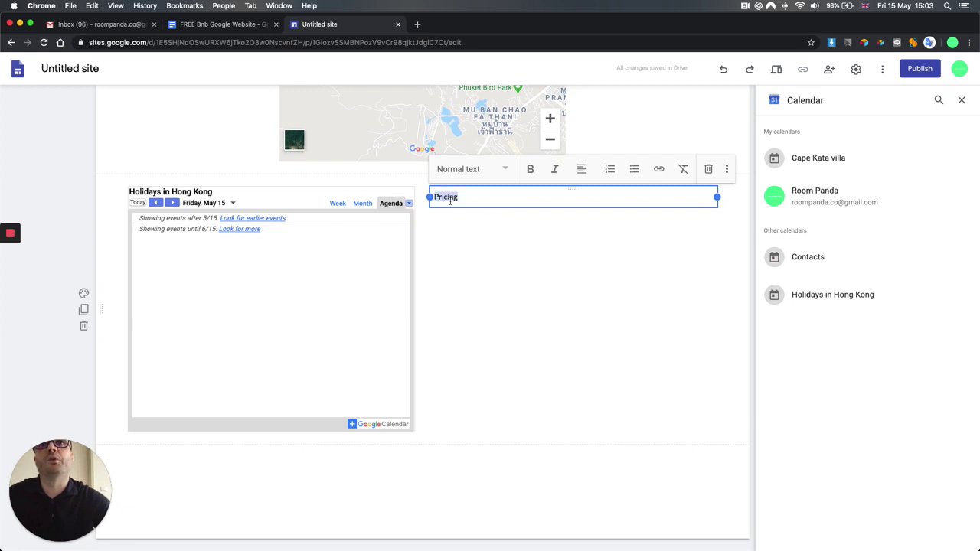
pyautogui.click(530, 168)
pyautogui.click(490, 199)
pyautogui.press('Return')
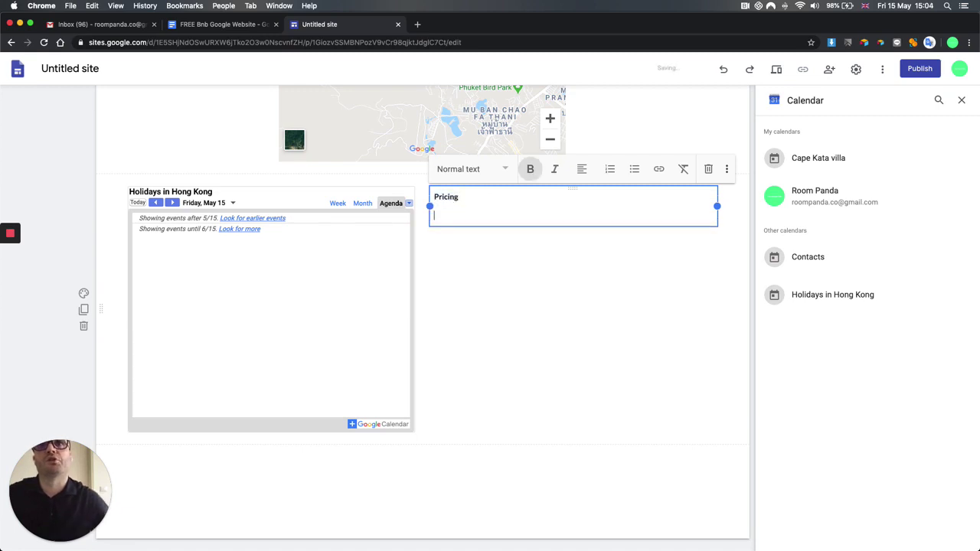
pyautogui.press('Return')
# Copy the low, high and peak season rates and the additional-guest line from the "FREE Bnb Google Website" document into the Pricing text box
pyautogui.click(240, 25)
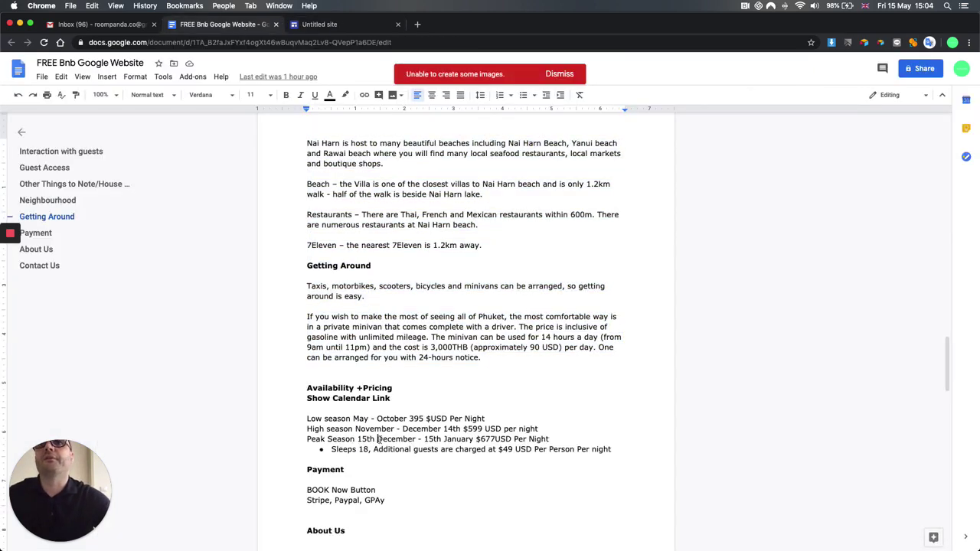
pyautogui.moveTo(306, 417); pyautogui.dragTo(610, 450)
pyautogui.press('super+c')
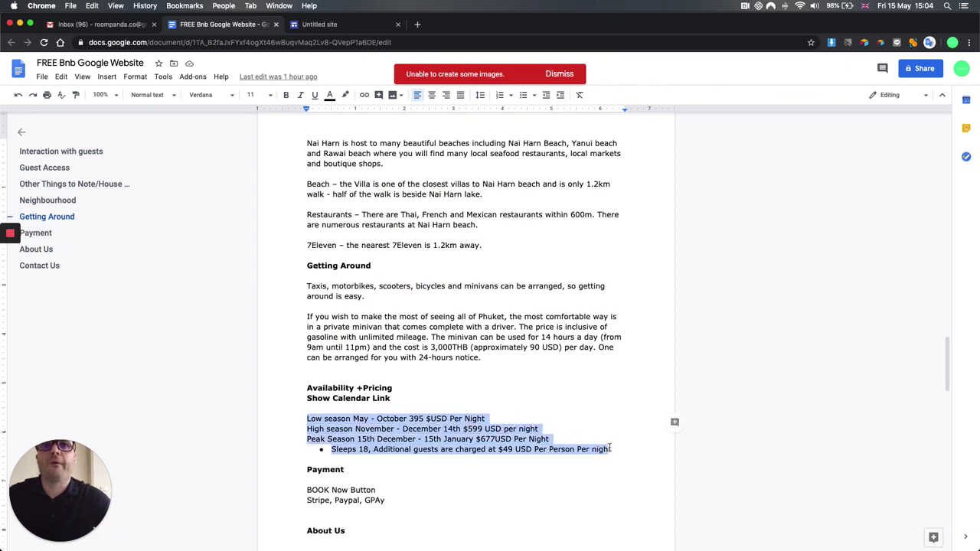
pyautogui.click(322, 23)
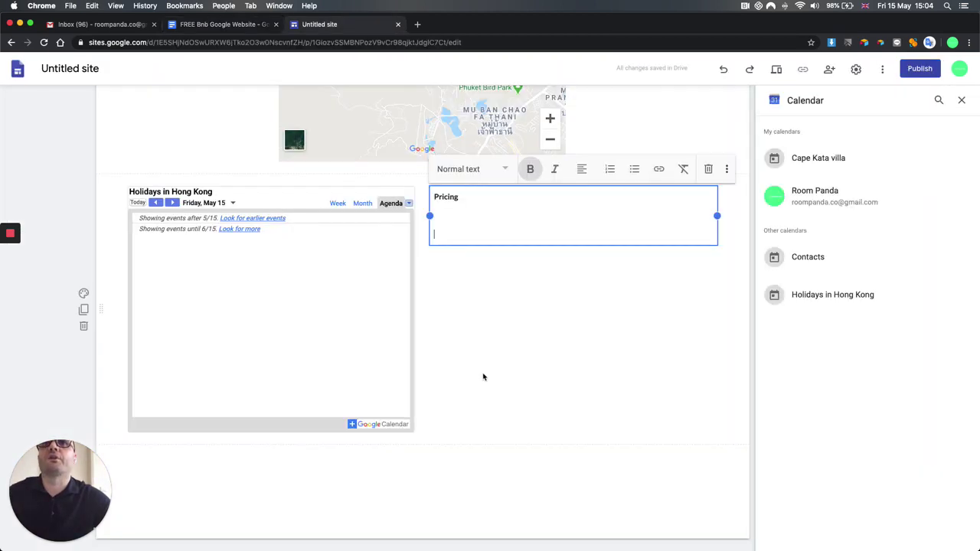
pyautogui.press('super+v')
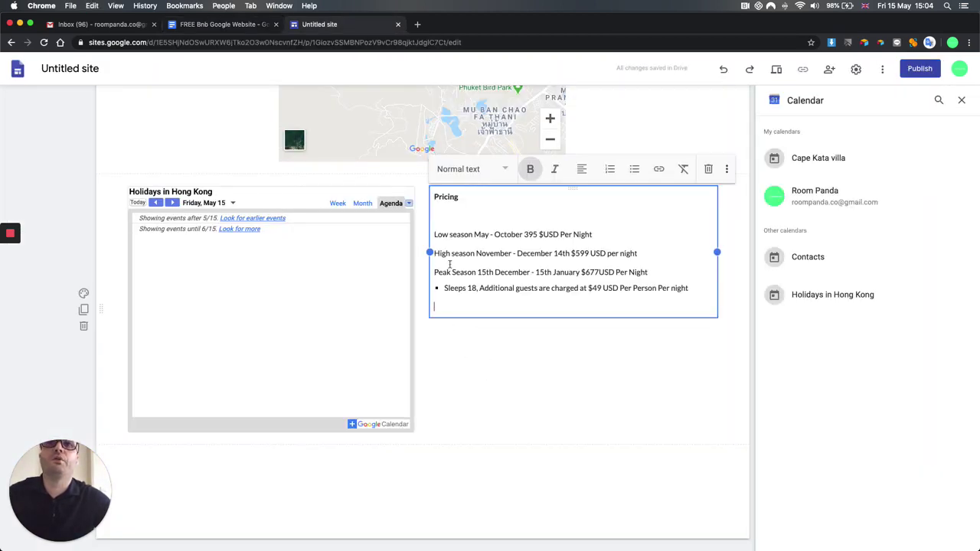
# Add a blank line above the "Sleeps 18" bullet and remove the extra blank line below the Pricing heading
pyautogui.click(437, 287)
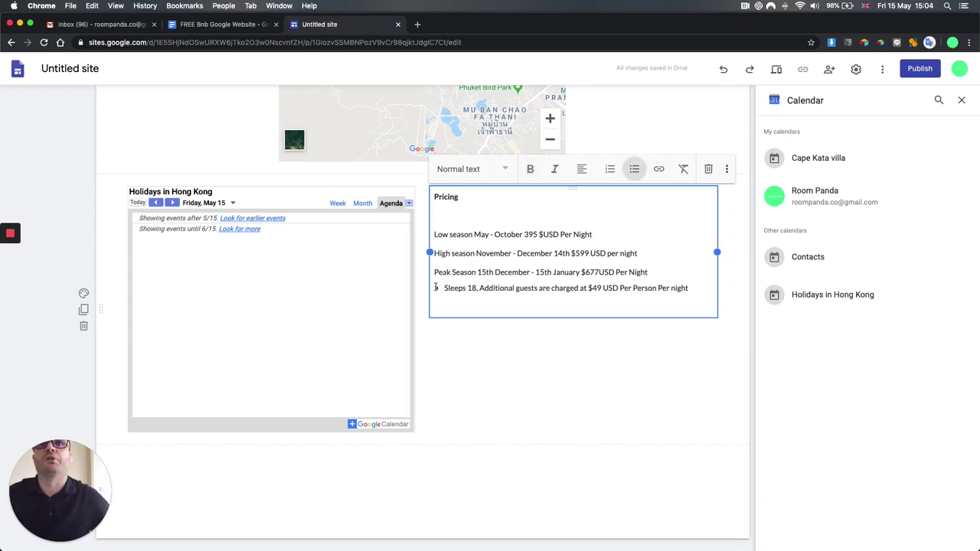
pyautogui.press('Up')
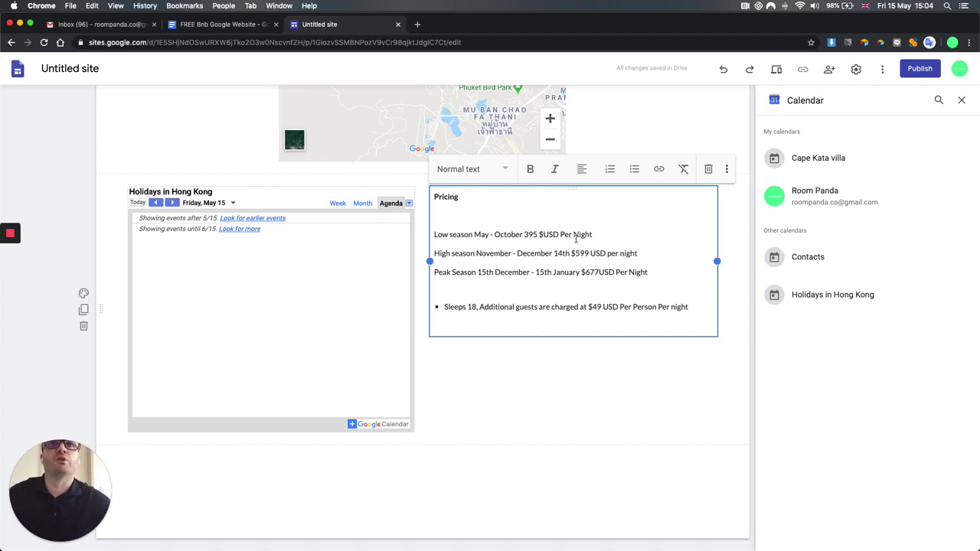
pyautogui.moveTo(481, 234); pyautogui.dragTo(513, 236)
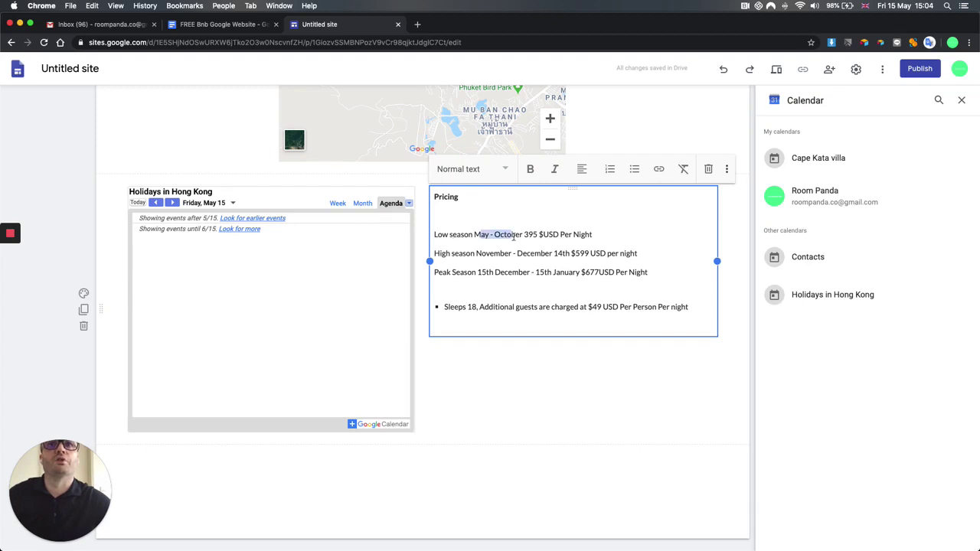
pyautogui.click(474, 236)
pyautogui.click(475, 408)
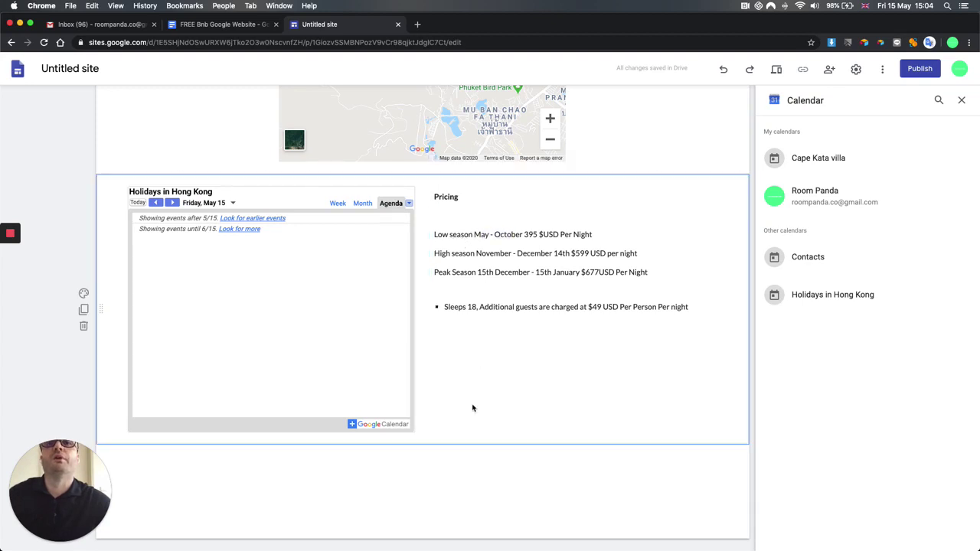
pyautogui.click(444, 224)
pyautogui.press('BackSpace')
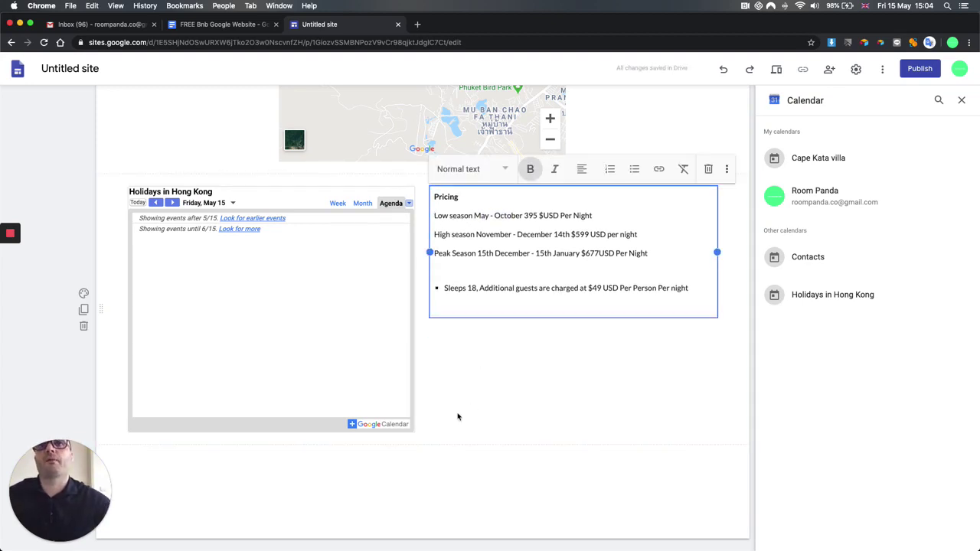
pyautogui.click(402, 437)
pyautogui.click(322, 470)
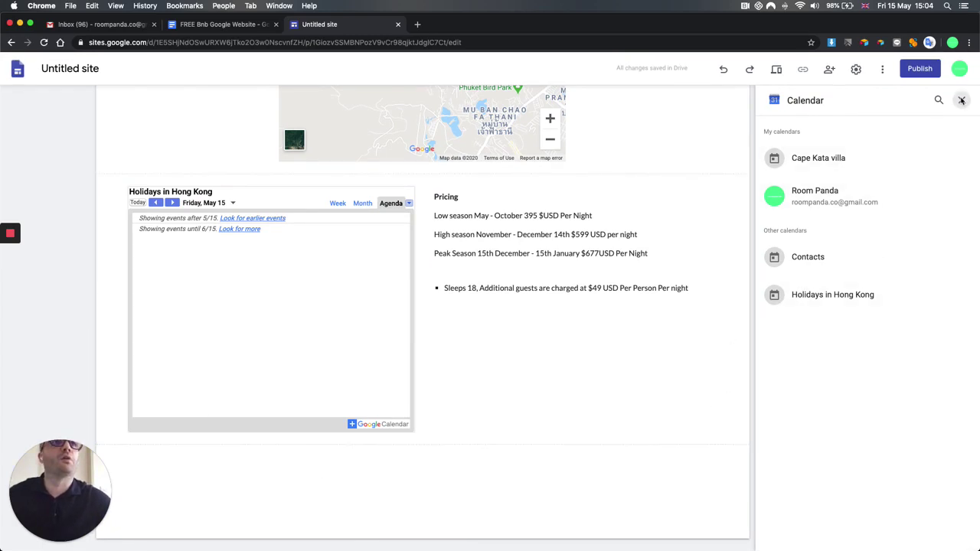
# Insert a "Book Now" button linked to gpay.com and centre it horizontally in its section below the calendar
pyautogui.click(962, 100)
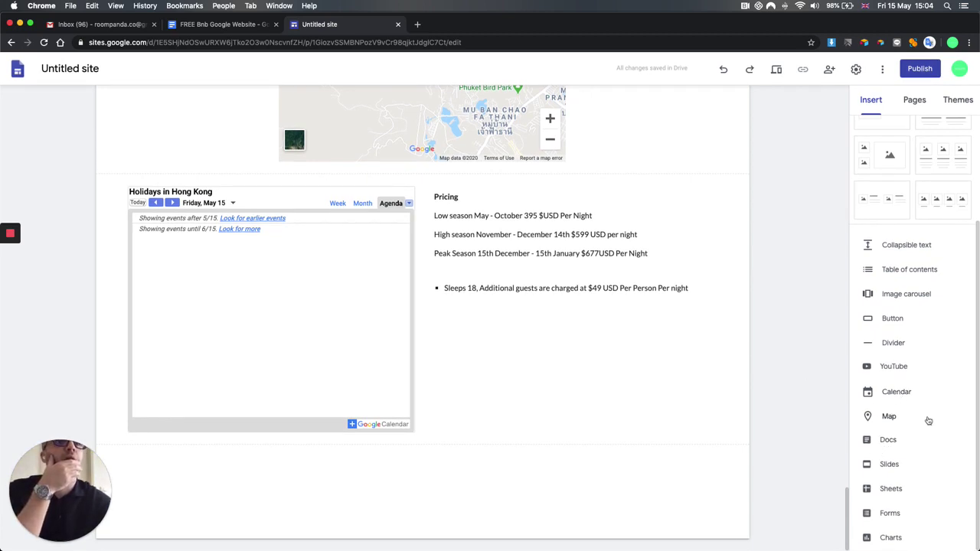
pyautogui.click(892, 319)
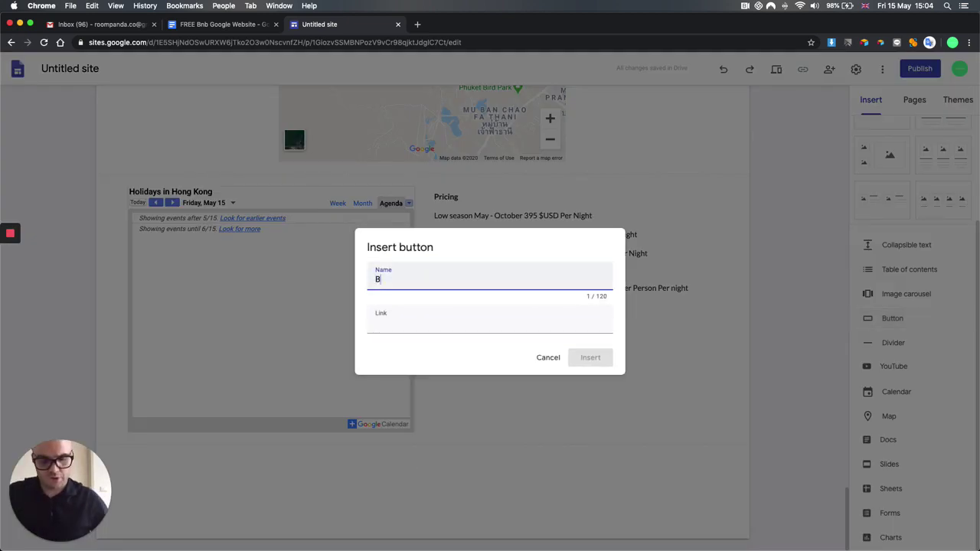
pyautogui.write('Book Now')
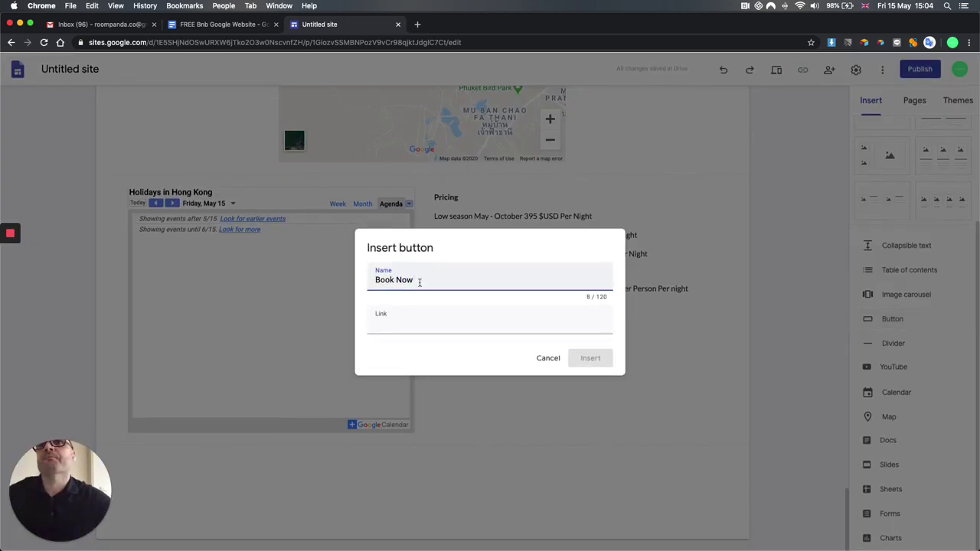
pyautogui.click(396, 322)
pyautogui.write('GP')
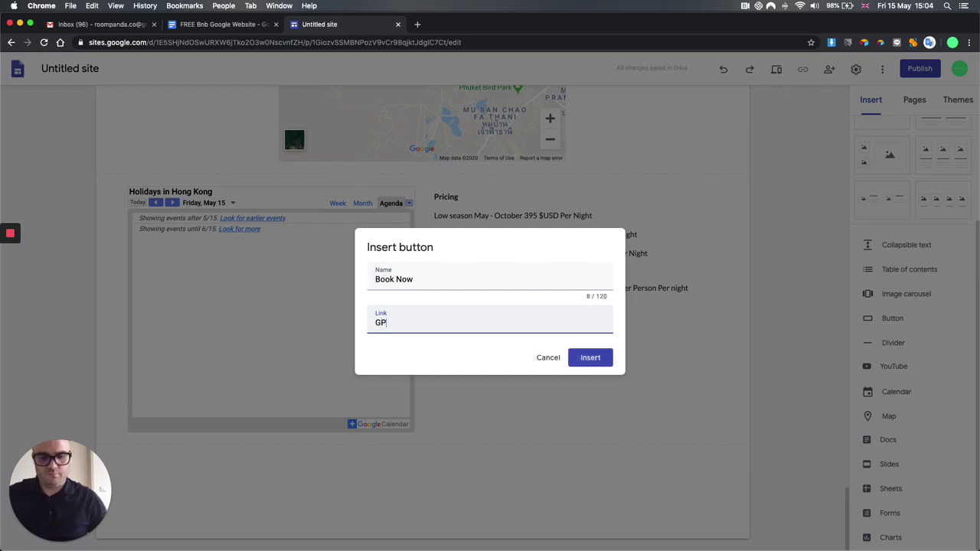
pyautogui.press('BackSpace')
pyautogui.write('GPA')
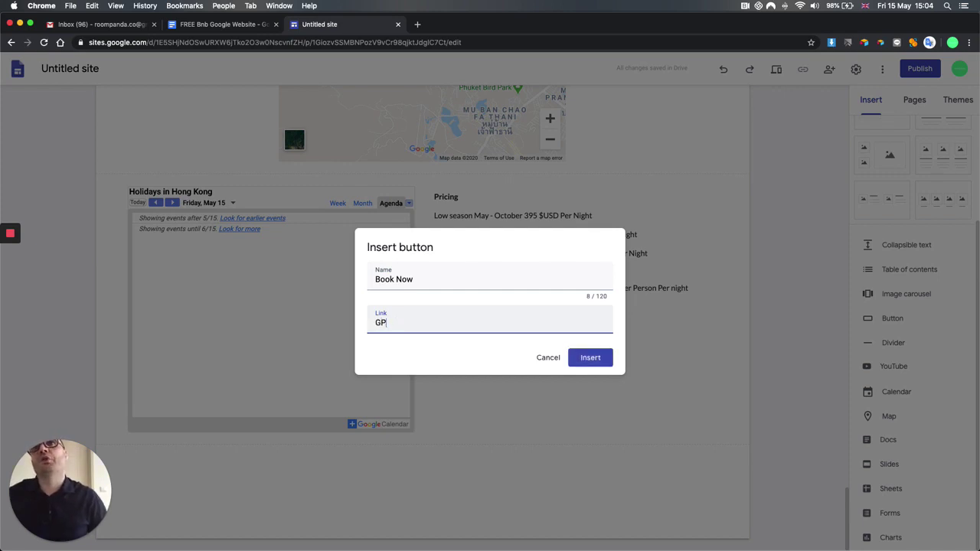
pyautogui.press('BackSpace')
pyautogui.press('BackSpace')
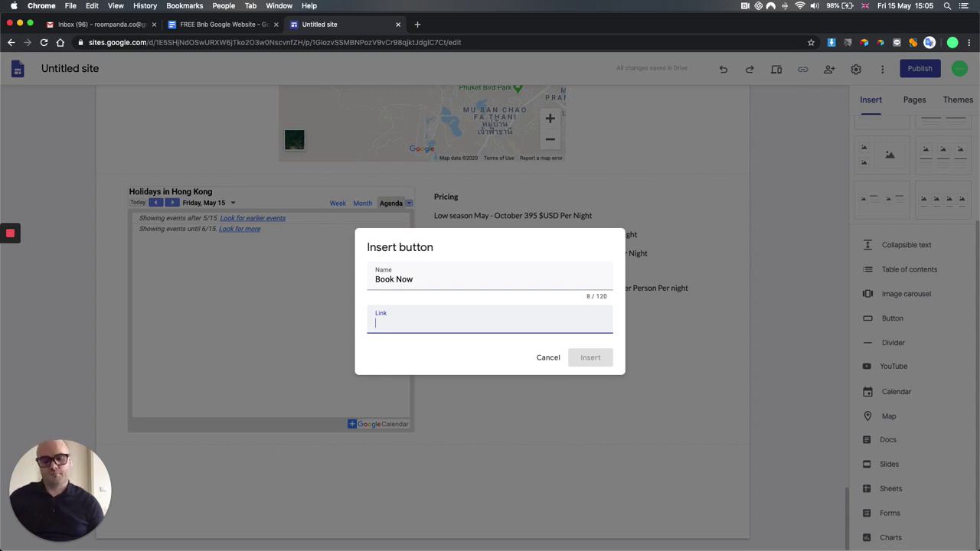
pyautogui.write('gpay.com')
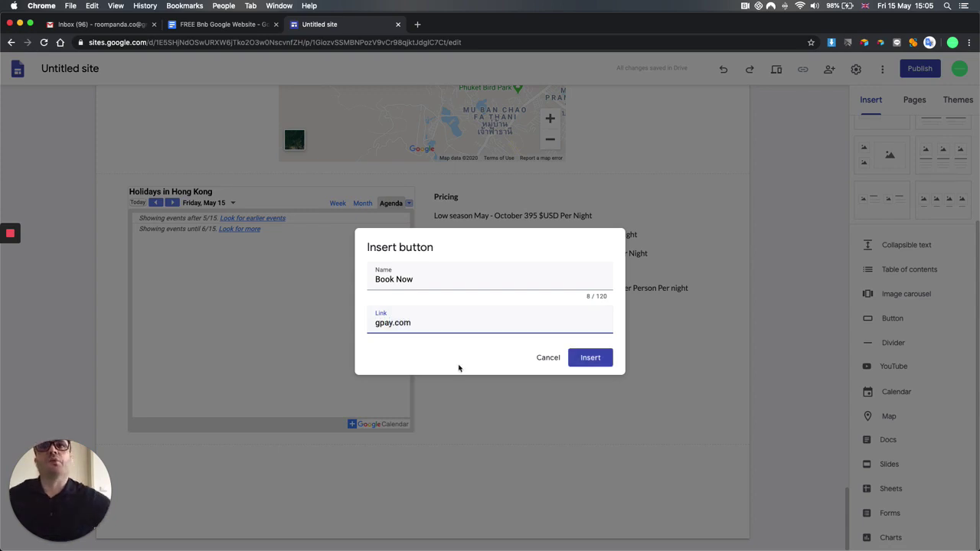
pyautogui.click(576, 358)
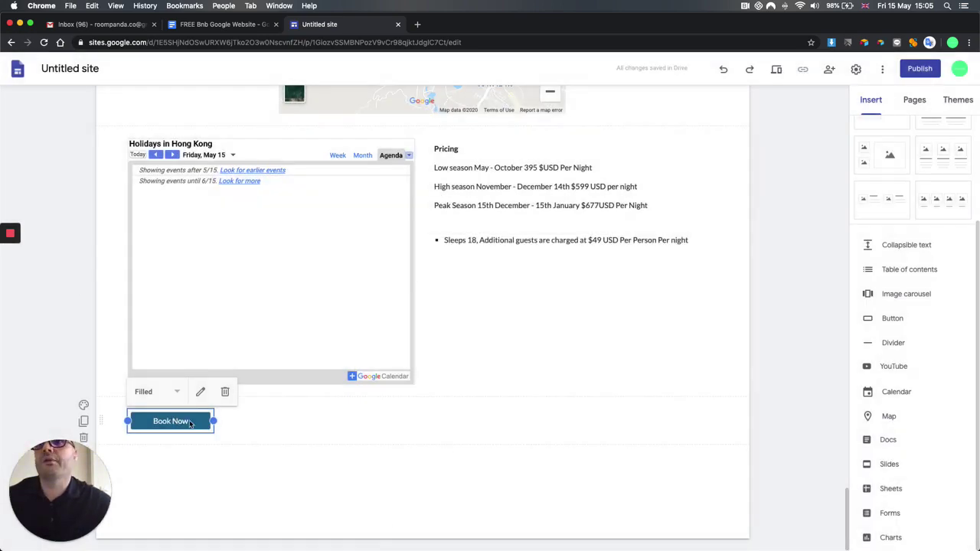
pyautogui.moveTo(190, 424); pyautogui.dragTo(425, 433)
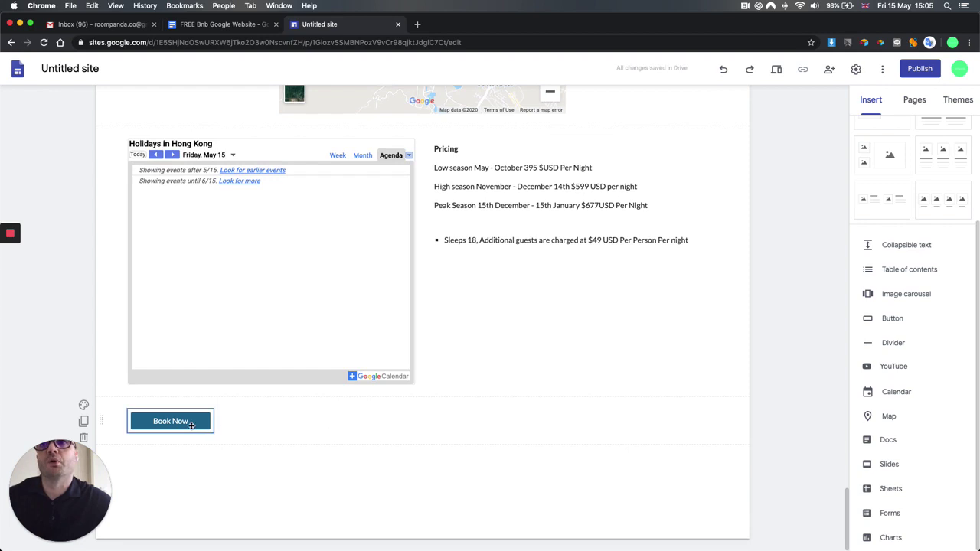
pyautogui.moveTo(191, 425); pyautogui.dragTo(444, 442)
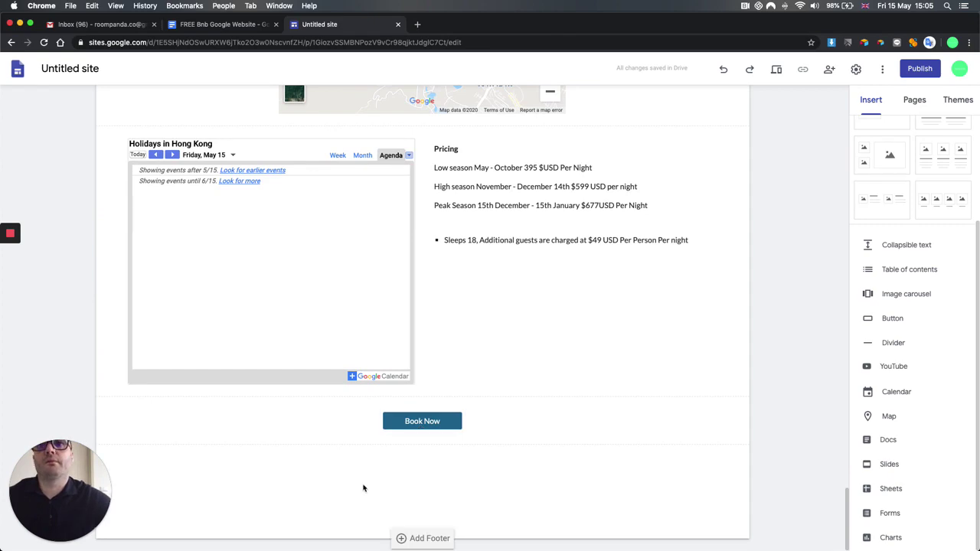
# Add a page footer and fill it with the Contact Us heading, location, phone and e-mail lines copied from the "FREE Bnb Google Website" document
pyautogui.click(410, 538)
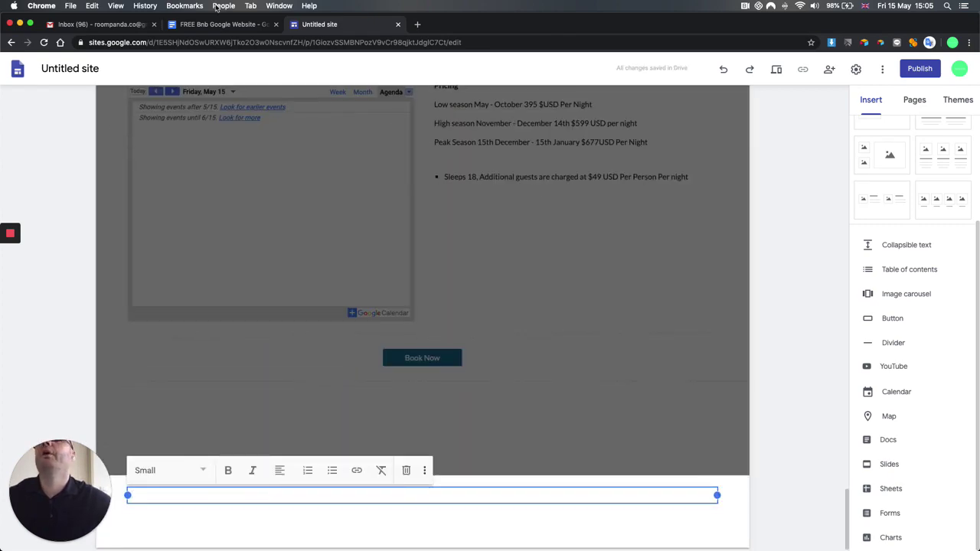
pyautogui.click(213, 25)
pyautogui.scroll(-10, 295, 463)
pyautogui.scroll(-2, 296, 463)
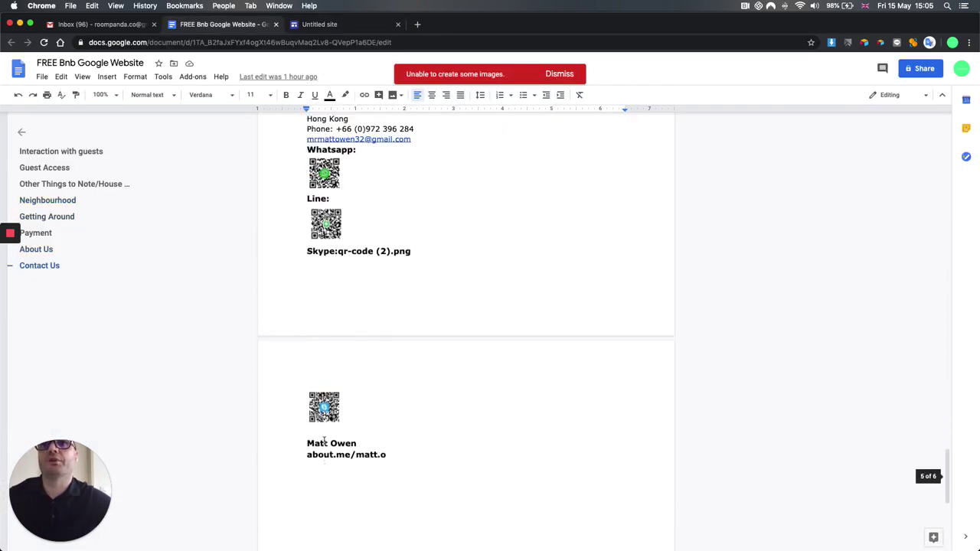
pyautogui.scroll(4, 324, 422)
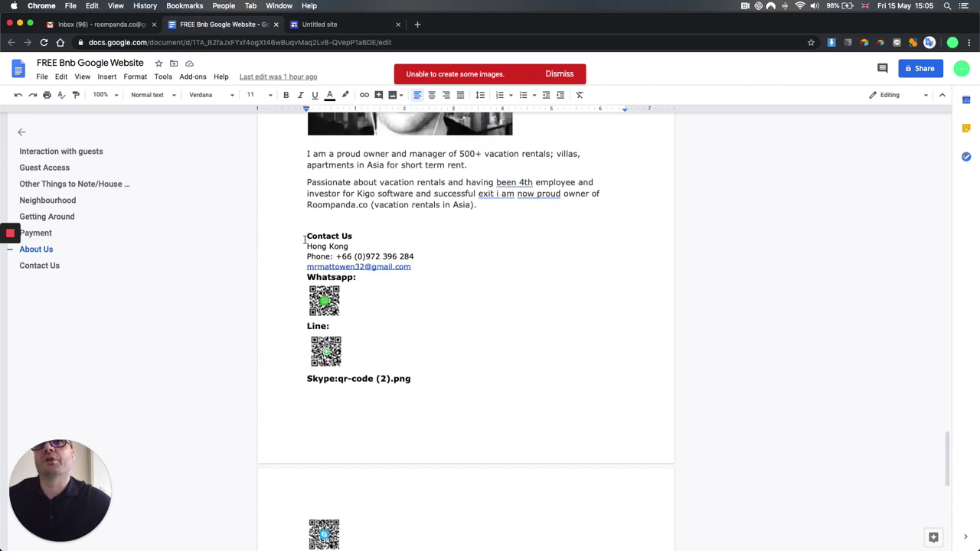
pyautogui.moveTo(305, 238); pyautogui.dragTo(414, 267)
pyautogui.press('super+c')
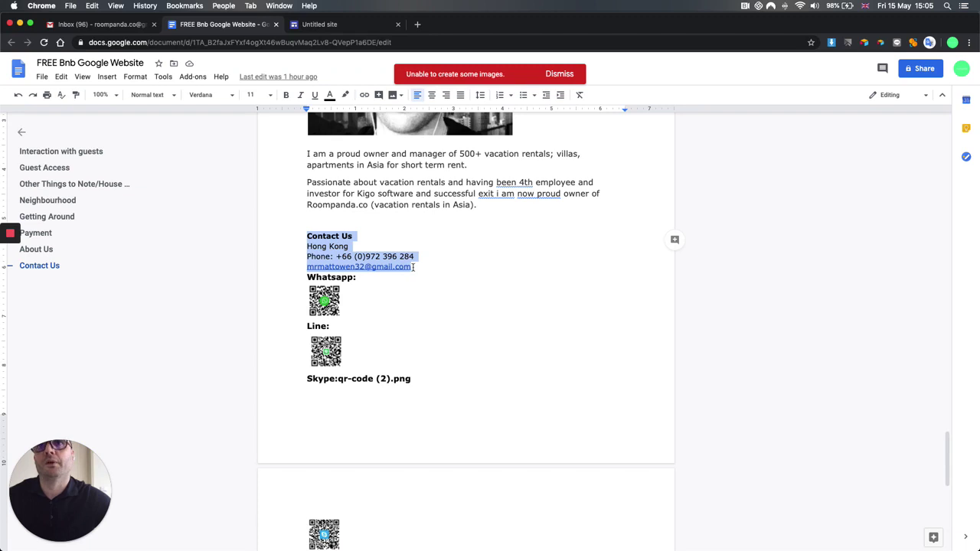
pyautogui.click(362, 28)
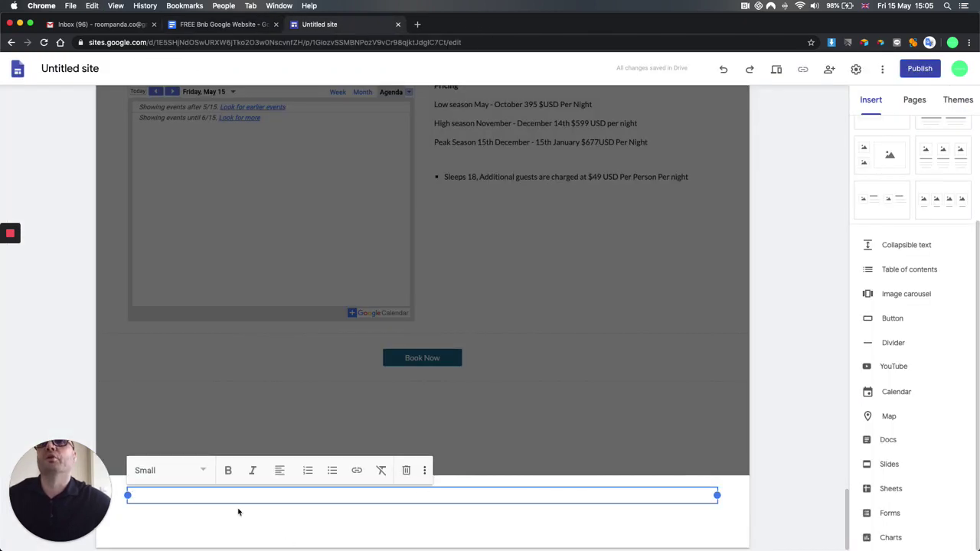
pyautogui.press('super+v')
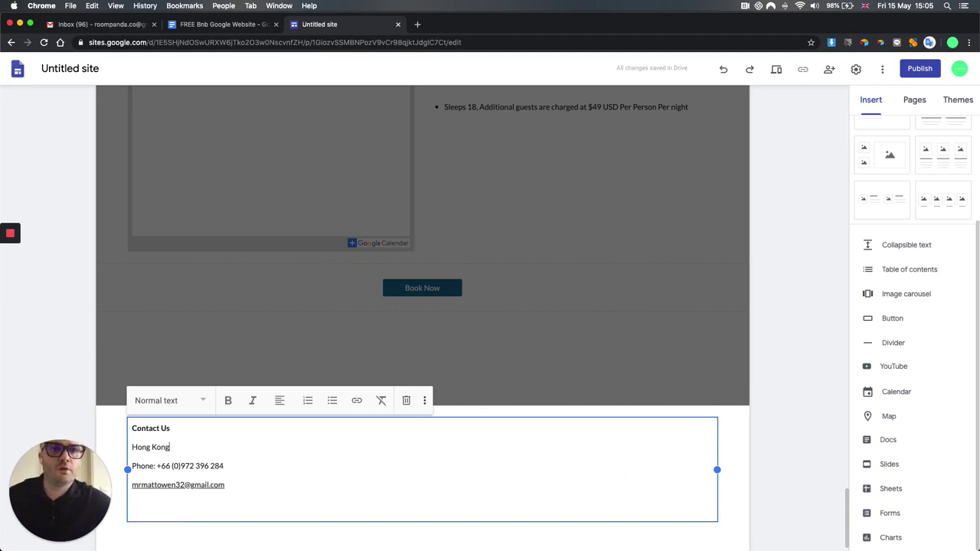
# Place the portrait photo in the footer before the contact details and narrow the contact text box
pyautogui.moveTo(15, 296); pyautogui.dragTo(124, 464)
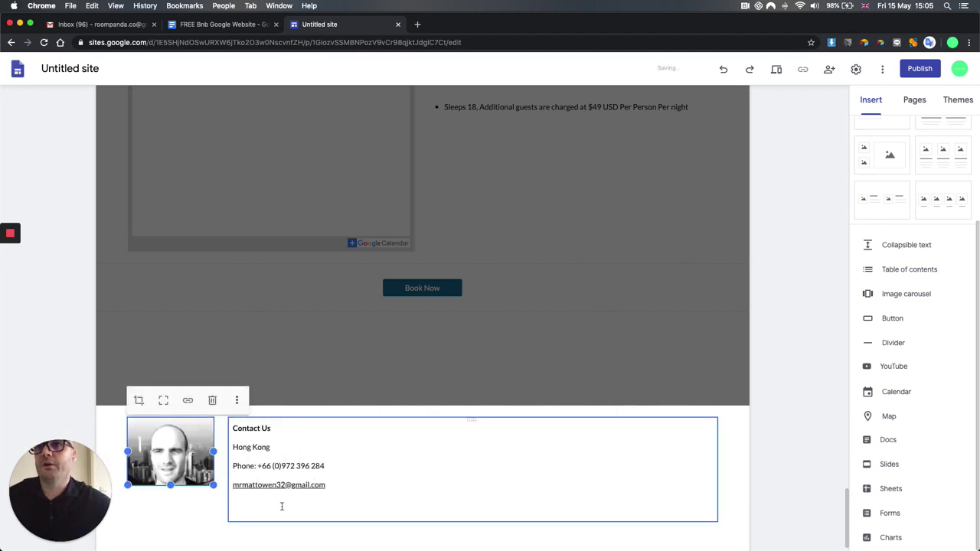
pyautogui.click(462, 465)
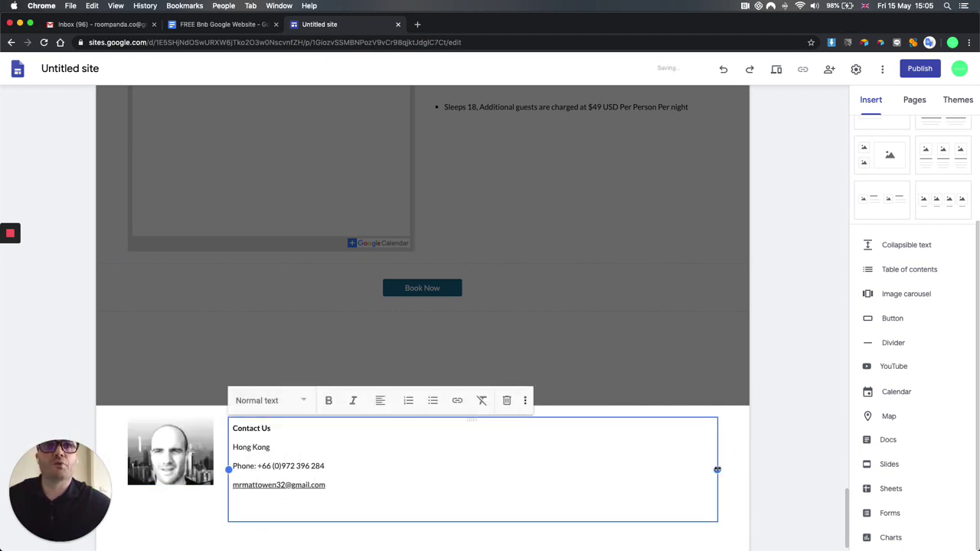
pyautogui.moveTo(717, 468); pyautogui.dragTo(368, 471)
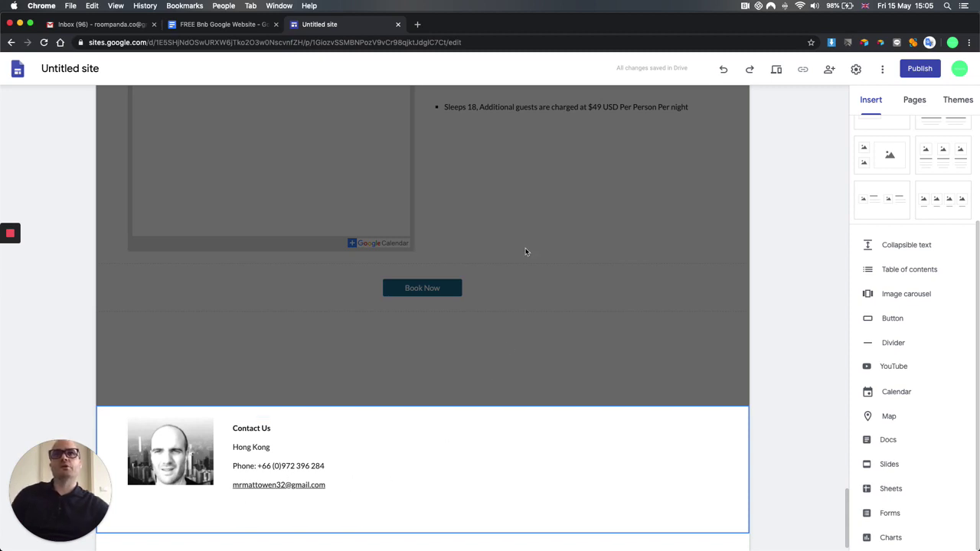
# Search the web for "qr code generator" in a new browser tab and open the qr-code-generator.com site
pyautogui.click(418, 25)
pyautogui.write('q')
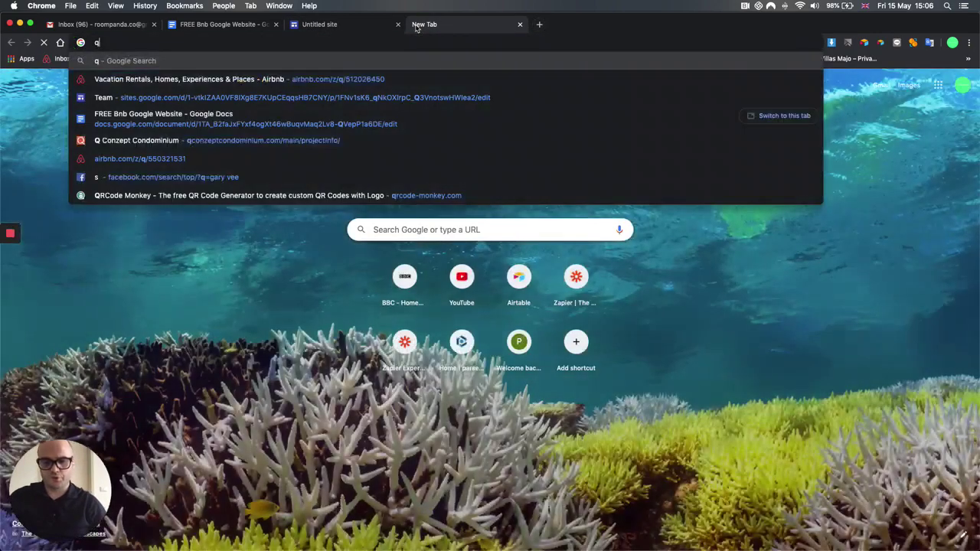
pyautogui.write('r')
pyautogui.press('Down')
pyautogui.press('Return')
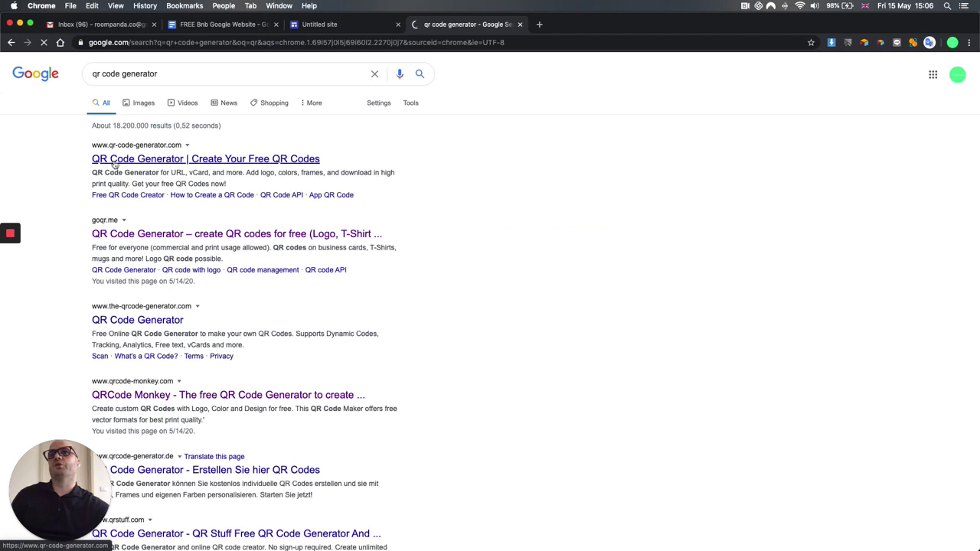
pyautogui.click(113, 161)
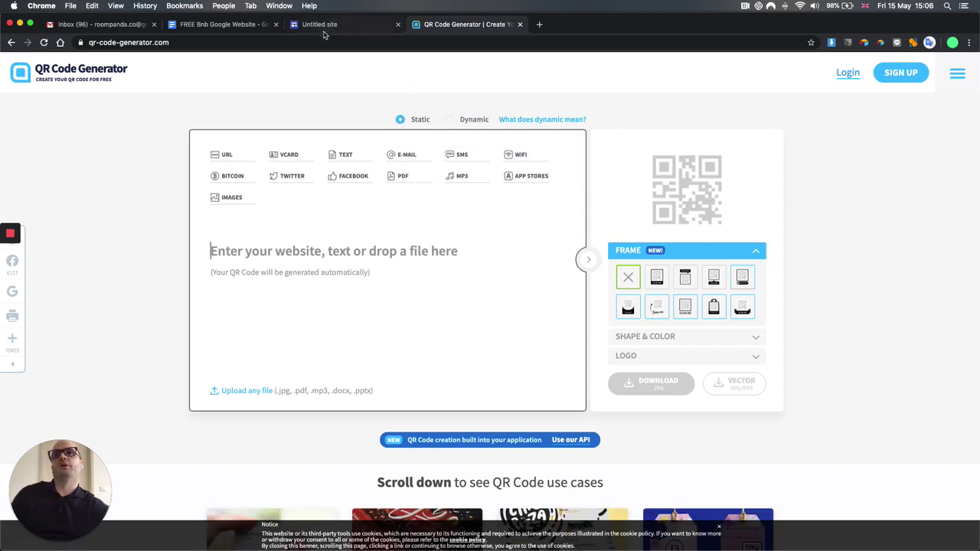
# Examine the generator's e-mail QR code form and the Whatsapp, Line and Skype QR codes in the "FREE Bnb Google Website" document, then return to the site
pyautogui.click(409, 157)
pyautogui.click(313, 278)
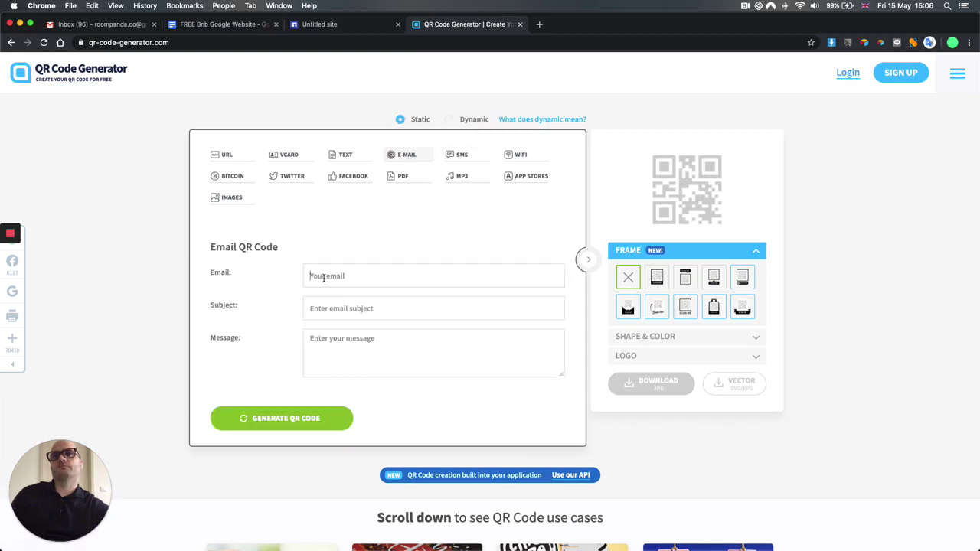
pyautogui.click(214, 309)
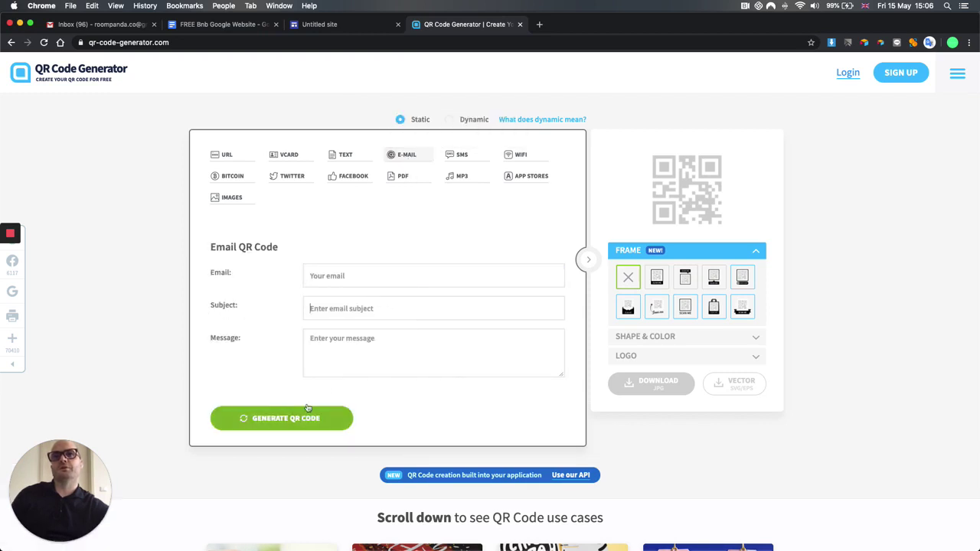
pyautogui.click(315, 25)
pyautogui.click(216, 25)
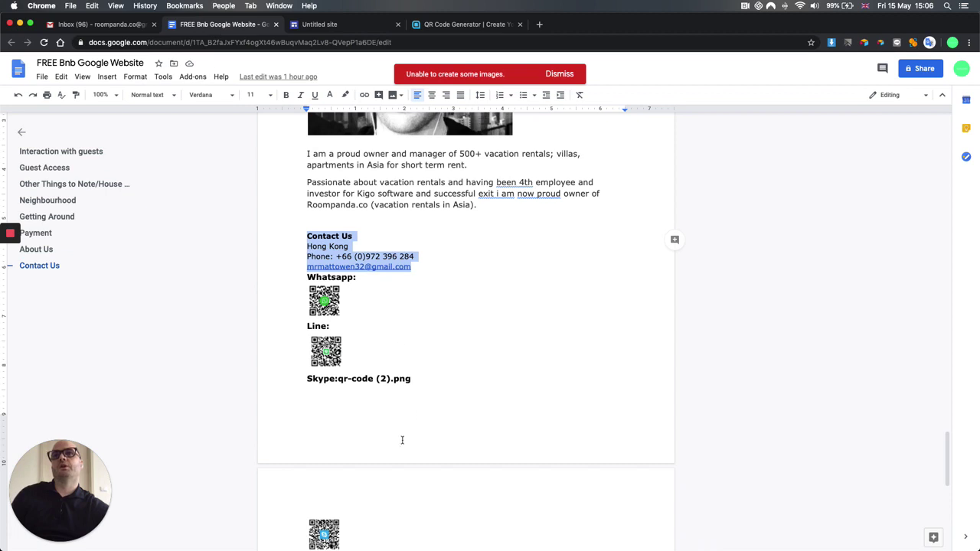
pyautogui.click(425, 29)
pyautogui.click(351, 29)
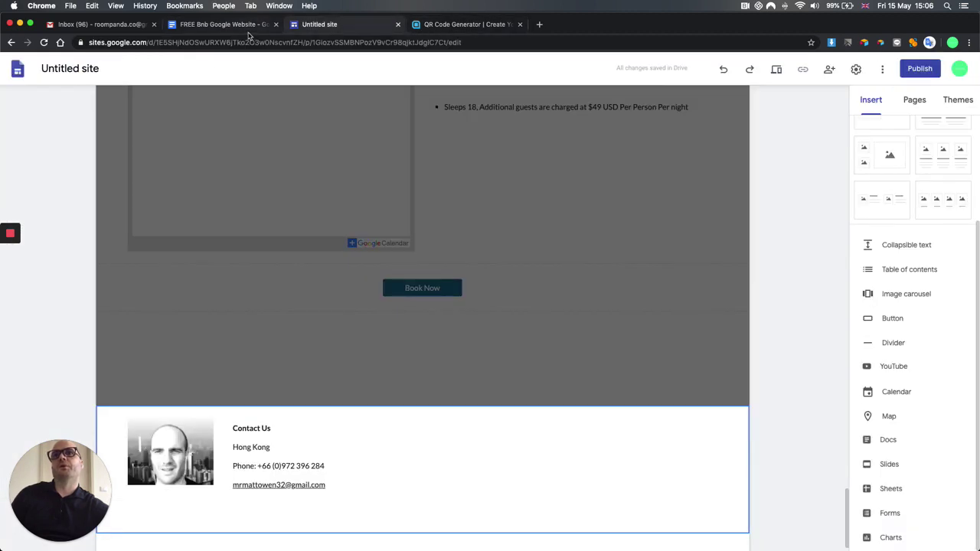
pyautogui.click(248, 31)
pyautogui.click(340, 24)
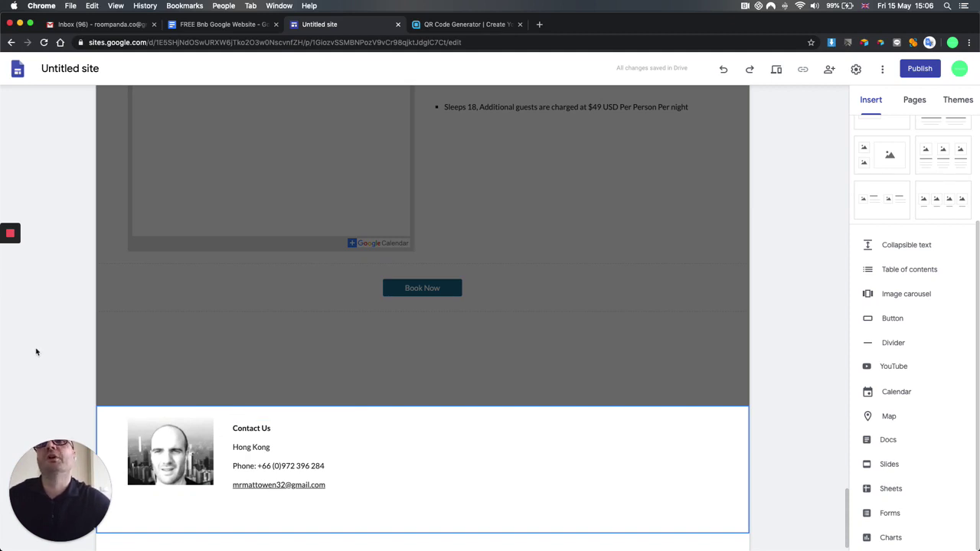
# Leave footer editing and upload the black-and-white portrait screenshot from the Desktop folder as the site's logo
pyautogui.click(239, 397)
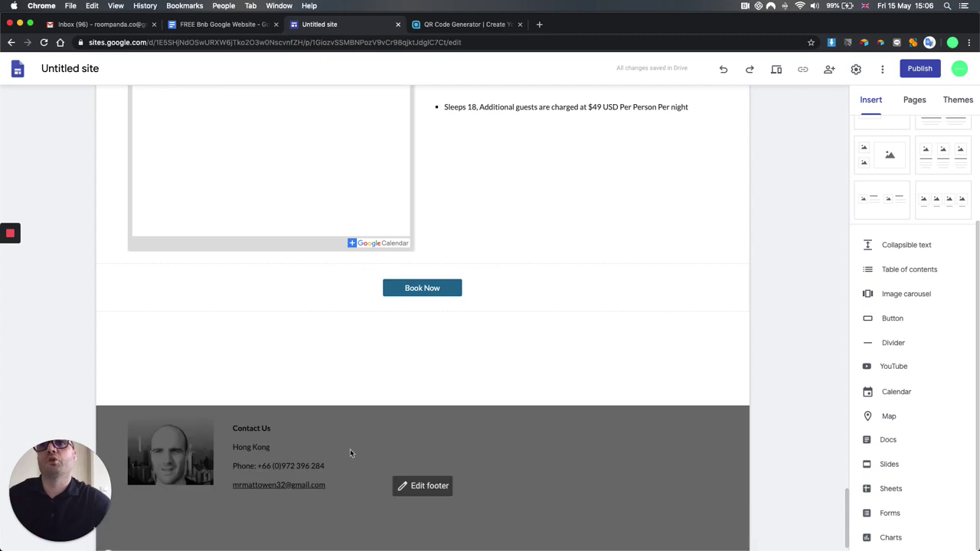
pyautogui.scroll(5, 480, 398)
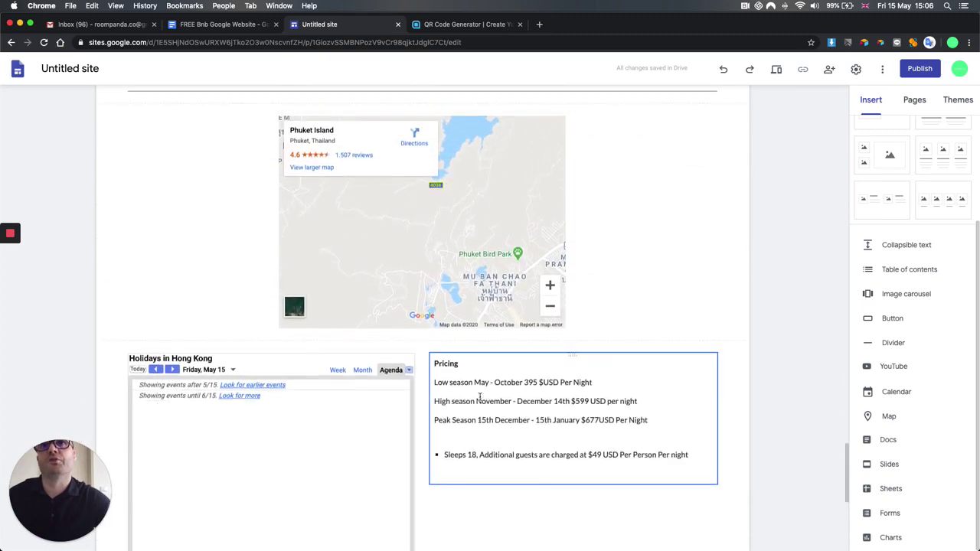
pyautogui.scroll(10, 480, 397)
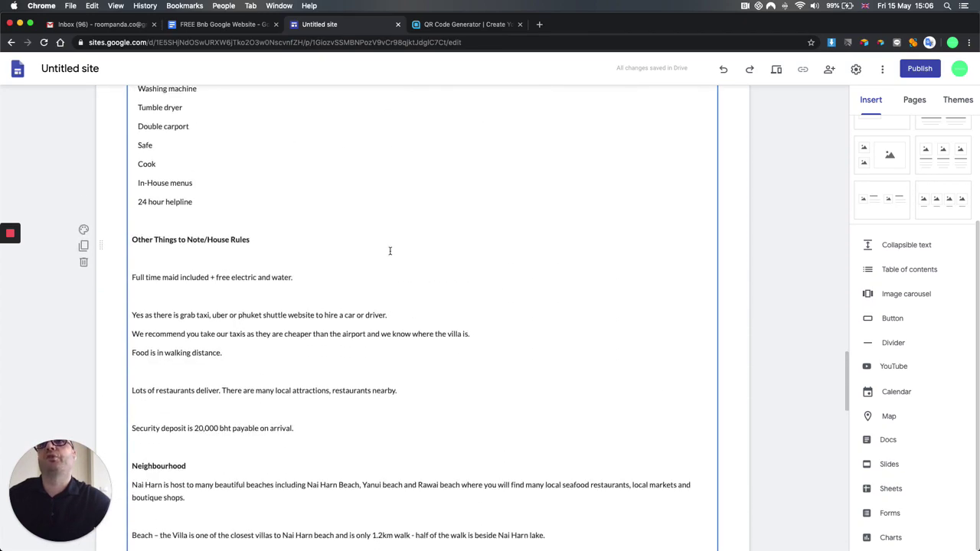
pyautogui.scroll(10, 278, 253)
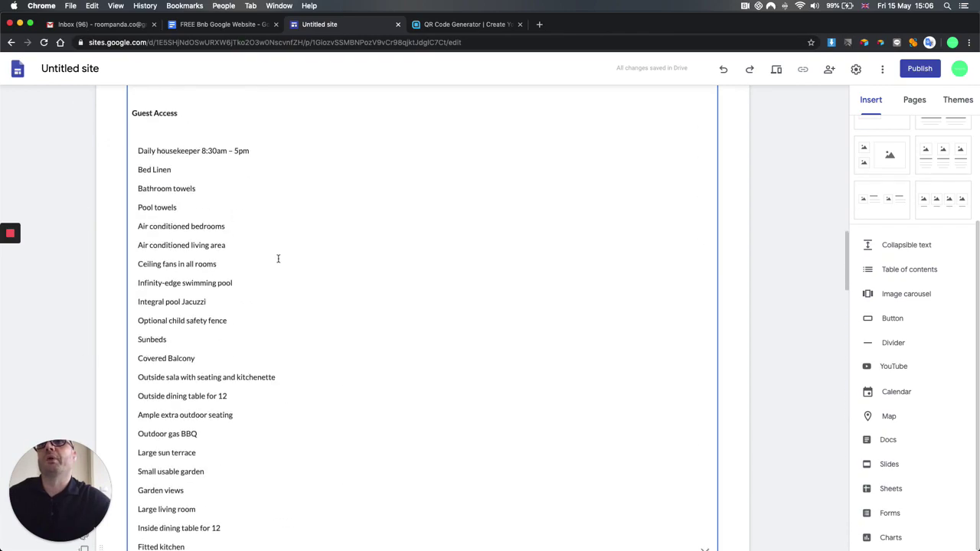
pyautogui.scroll(15, 278, 259)
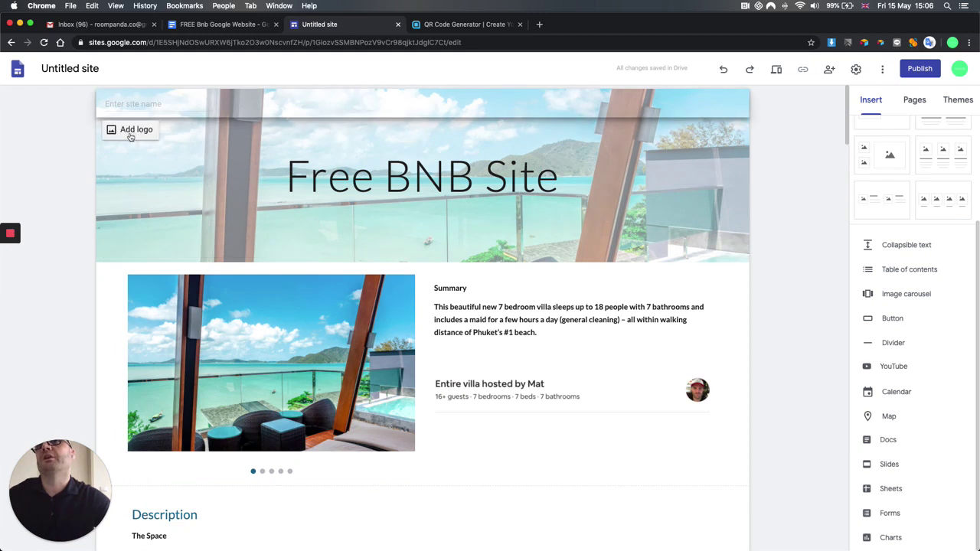
pyautogui.click(135, 131)
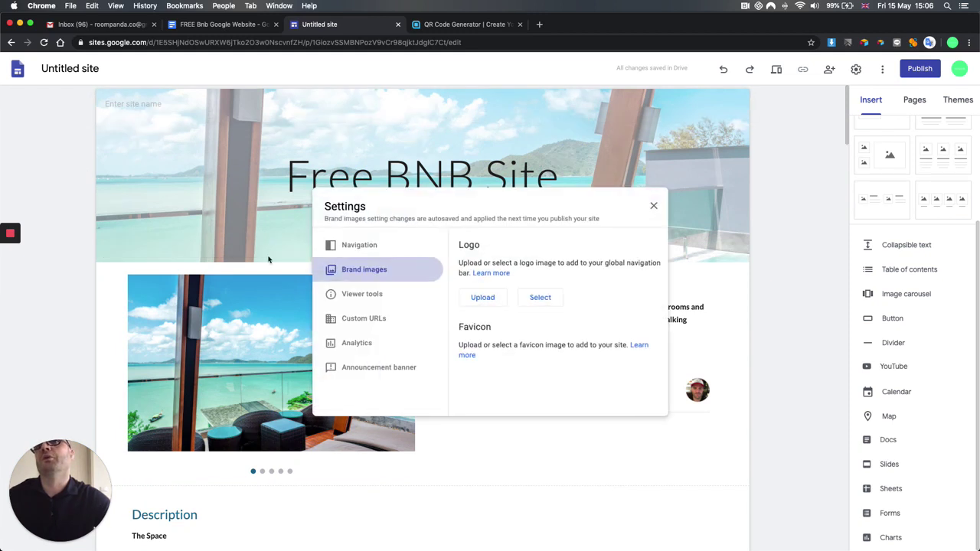
pyautogui.click(481, 300)
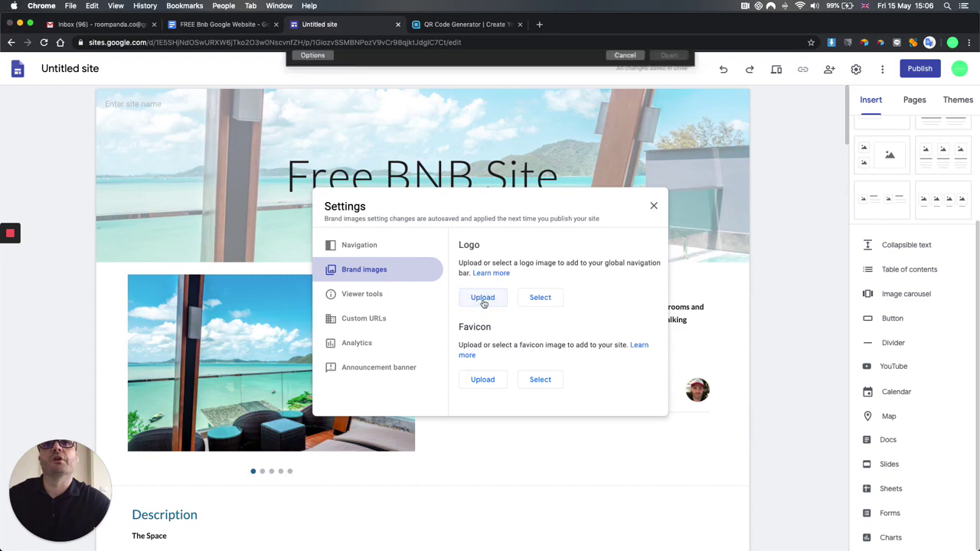
pyautogui.click(316, 124)
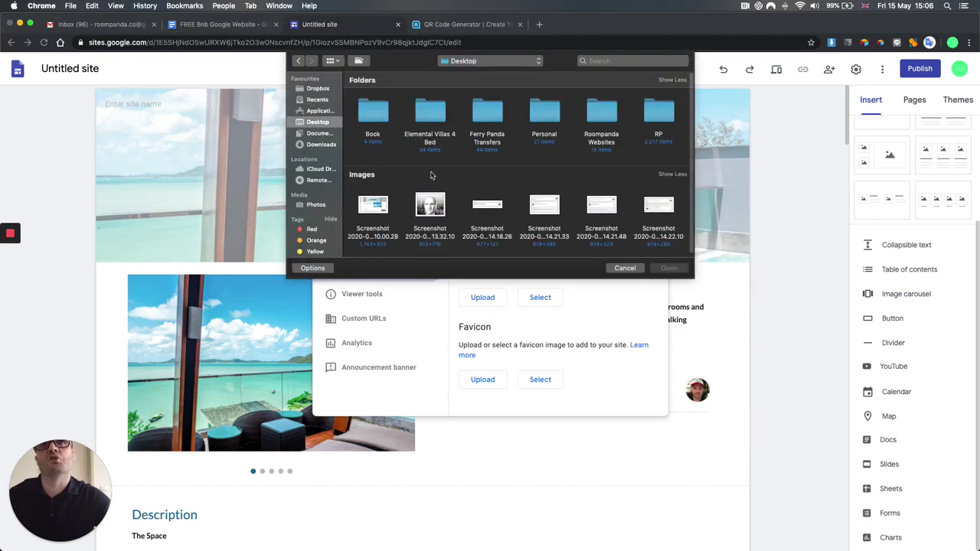
pyautogui.doubleClick(440, 210)
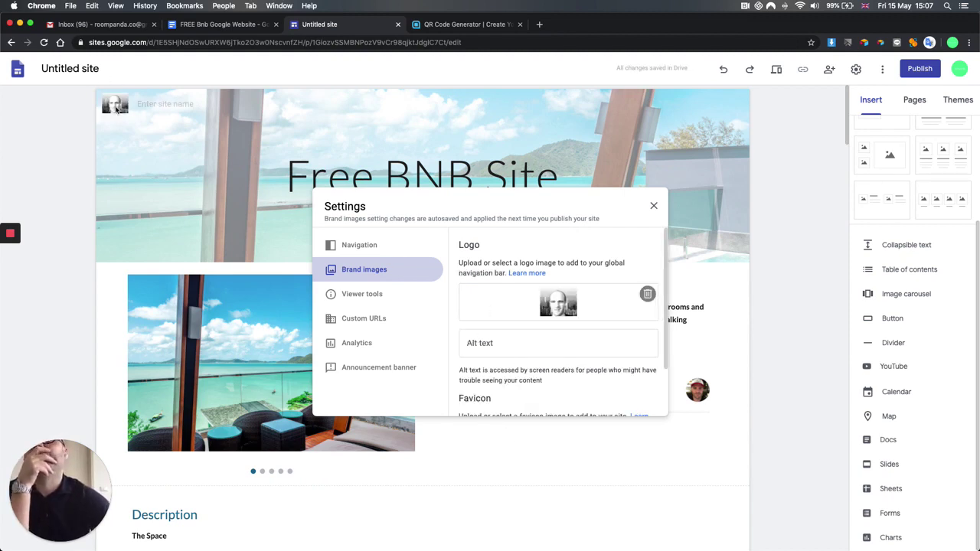
# Close the settings and enter "free bnb site" as the site name beside the logo in the header
pyautogui.click(171, 108)
pyautogui.click(160, 106)
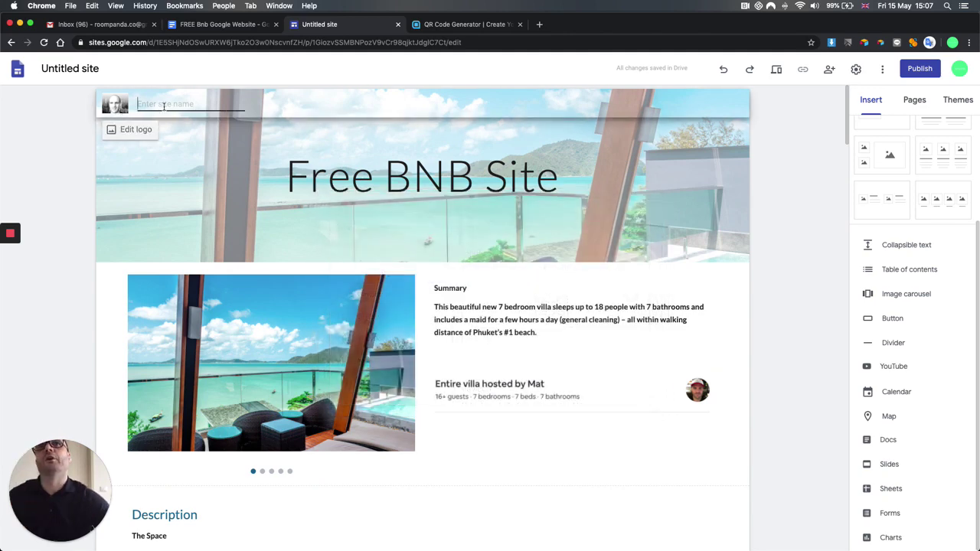
pyautogui.write('Free')
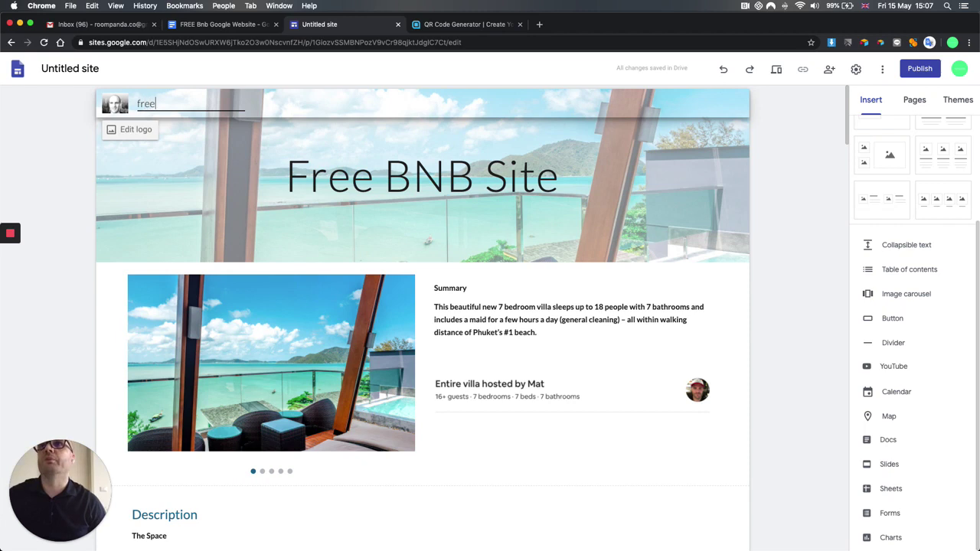
pyautogui.write(' bnb site')
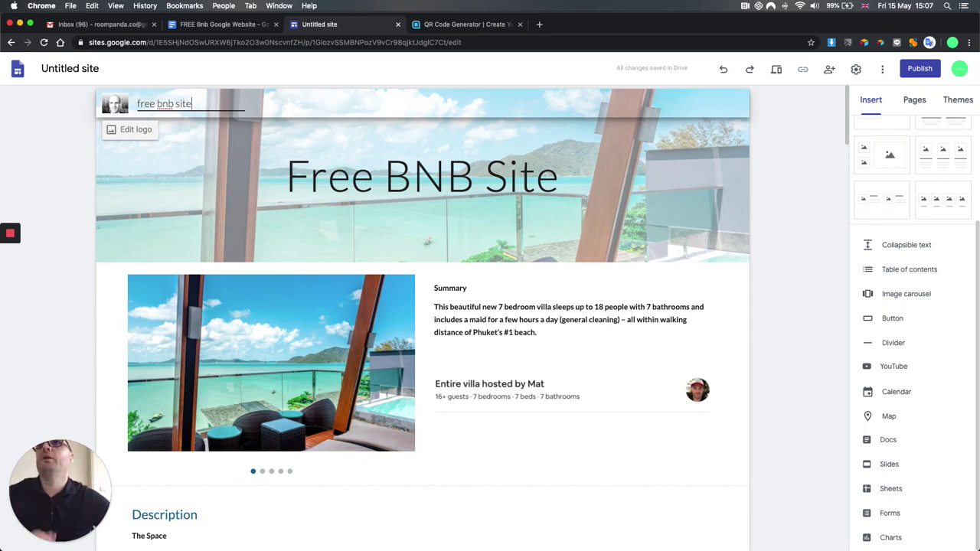
pyautogui.click(219, 175)
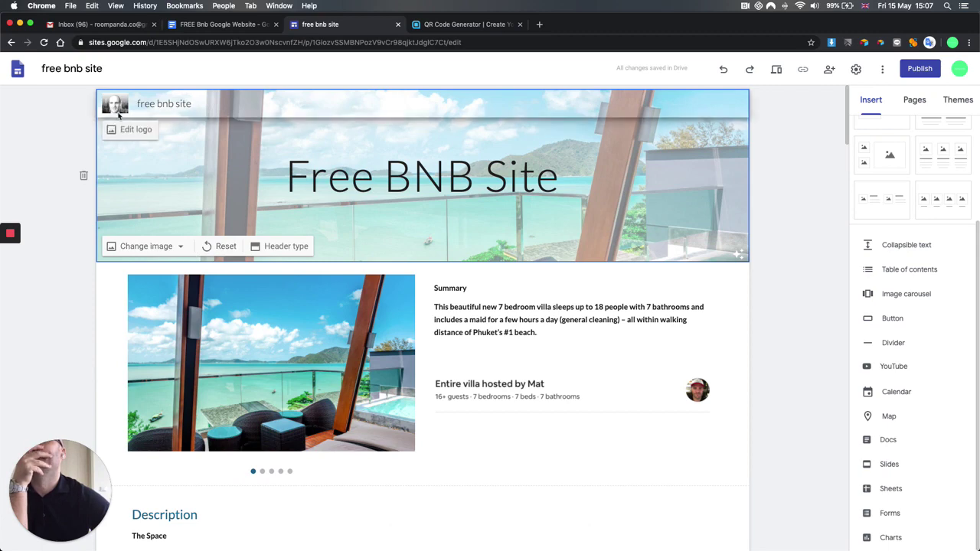
# Review the site's viewer tools, custom URL, navigation, brand image, analytics and announcement banner settings without changing them
pyautogui.click(121, 132)
pyautogui.click(376, 294)
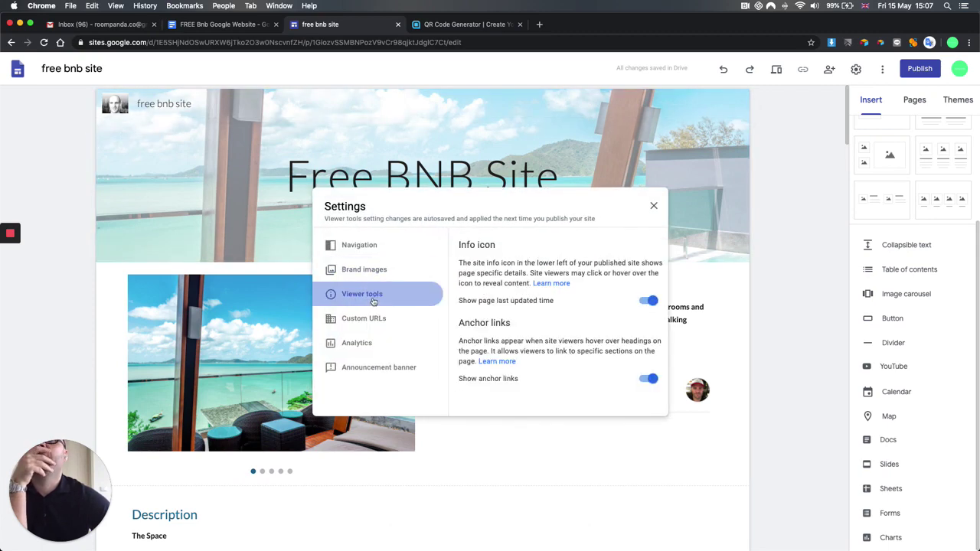
pyautogui.click(372, 321)
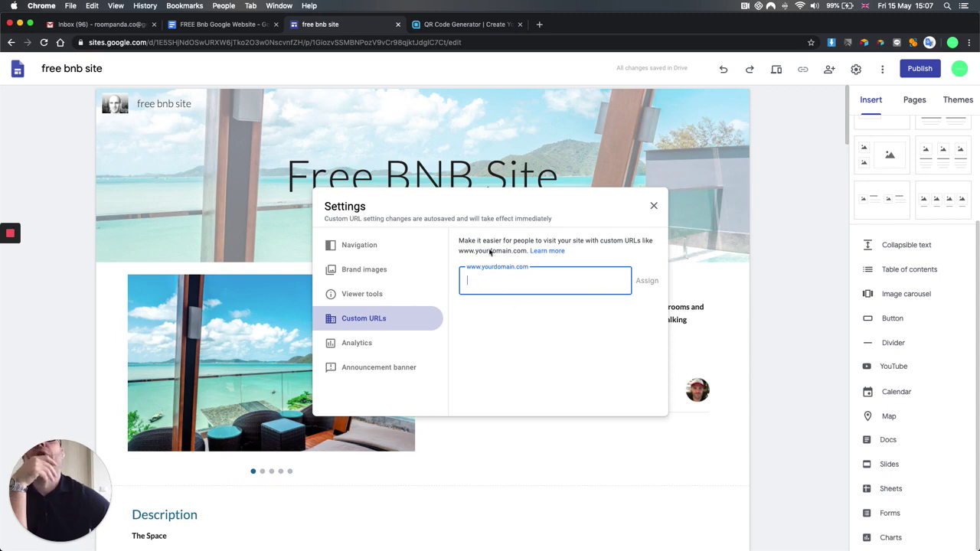
pyautogui.click(357, 247)
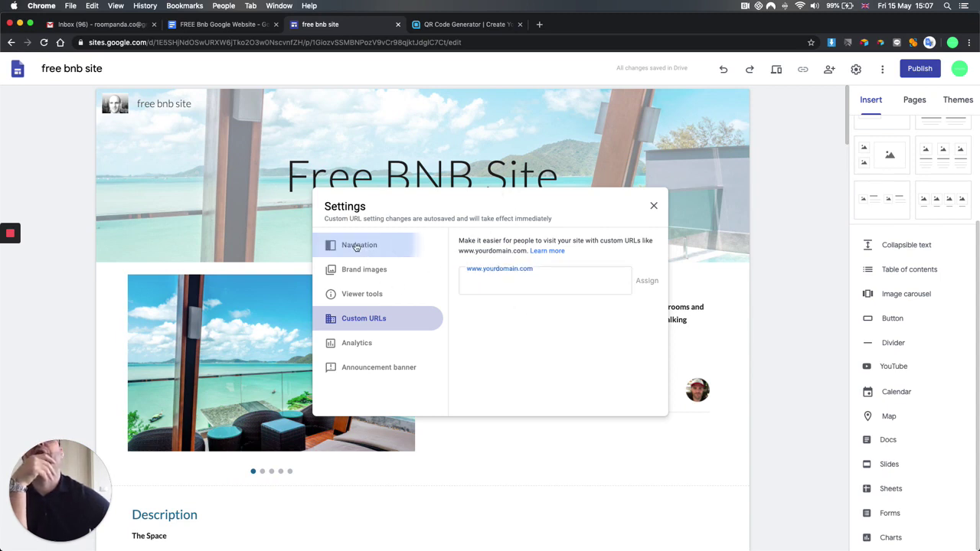
pyautogui.click(587, 247)
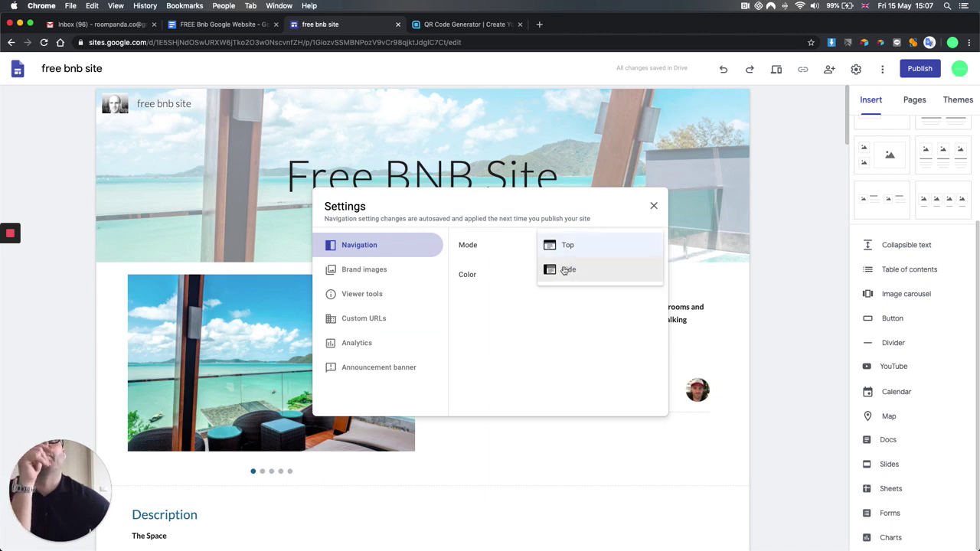
pyautogui.click(396, 271)
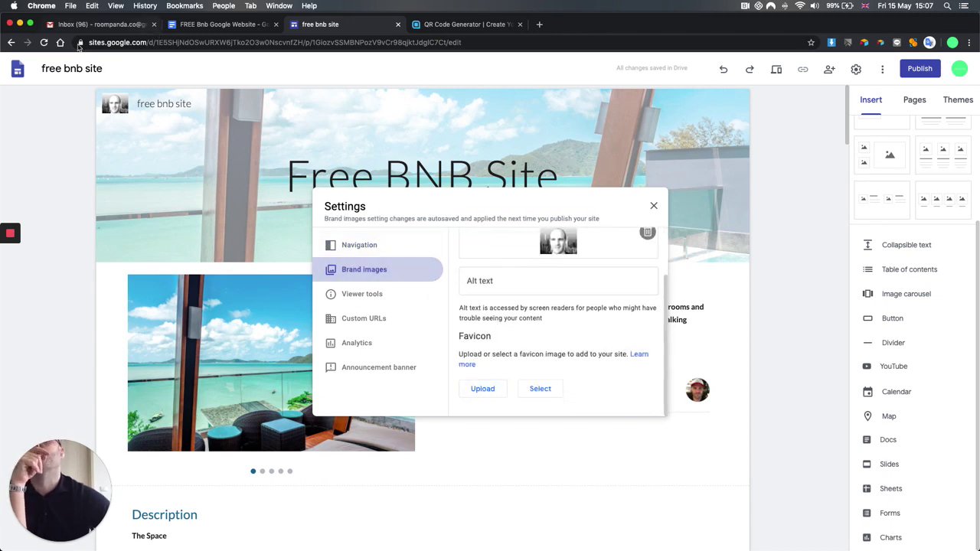
pyautogui.click(354, 298)
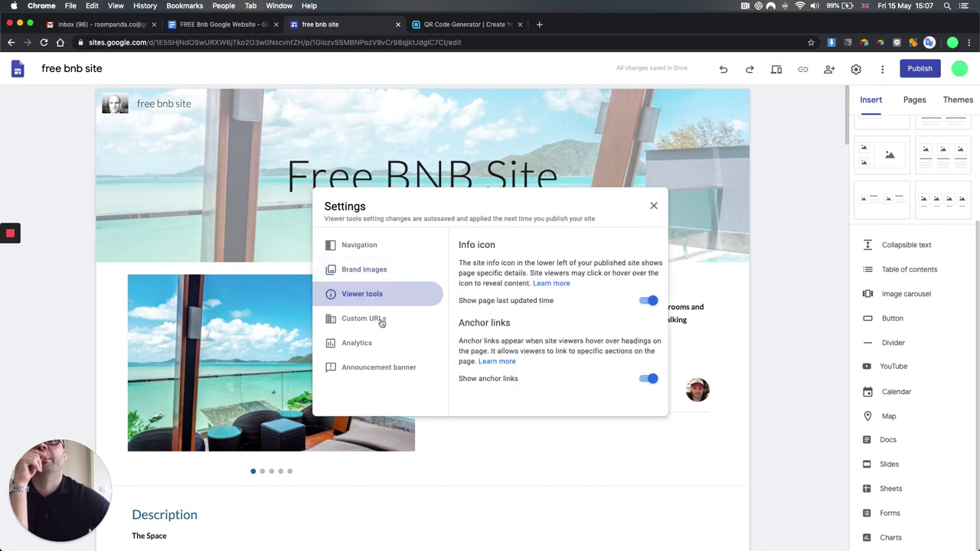
pyautogui.click(377, 323)
pyautogui.click(370, 346)
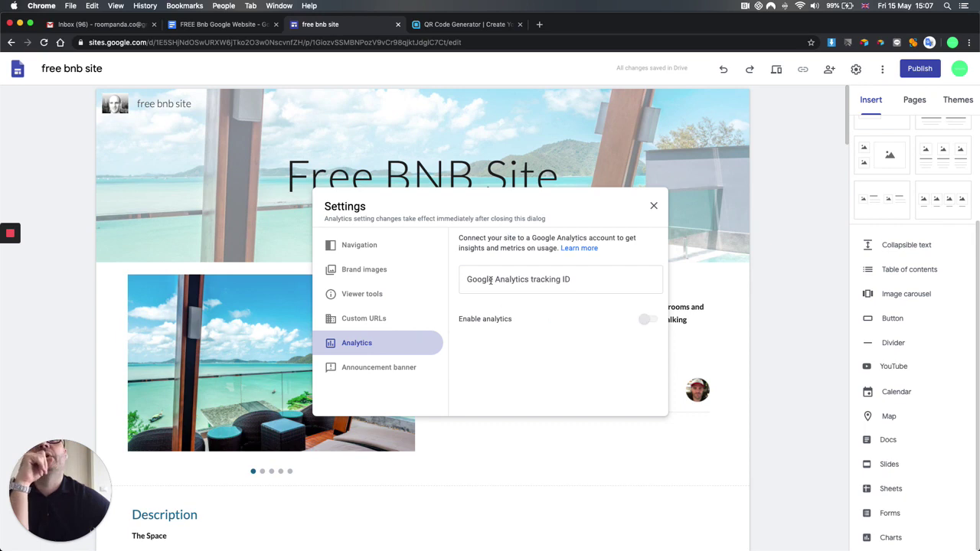
pyautogui.click(375, 369)
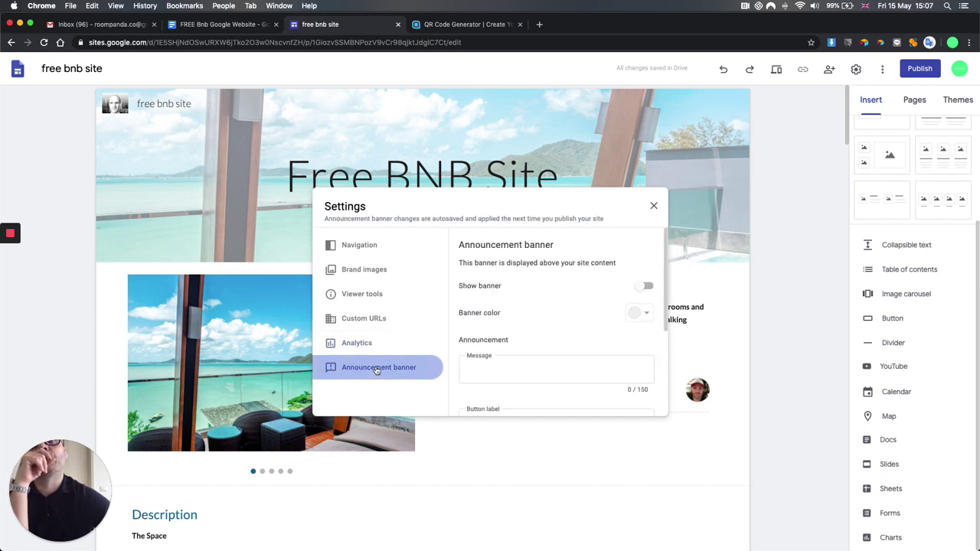
pyautogui.scroll(-5, 506, 322)
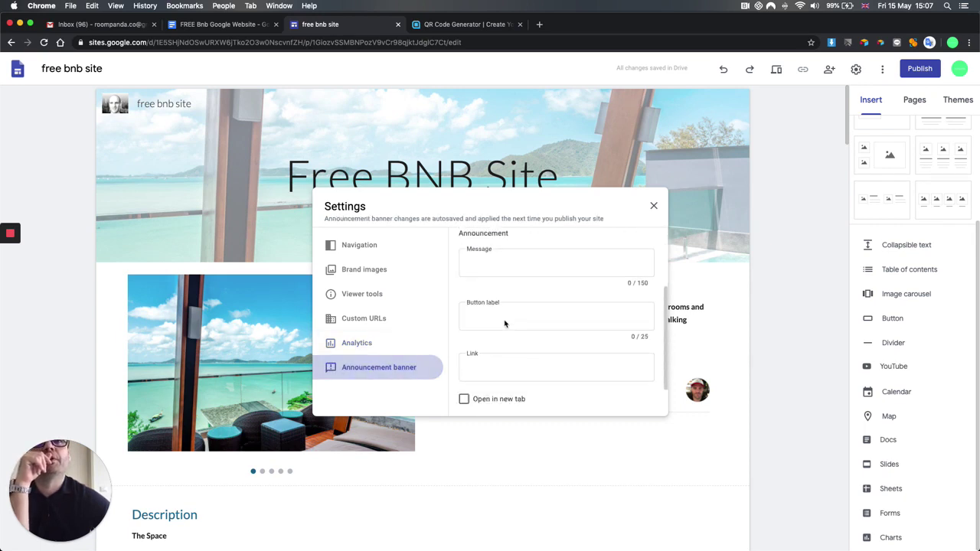
pyautogui.scroll(5, 577, 230)
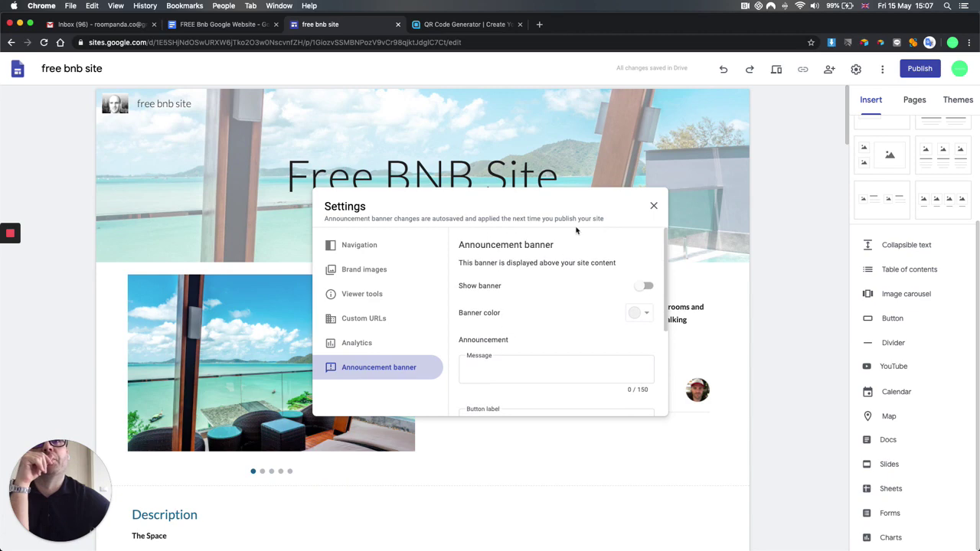
pyautogui.click(655, 207)
# Add a new page named "About Us" to the site
pyautogui.scroll(-3, 558, 339)
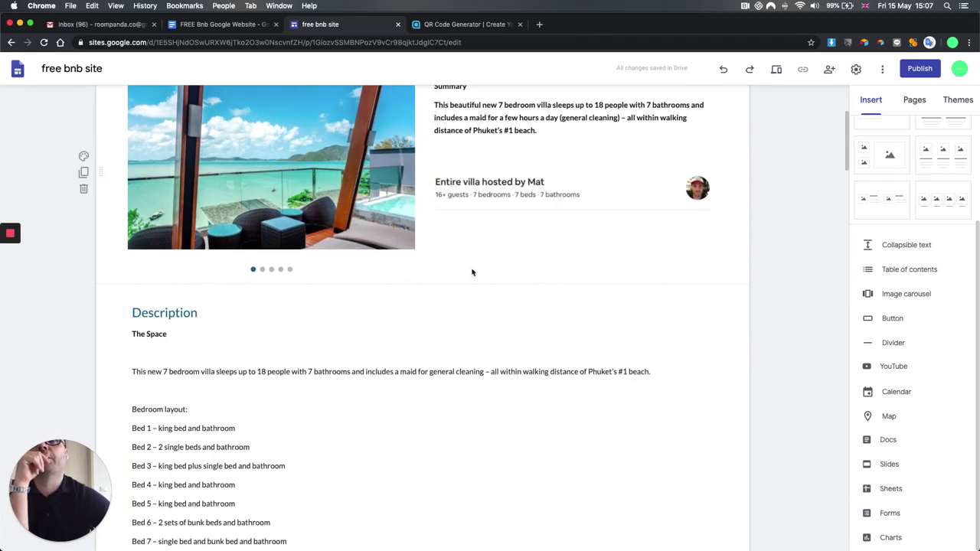
pyautogui.scroll(-15, 471, 273)
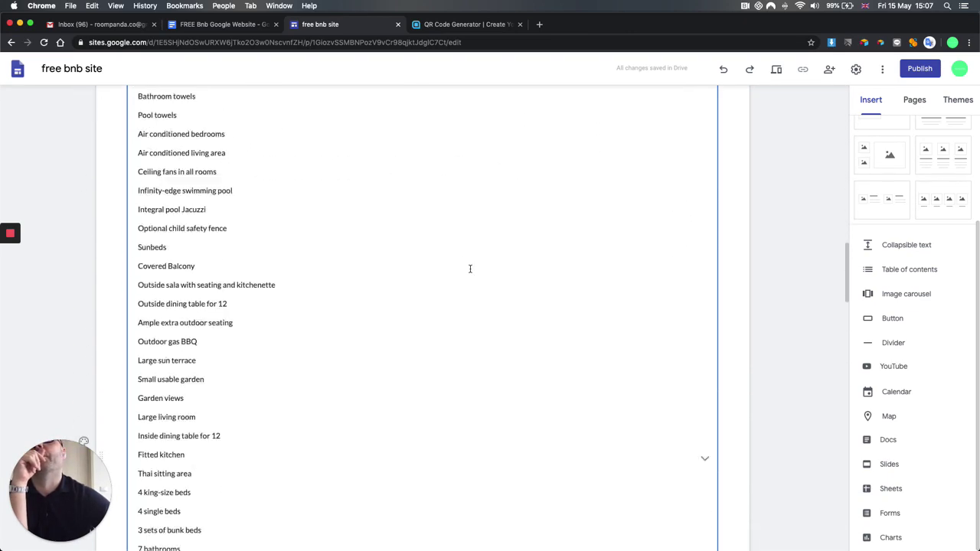
pyautogui.scroll(-20, 470, 269)
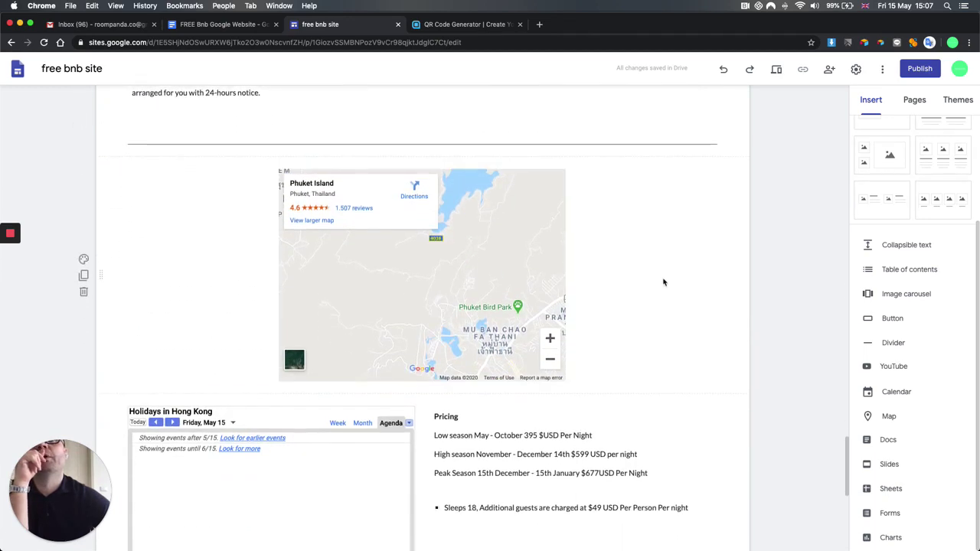
pyautogui.click(913, 102)
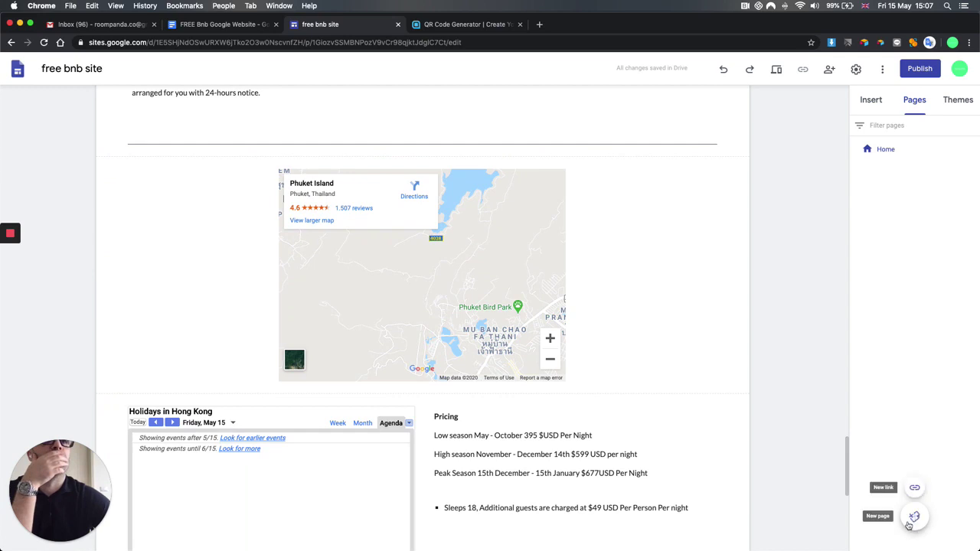
pyautogui.click(914, 516)
pyautogui.write('About Us')
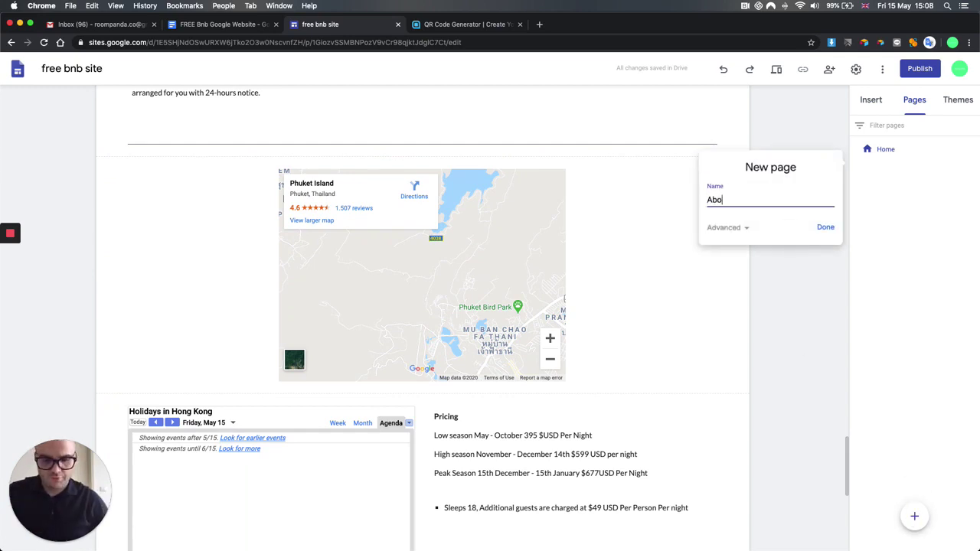
pyautogui.click(824, 227)
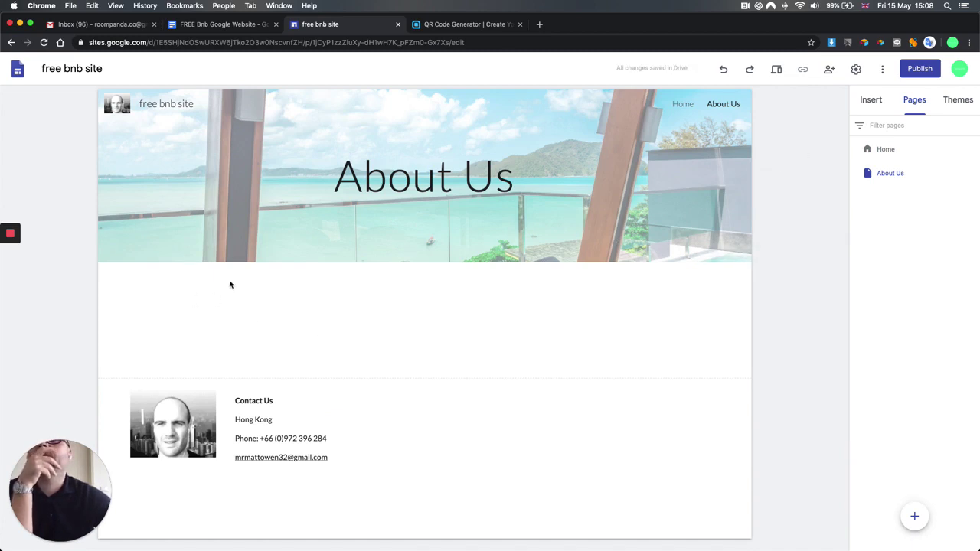
# Add a text box below the About Us banner containing the two owner biography paragraphs copied from the website text document
pyautogui.doubleClick(230, 285)
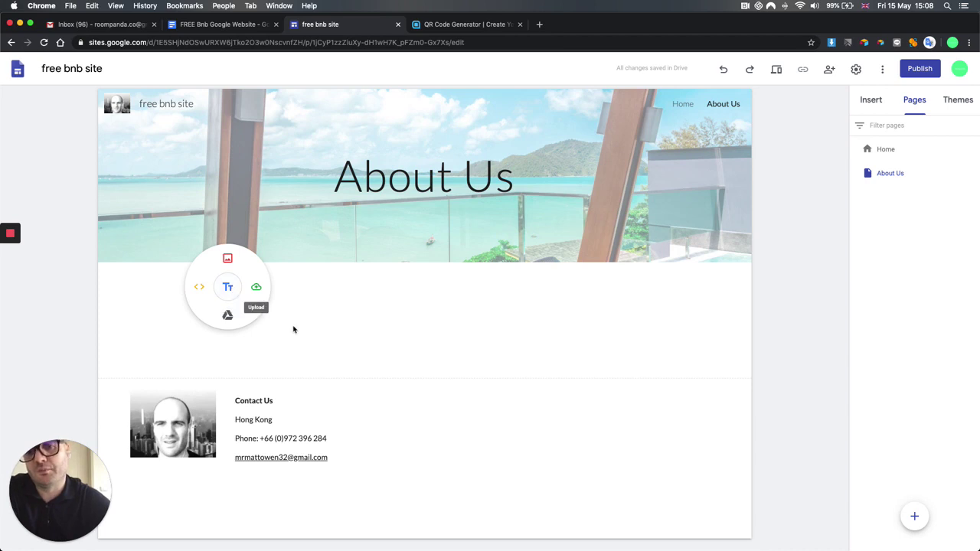
pyautogui.click(227, 288)
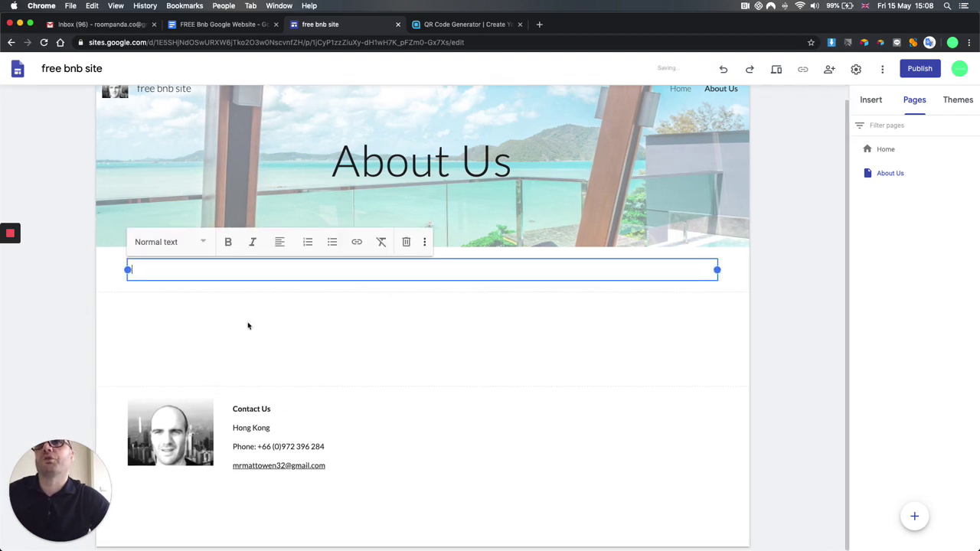
pyautogui.click(199, 26)
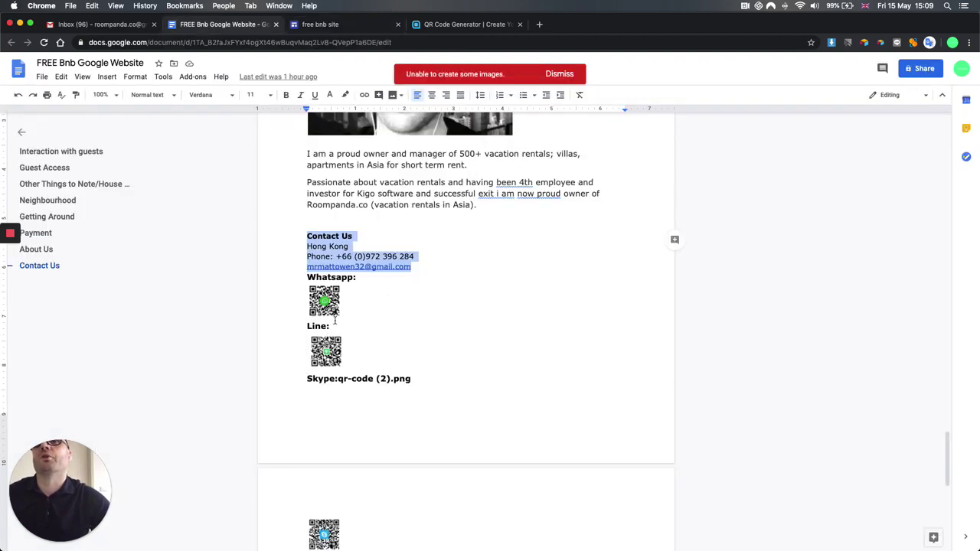
pyautogui.scroll(5, 333, 320)
pyautogui.scroll(-1, 331, 345)
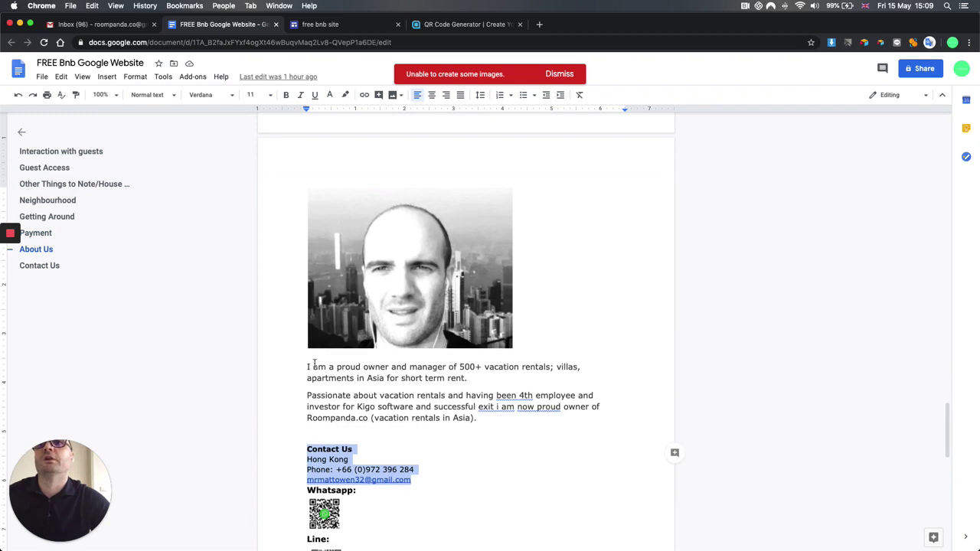
pyautogui.moveTo(308, 367); pyautogui.dragTo(548, 416)
pyautogui.press('super+c')
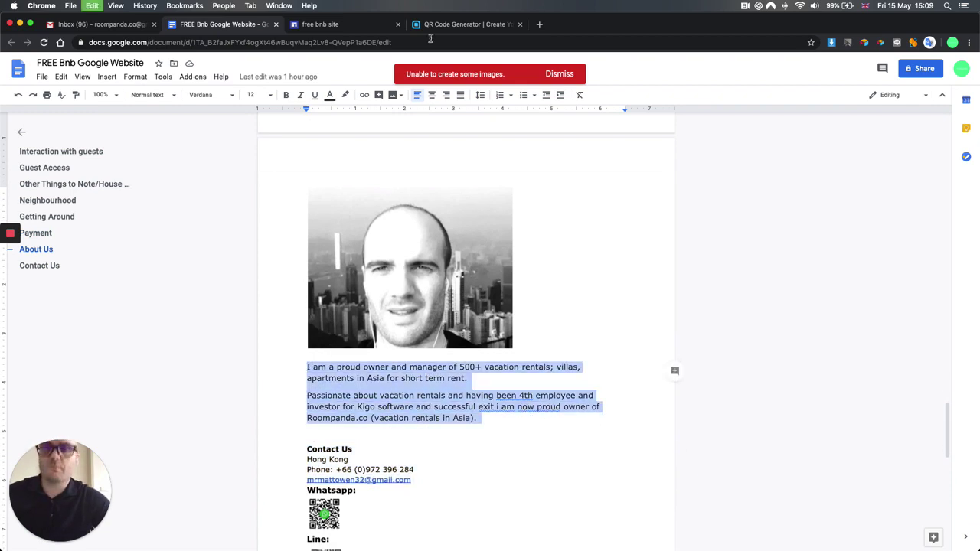
pyautogui.click(331, 26)
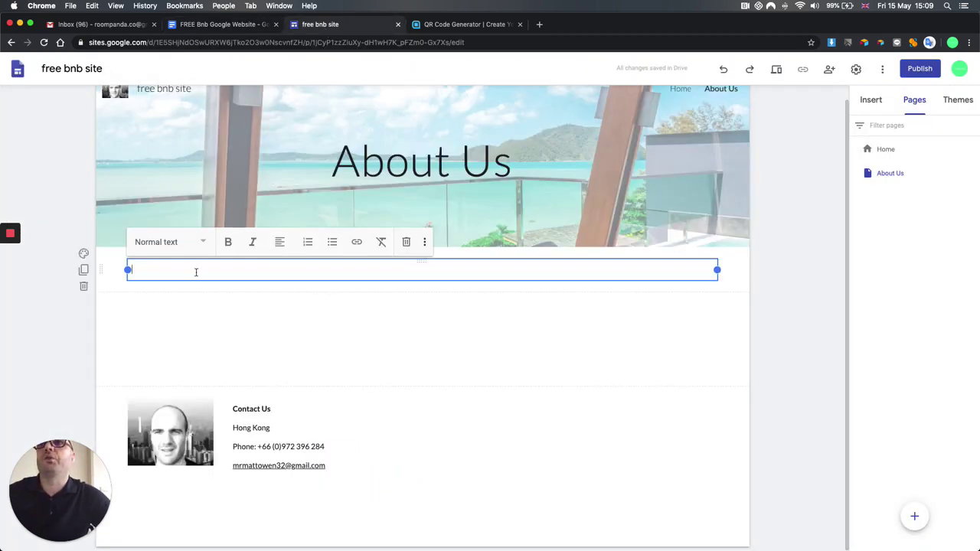
pyautogui.press('super+v')
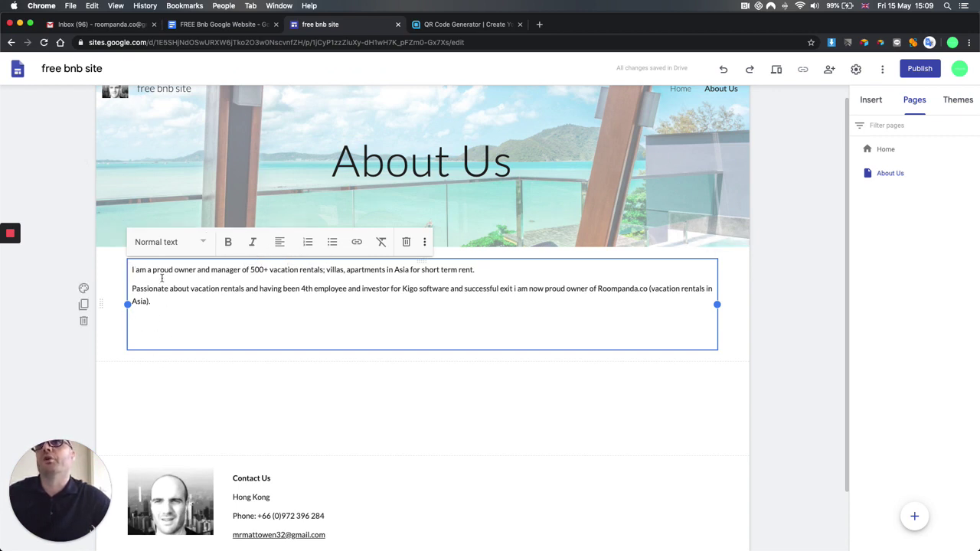
pyautogui.click(291, 384)
pyautogui.click(219, 317)
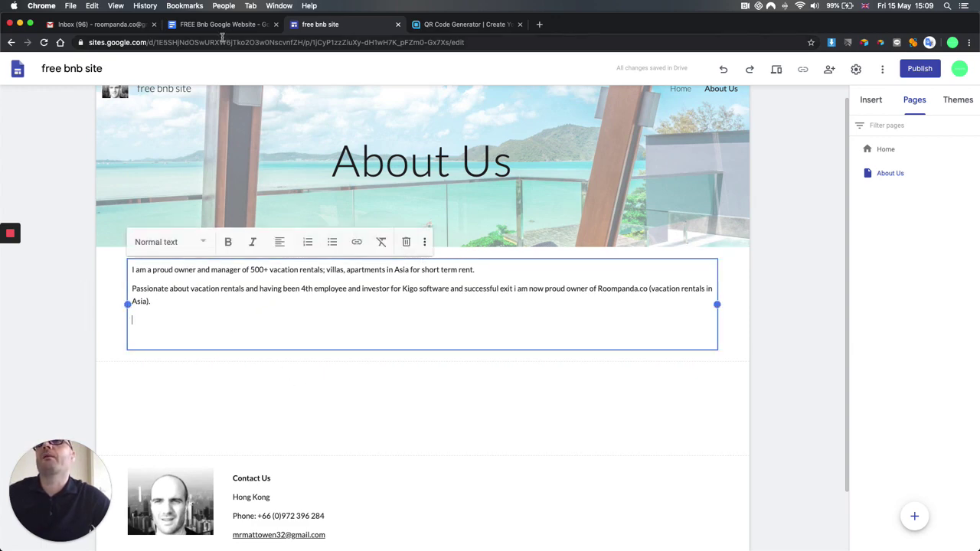
pyautogui.click(219, 26)
pyautogui.click(450, 265)
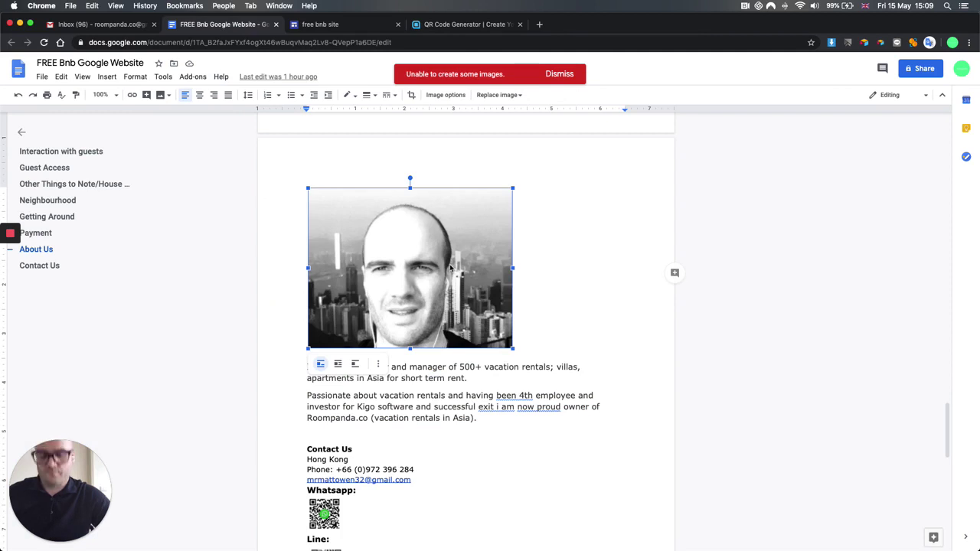
pyautogui.click(320, 23)
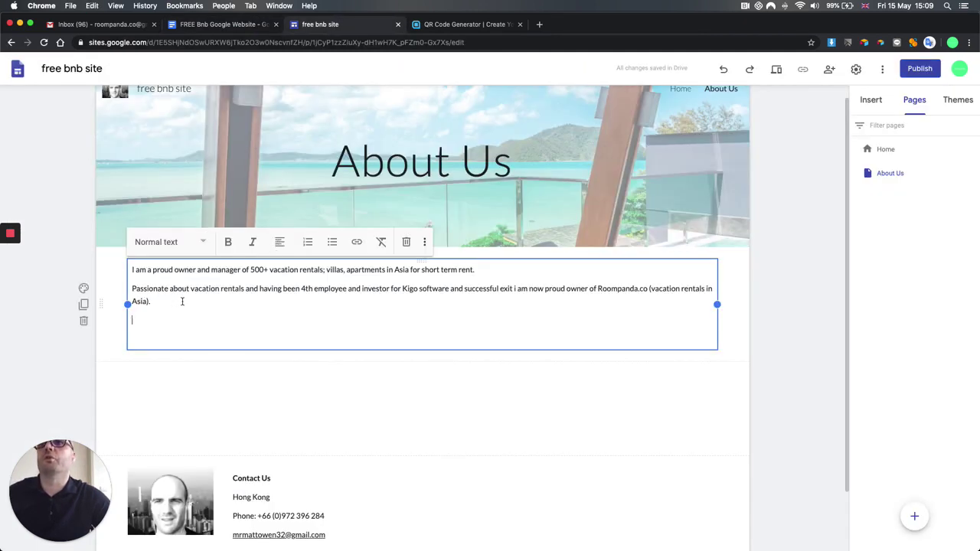
pyautogui.click(413, 372)
pyautogui.click(361, 332)
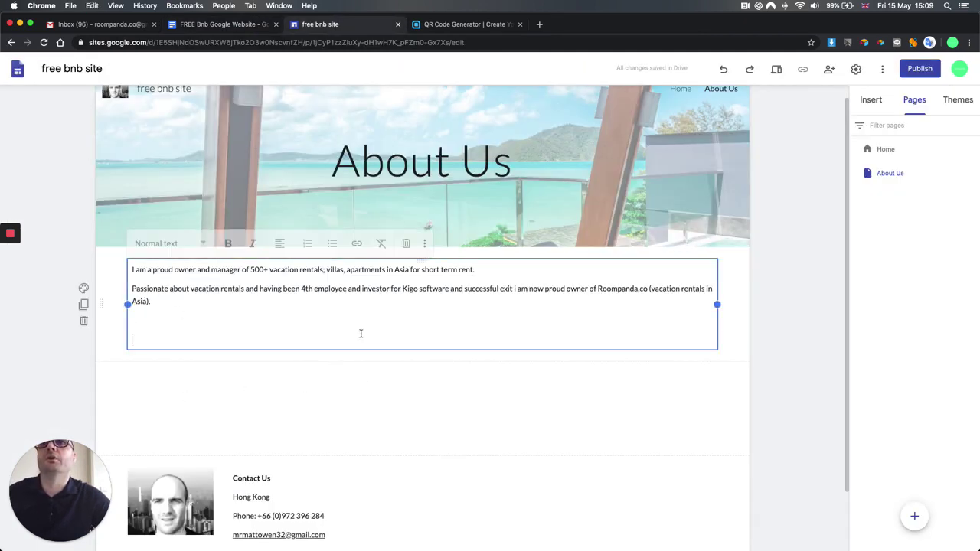
pyautogui.click(313, 378)
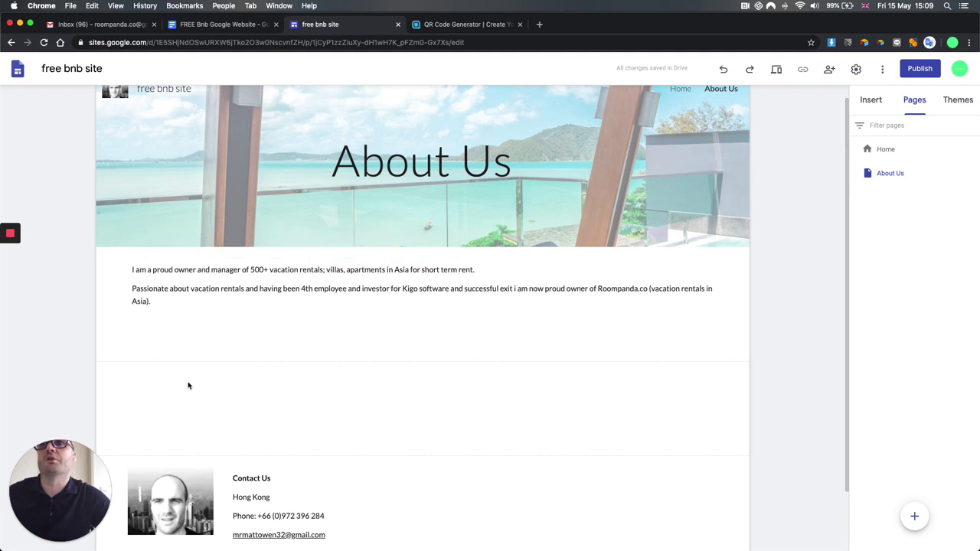
pyautogui.doubleClick(245, 383)
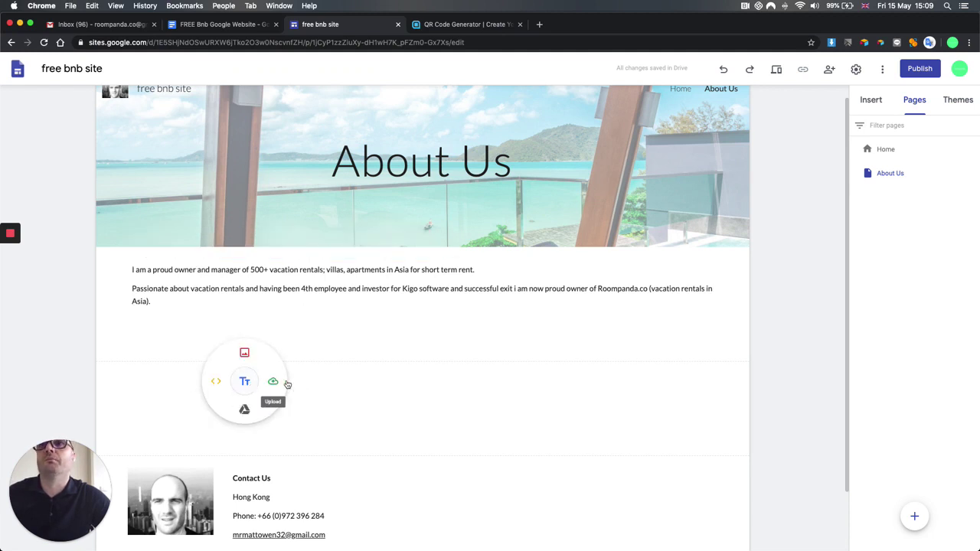
pyautogui.click(245, 356)
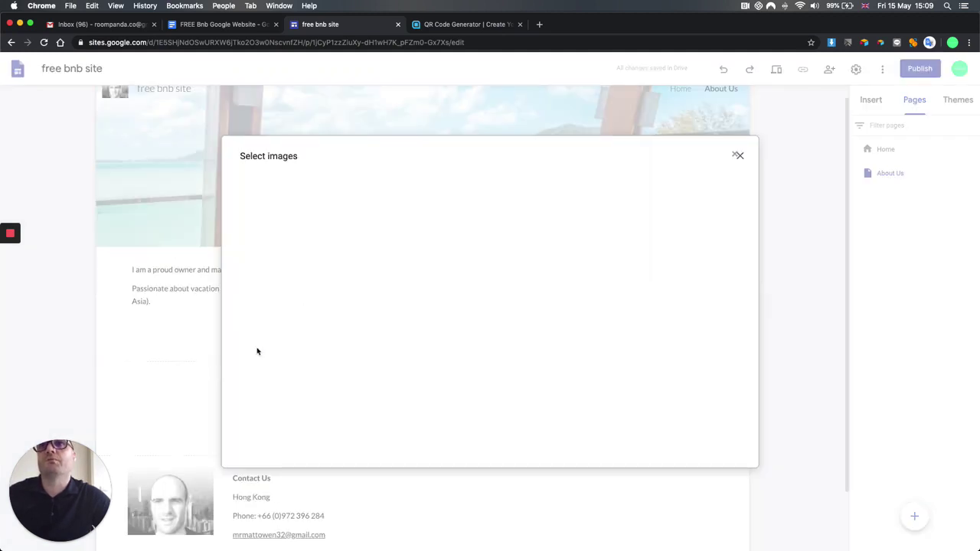
pyautogui.click(319, 187)
pyautogui.click(395, 191)
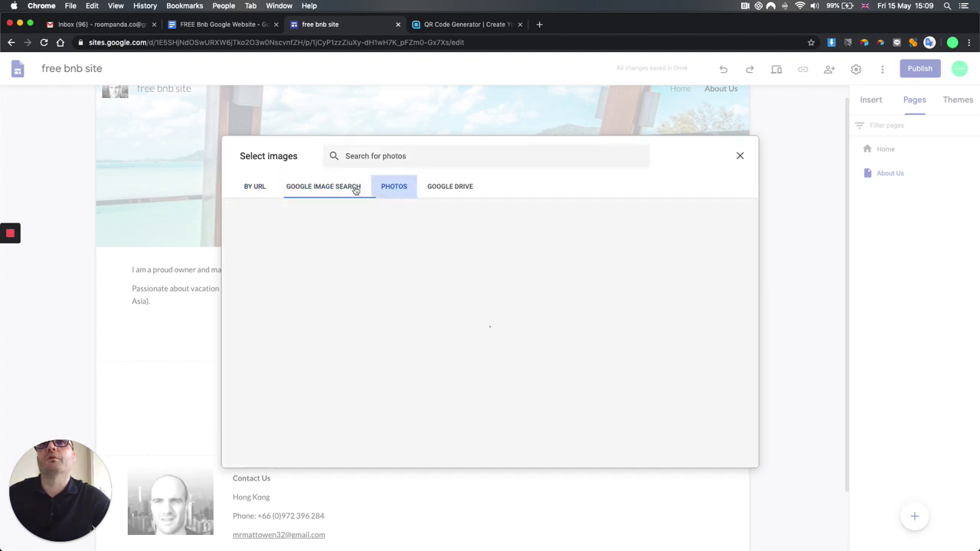
pyautogui.click(254, 189)
pyautogui.click(740, 156)
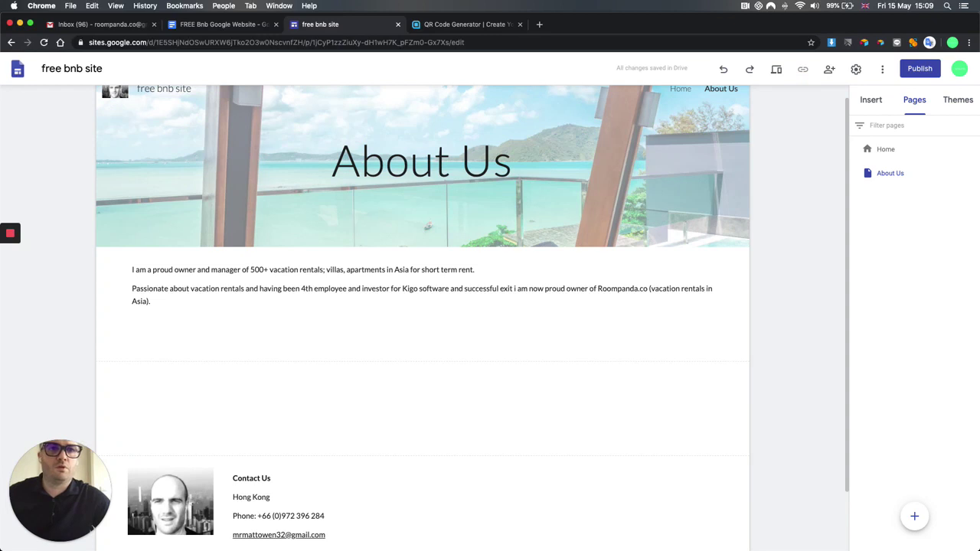
# Add the black-and-white portrait file from the desktop to the About Us page and place it to the left of the biography text
pyautogui.moveTo(51, 99); pyautogui.dragTo(212, 392)
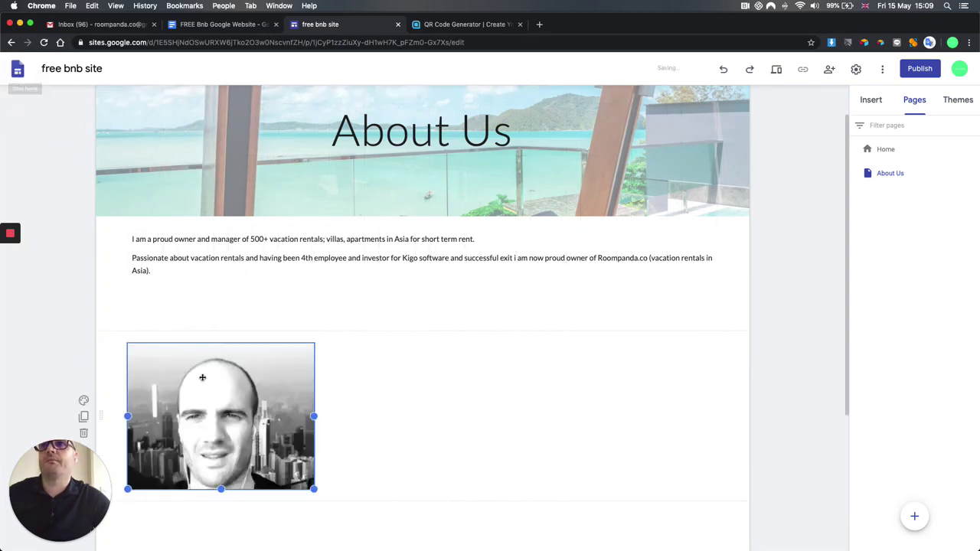
pyautogui.moveTo(257, 239); pyautogui.dragTo(438, 206)
pyautogui.scroll(5, 239, 215)
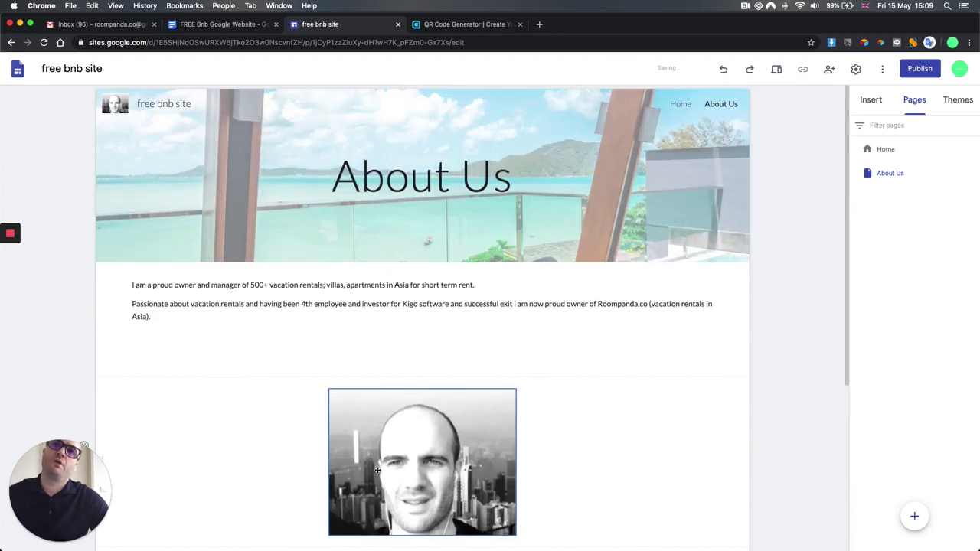
pyautogui.scroll(-1, 248, 439)
pyautogui.moveTo(403, 419); pyautogui.dragTo(161, 287)
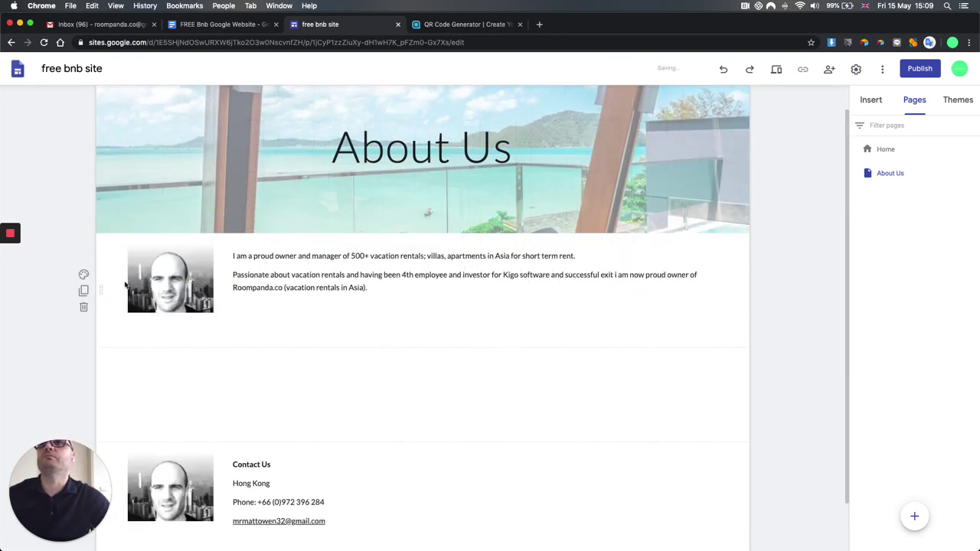
pyautogui.click(268, 284)
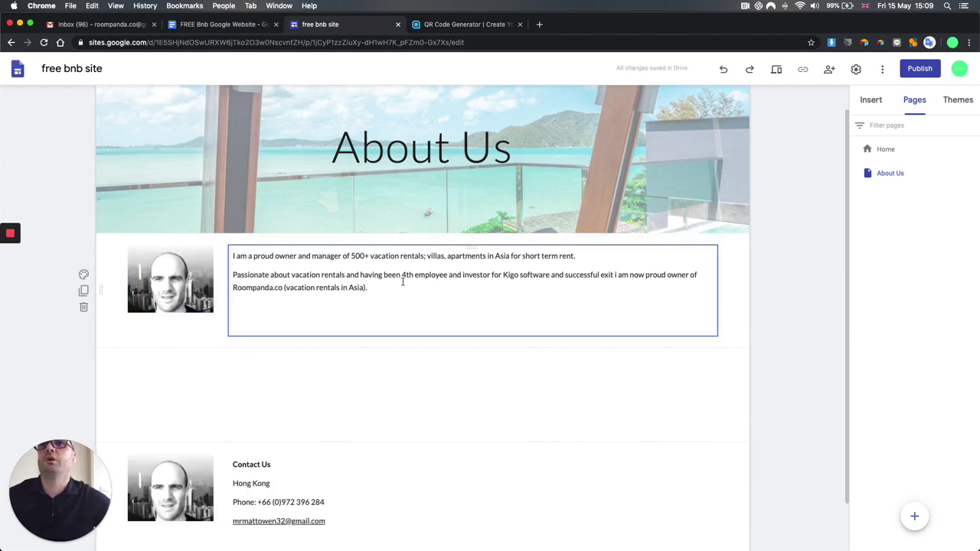
pyautogui.click(173, 287)
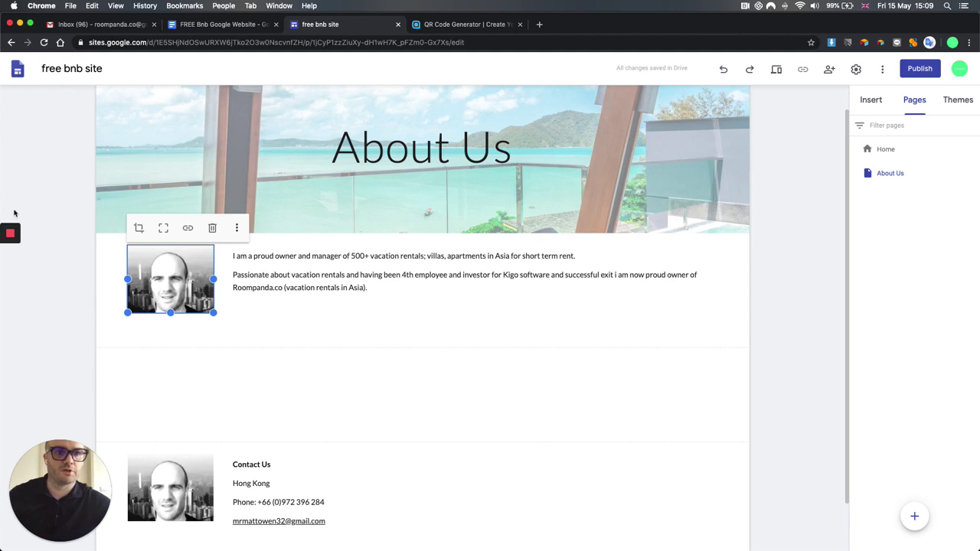
# Replace the black-and-white portrait beside the biography with the desktop photo of the man in the red-and-white cap
pyautogui.press('super+Tab')
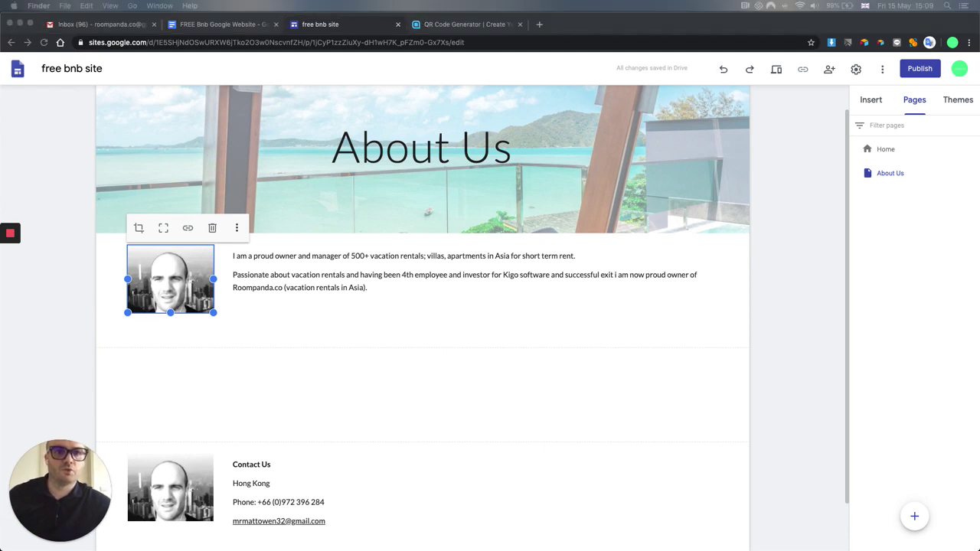
pyautogui.moveTo(8, 258); pyautogui.dragTo(153, 276)
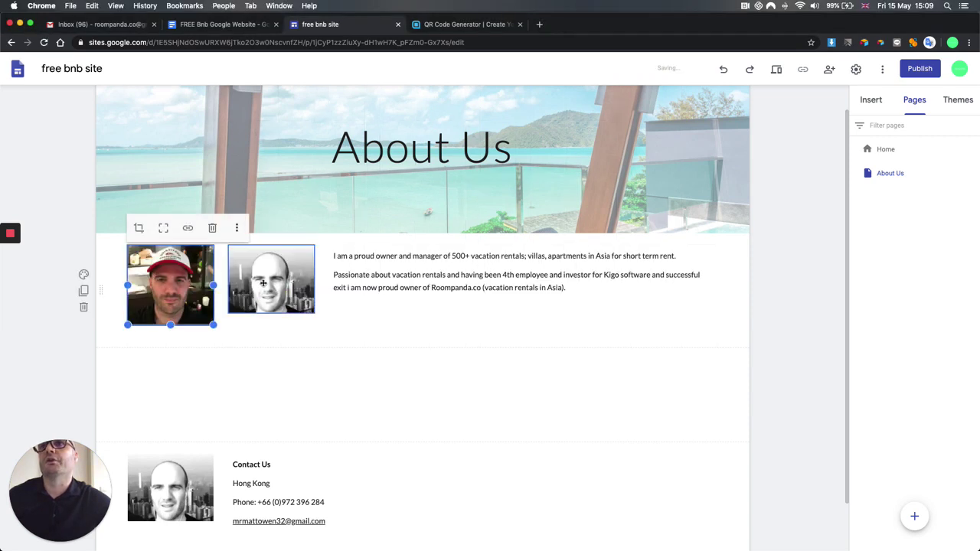
pyautogui.click(288, 279)
pyautogui.press('Delete')
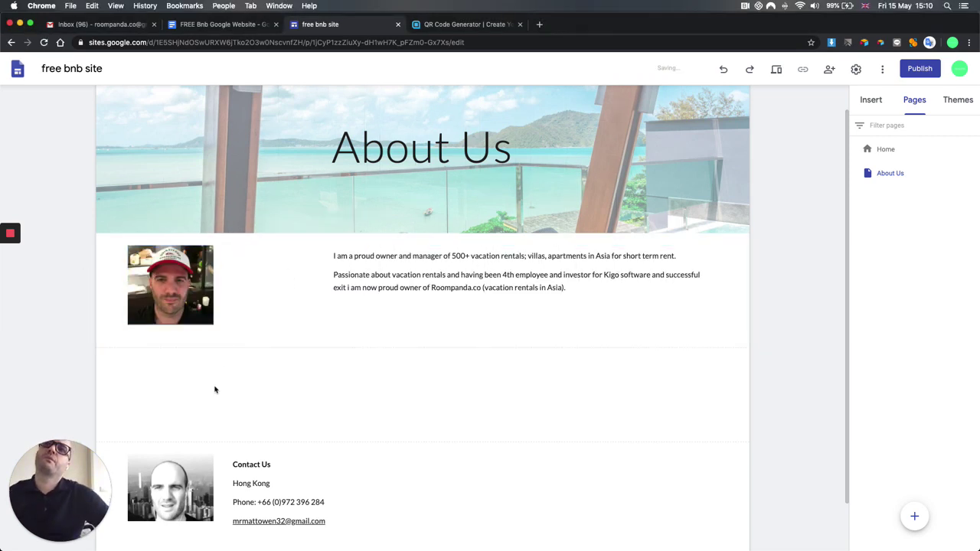
pyautogui.moveTo(364, 288); pyautogui.dragTo(325, 289)
pyautogui.click(297, 338)
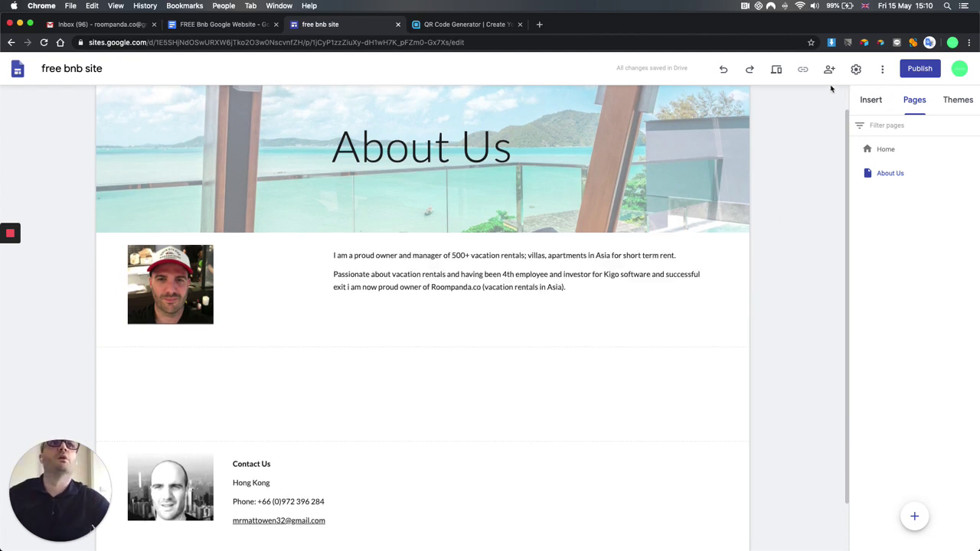
# Preview the site, go to its home page and step through the villa image carousel to the last picture
pyautogui.click(775, 75)
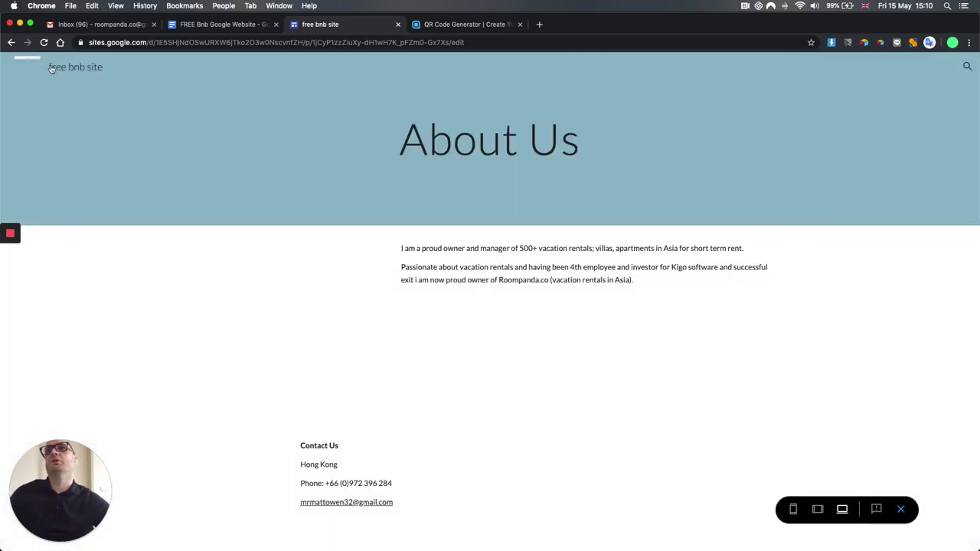
pyautogui.click(73, 87)
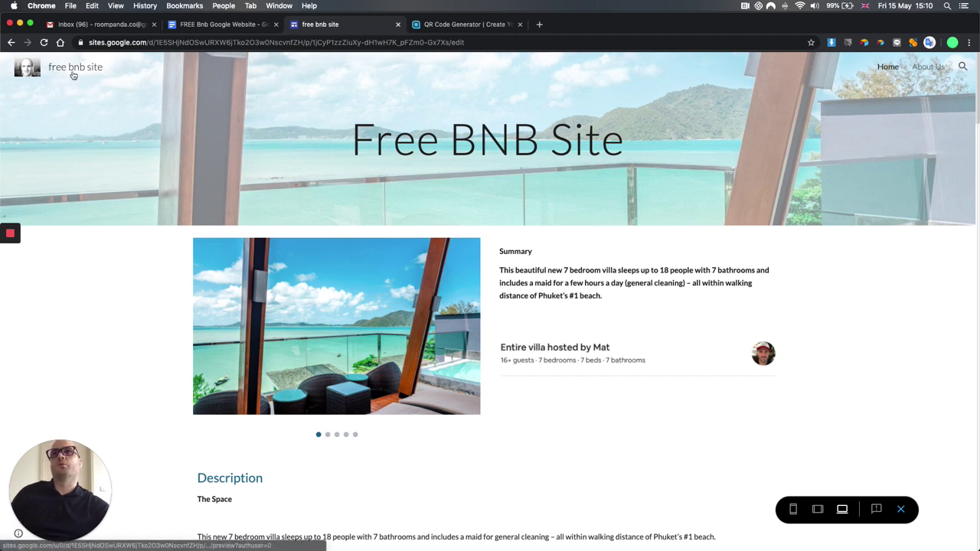
pyautogui.moveTo(350, 138); pyautogui.dragTo(509, 171)
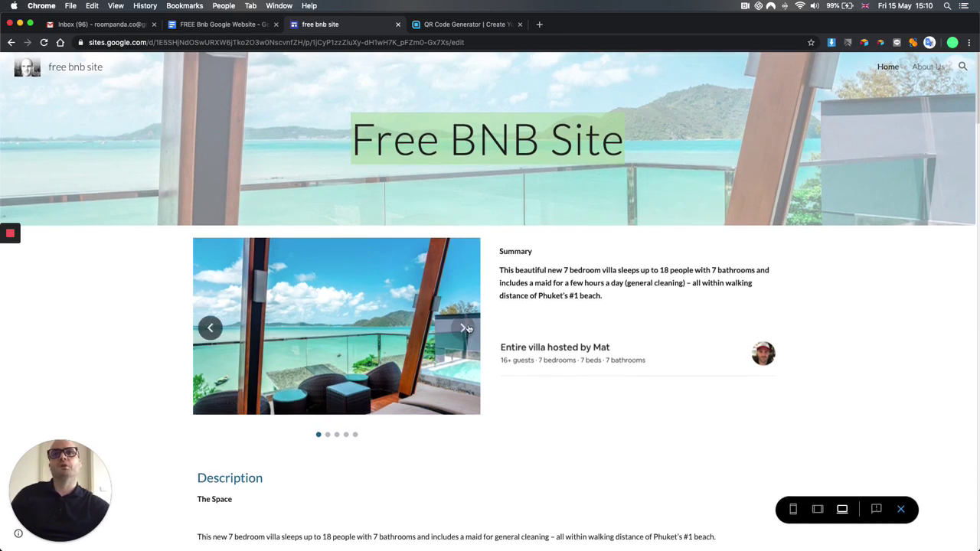
pyautogui.click(467, 328)
pyautogui.click(467, 330)
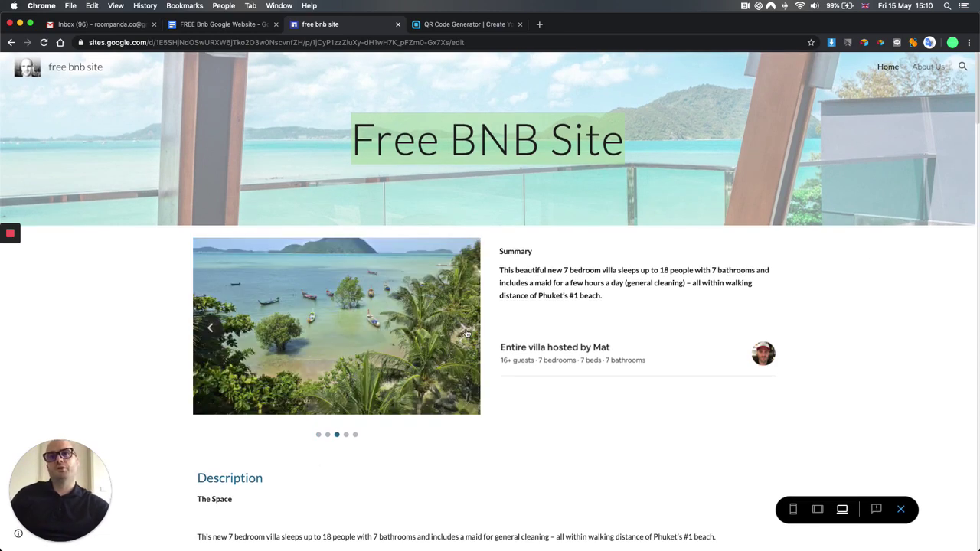
pyautogui.click(467, 332)
pyautogui.click(465, 331)
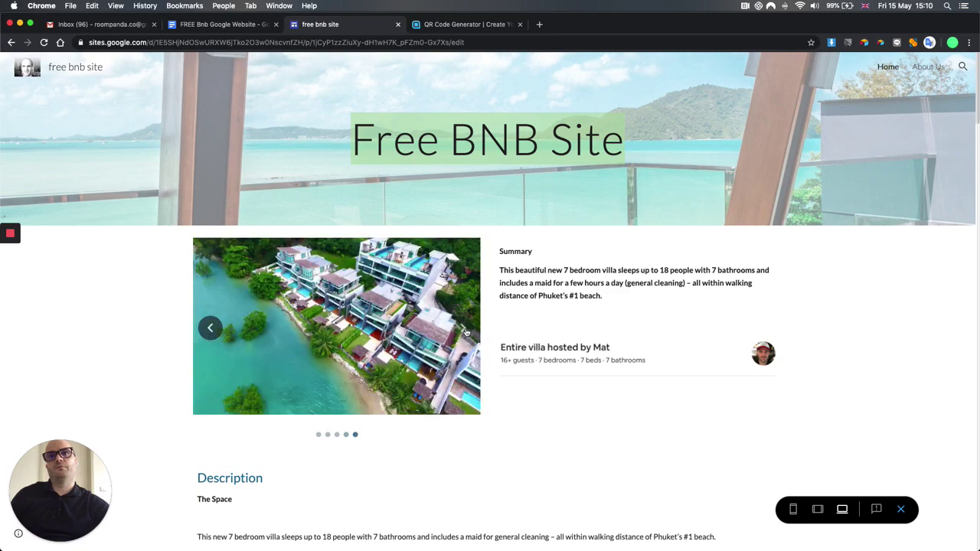
# Review the previewed home page from the villa summary through the description, map, calendar, pricing and booking button
pyautogui.moveTo(532, 272); pyautogui.dragTo(564, 284)
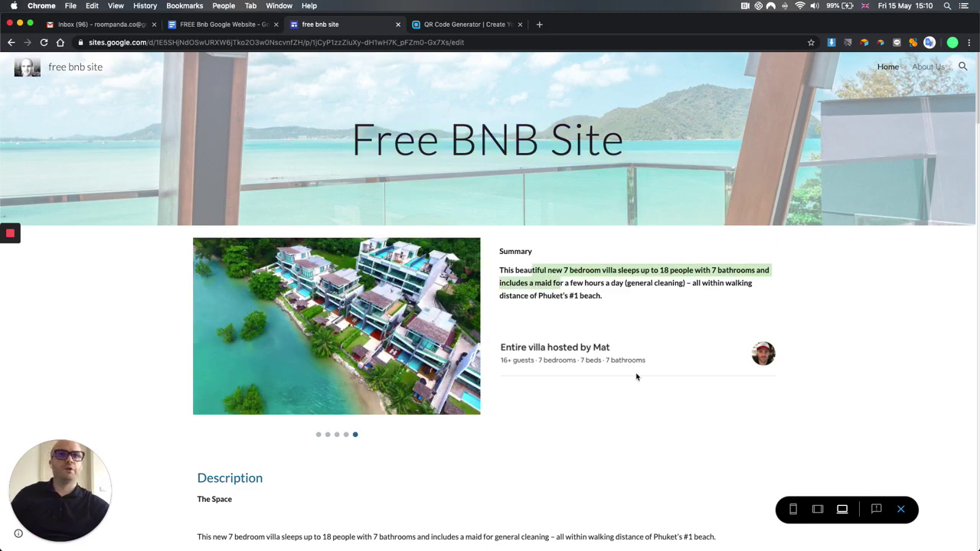
pyautogui.scroll(-10, 554, 388)
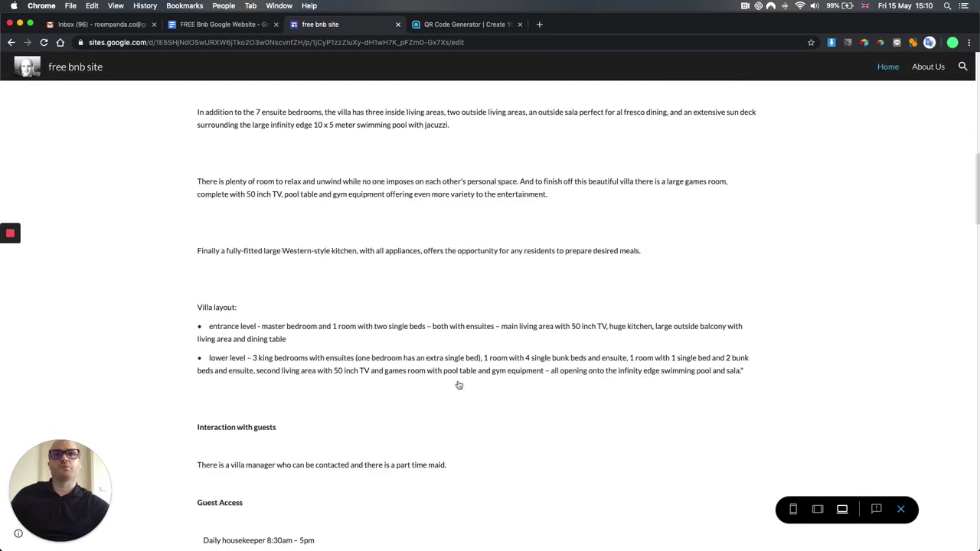
pyautogui.scroll(-15, 459, 385)
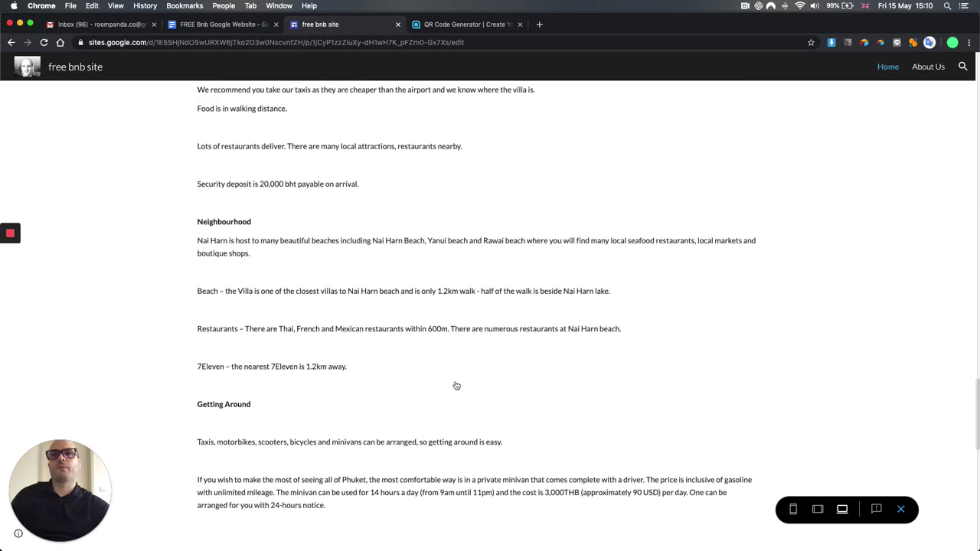
pyautogui.scroll(-8, 456, 386)
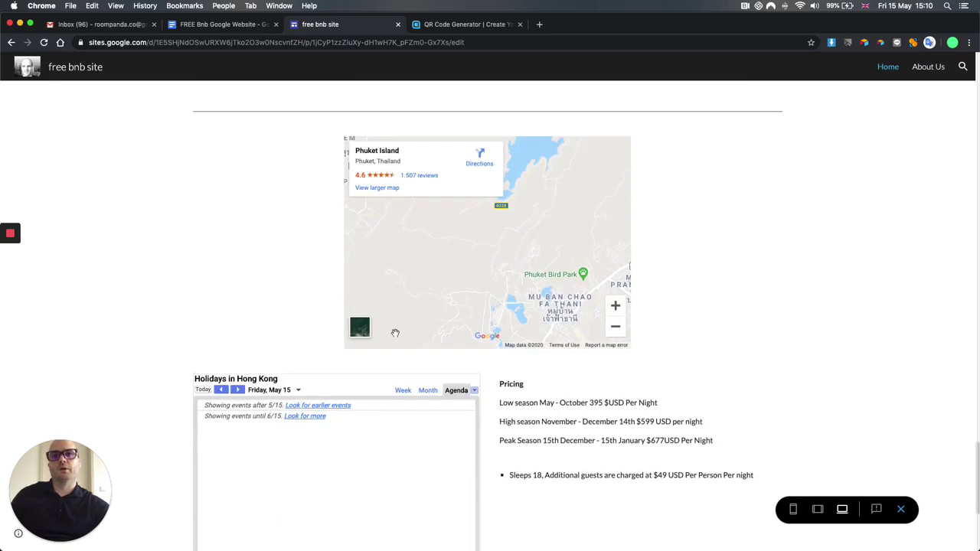
pyautogui.scroll(-3, 395, 333)
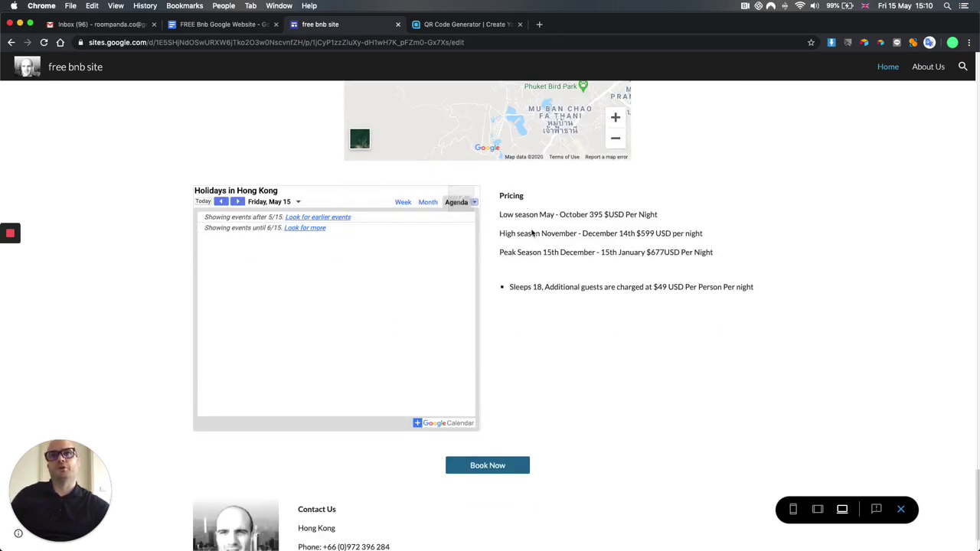
# Review the rest of the previewed site, including the contact footer, villa carousel and About Us page, and return to the home page
pyautogui.scroll(-1, 559, 373)
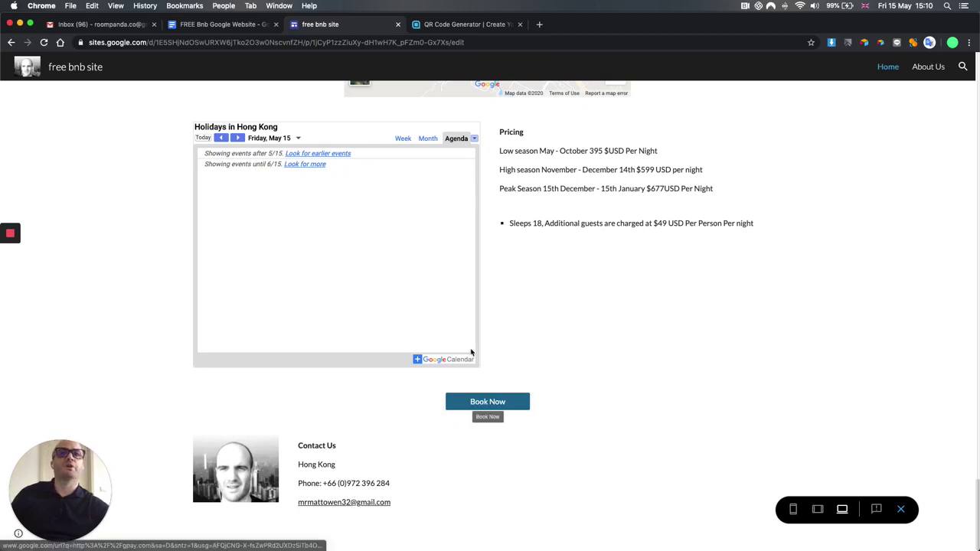
pyautogui.scroll(10, 475, 207)
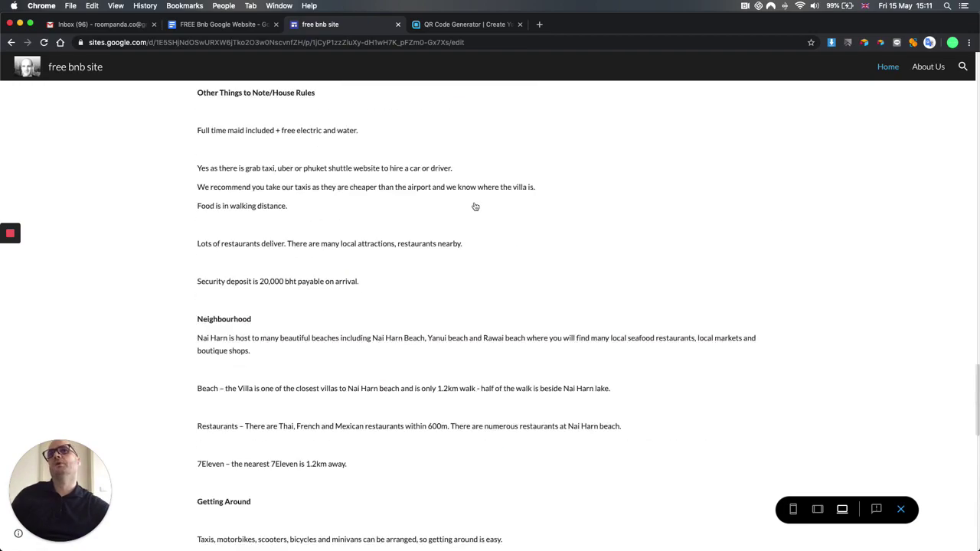
pyautogui.scroll(15, 475, 207)
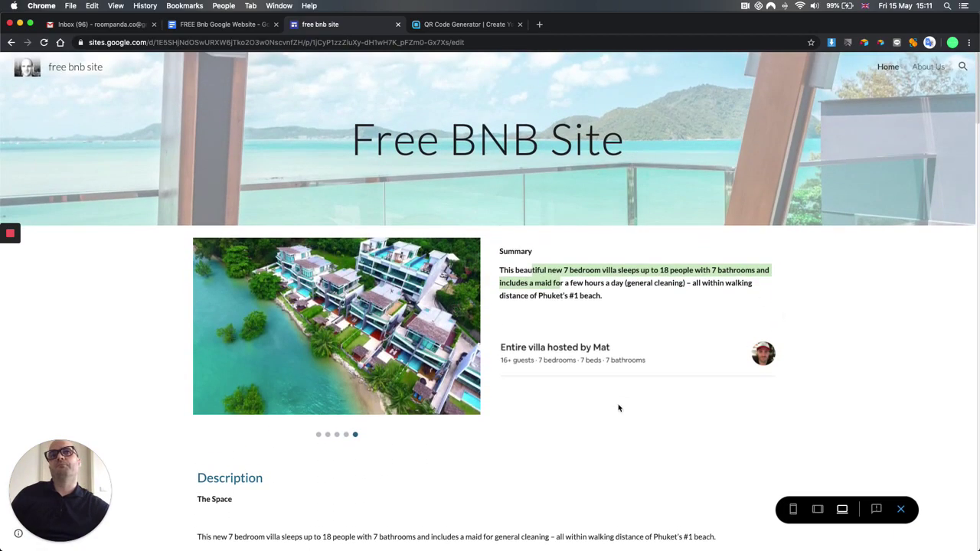
pyautogui.click(463, 328)
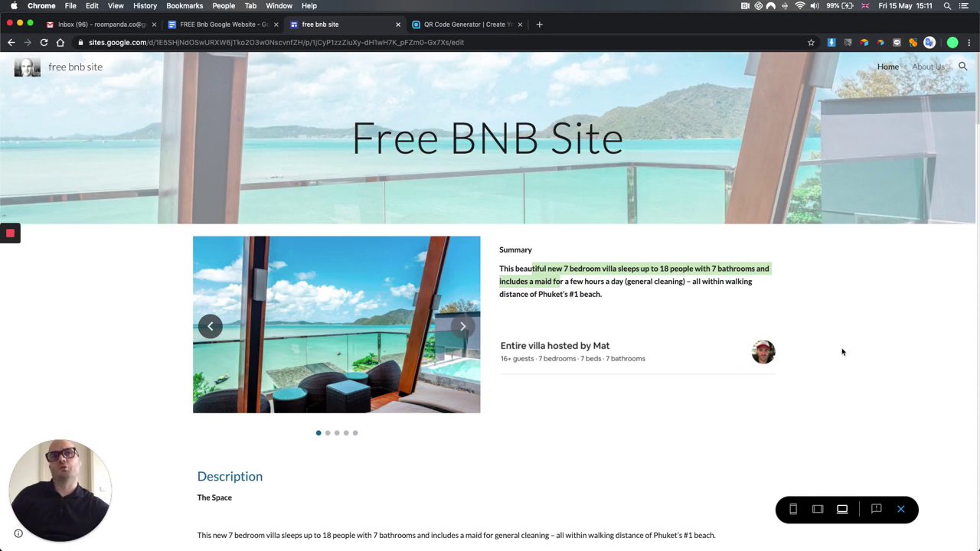
pyautogui.doubleClick(522, 293)
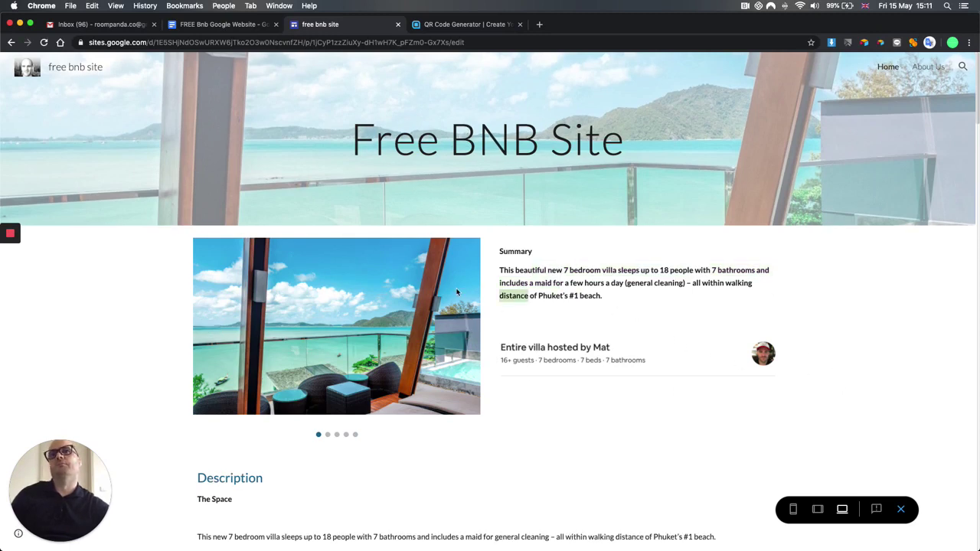
pyautogui.click(154, 301)
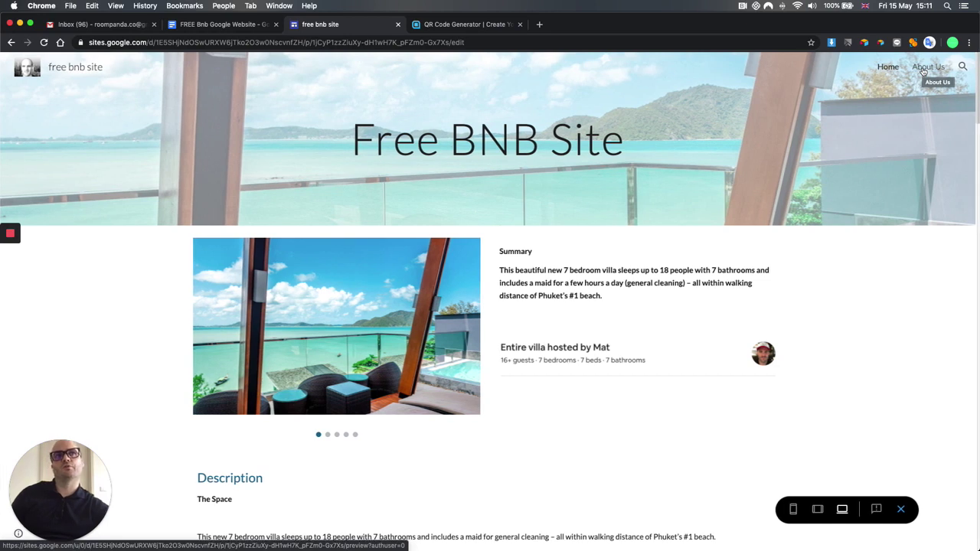
pyautogui.scroll(-1, 416, 499)
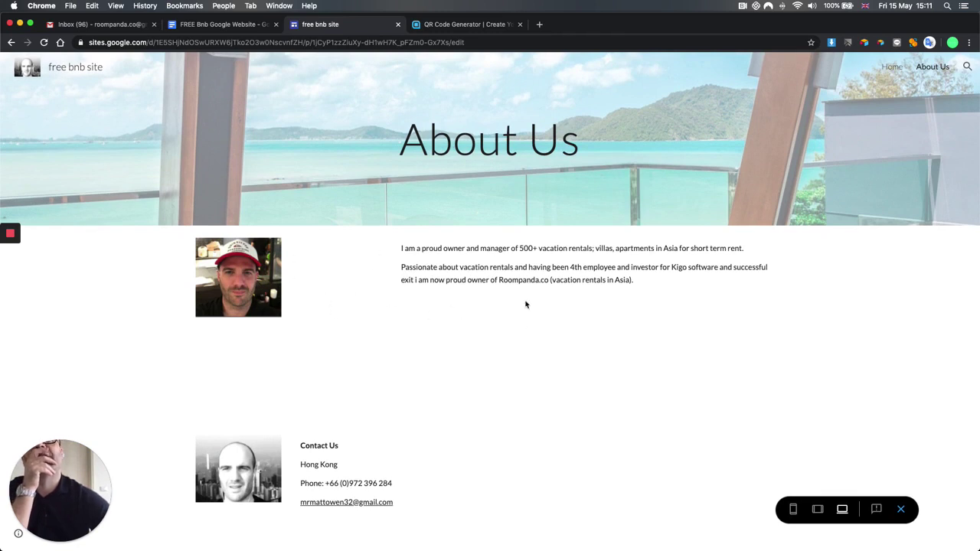
pyautogui.click(893, 69)
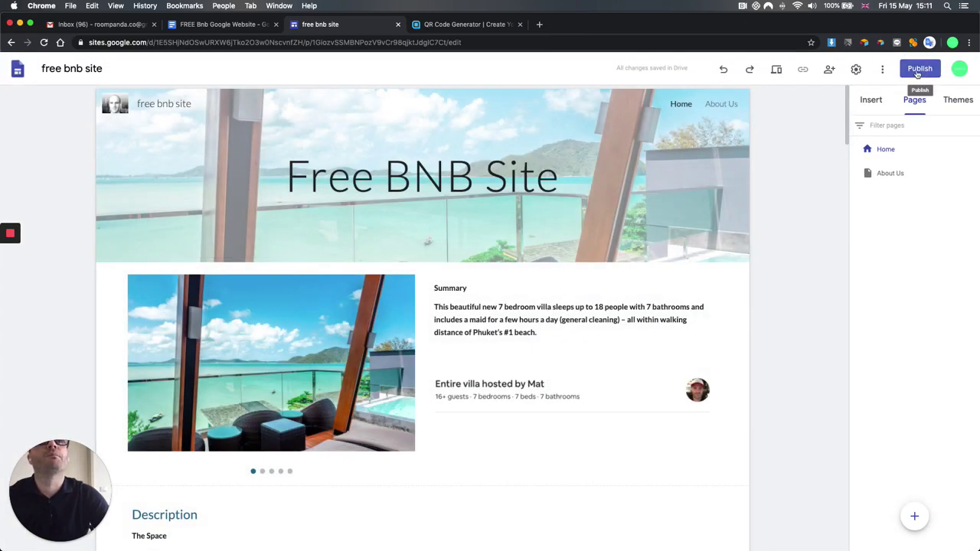
# Open the site's publishing settings, examine the proposed web address and cancel without publishing
pyautogui.click(922, 75)
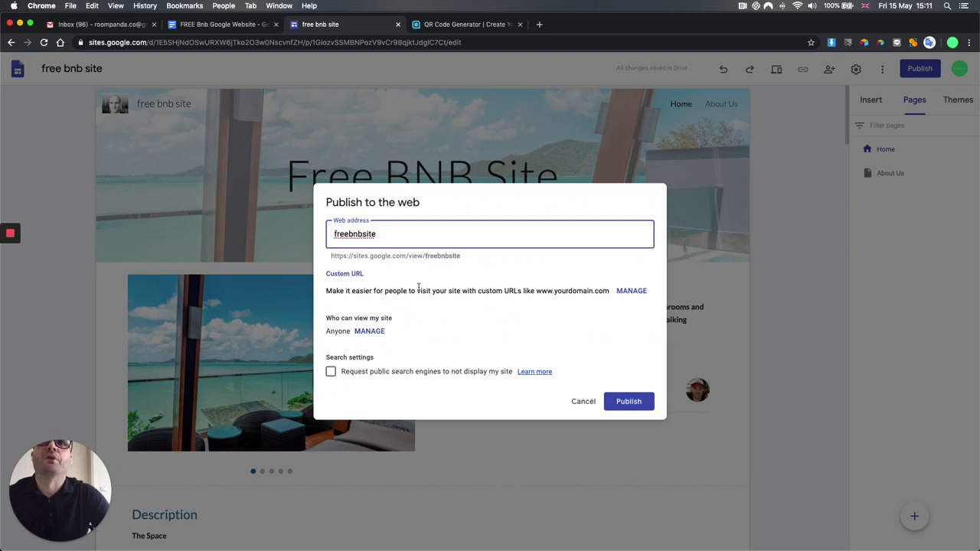
pyautogui.moveTo(330, 258); pyautogui.dragTo(473, 261)
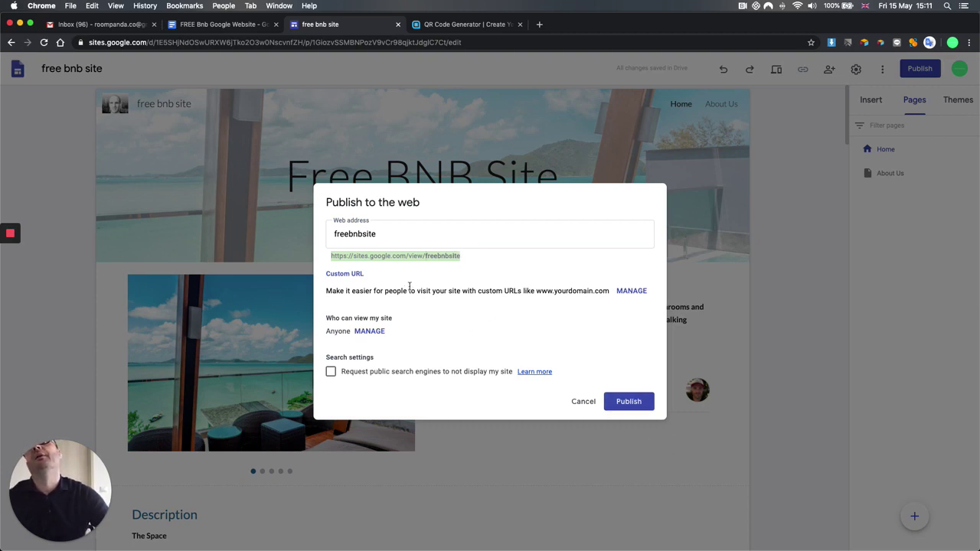
pyautogui.click(581, 404)
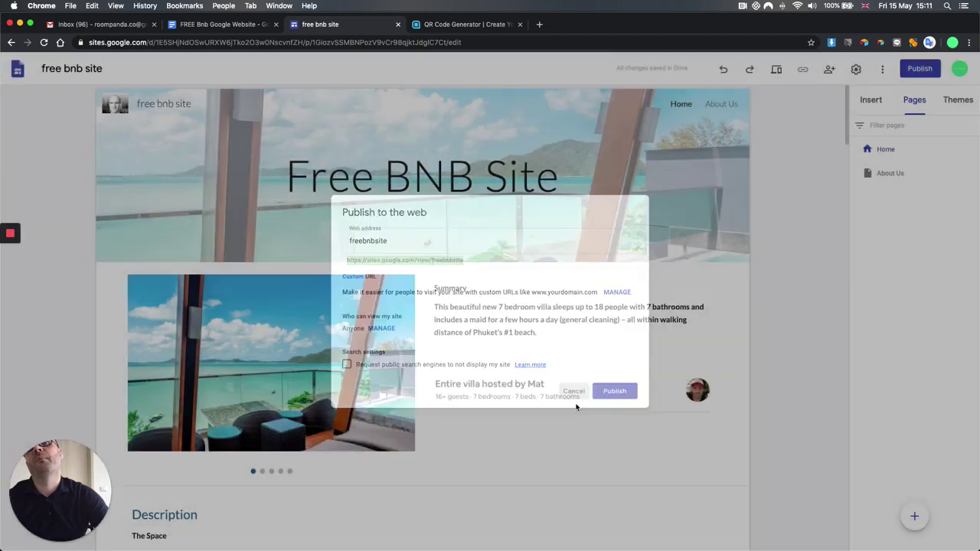
# Examine the available insert elements, the page list and the home page from the villa carousel down to the blank area above the footer
pyautogui.scroll(-3, 375, 347)
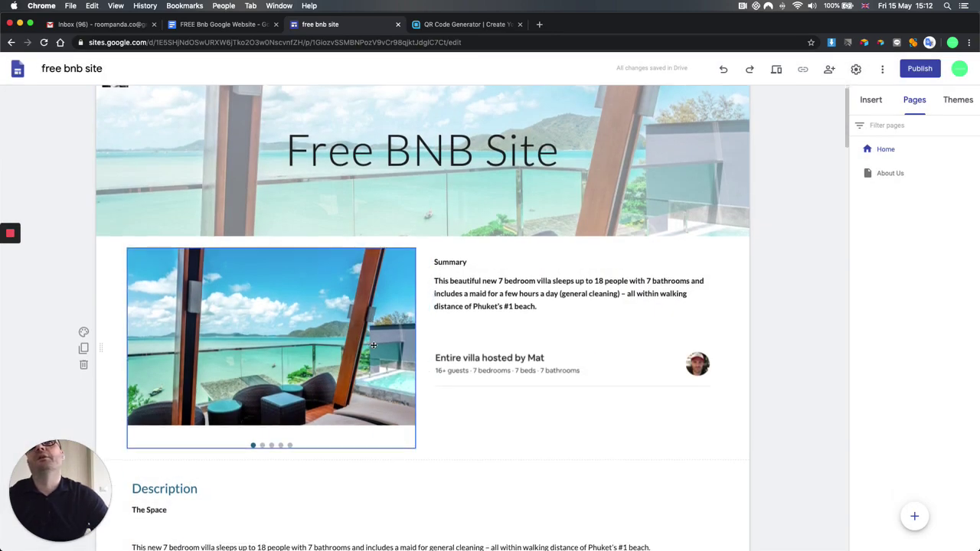
pyautogui.scroll(-1, 379, 344)
pyautogui.scroll(1, 492, 339)
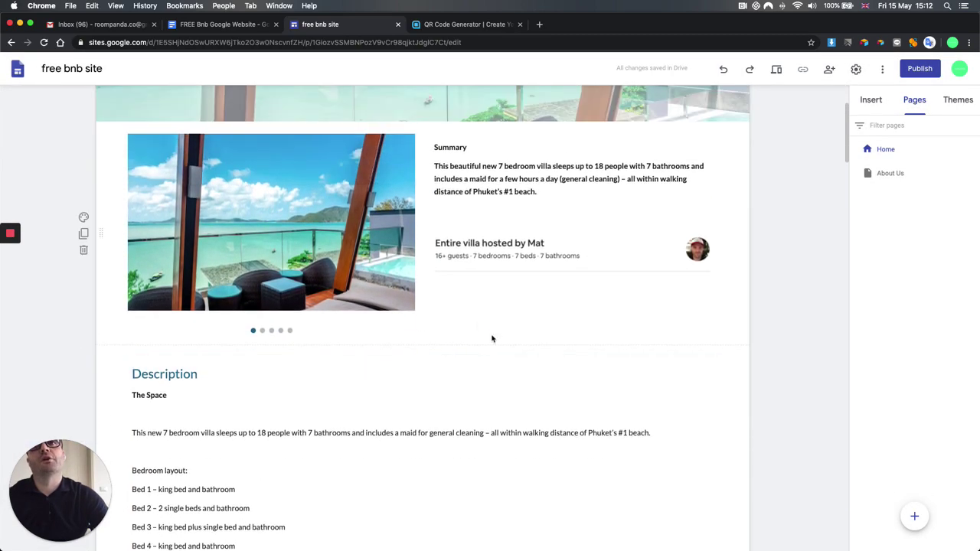
pyautogui.click(872, 101)
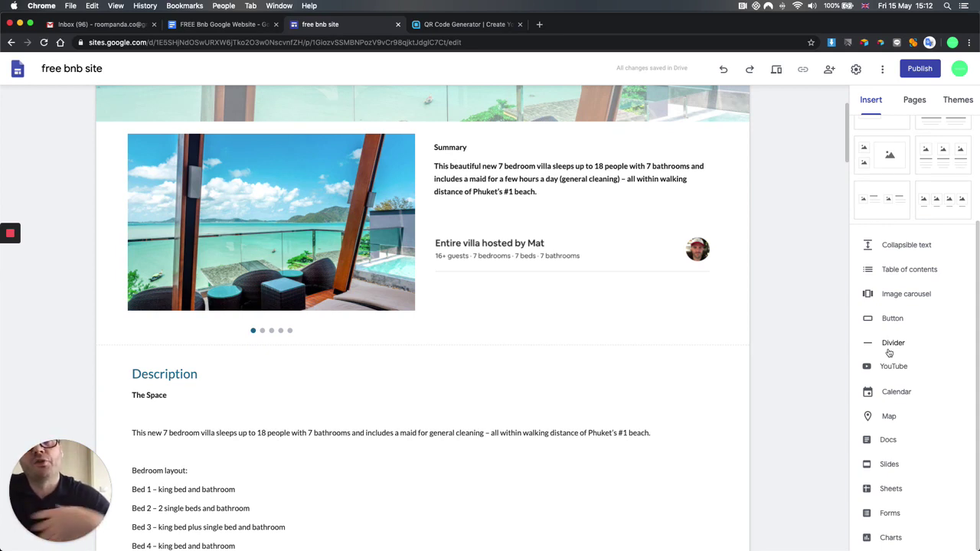
pyautogui.click(912, 102)
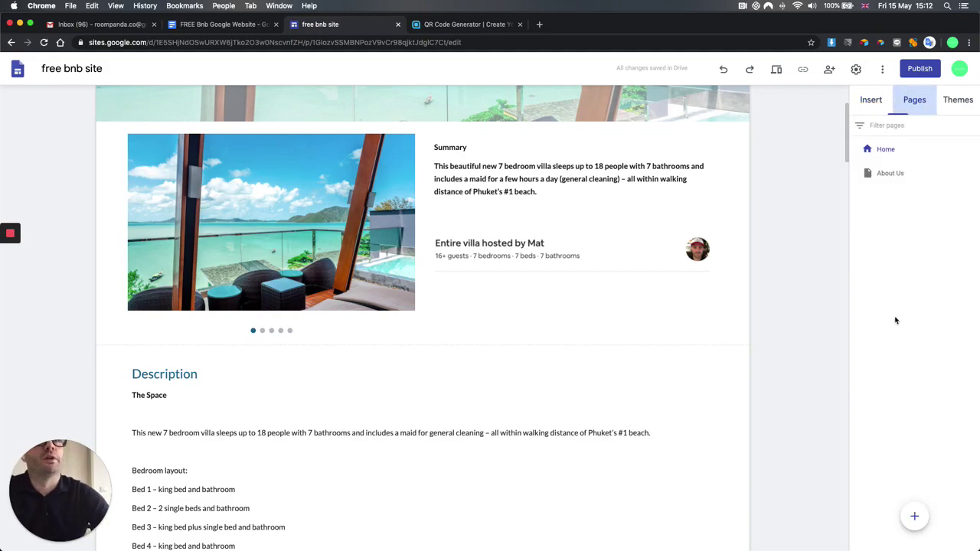
pyautogui.scroll(-20, 472, 401)
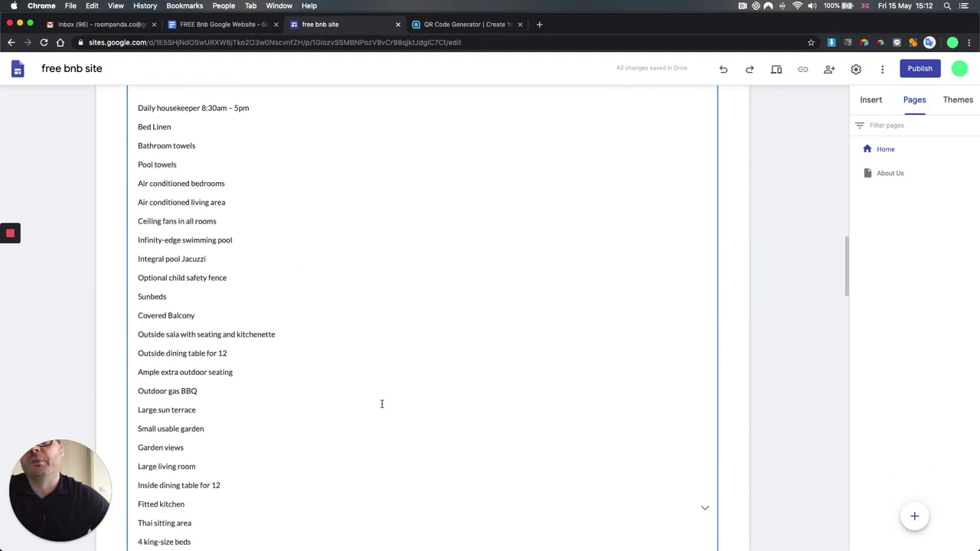
pyautogui.scroll(-10, 382, 404)
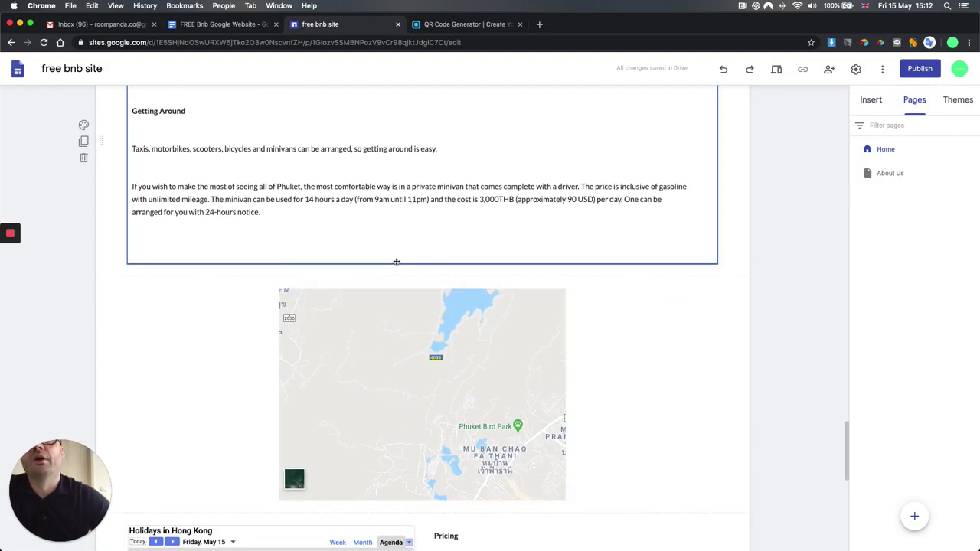
pyautogui.moveTo(396, 262); pyautogui.dragTo(396, 275)
pyautogui.scroll(20, 396, 274)
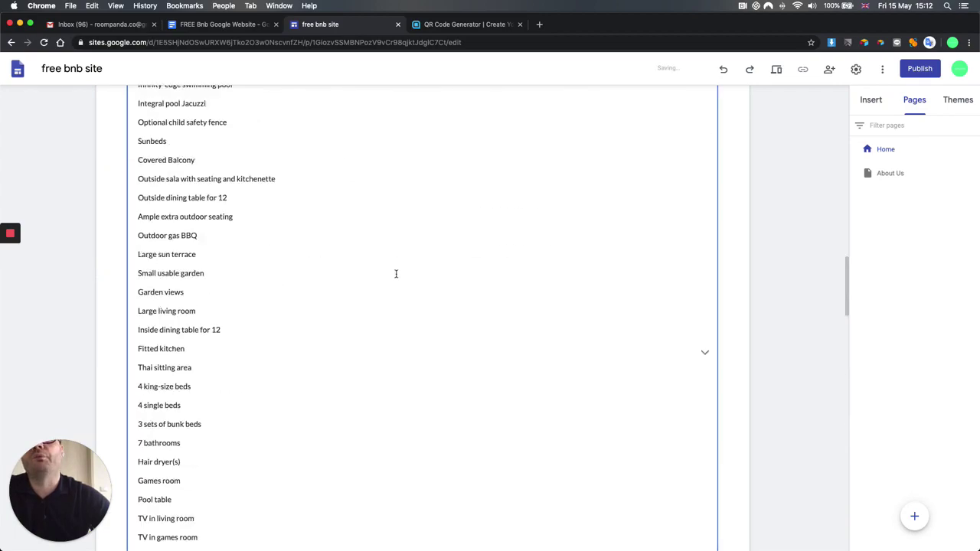
pyautogui.scroll(-20, 237, 356)
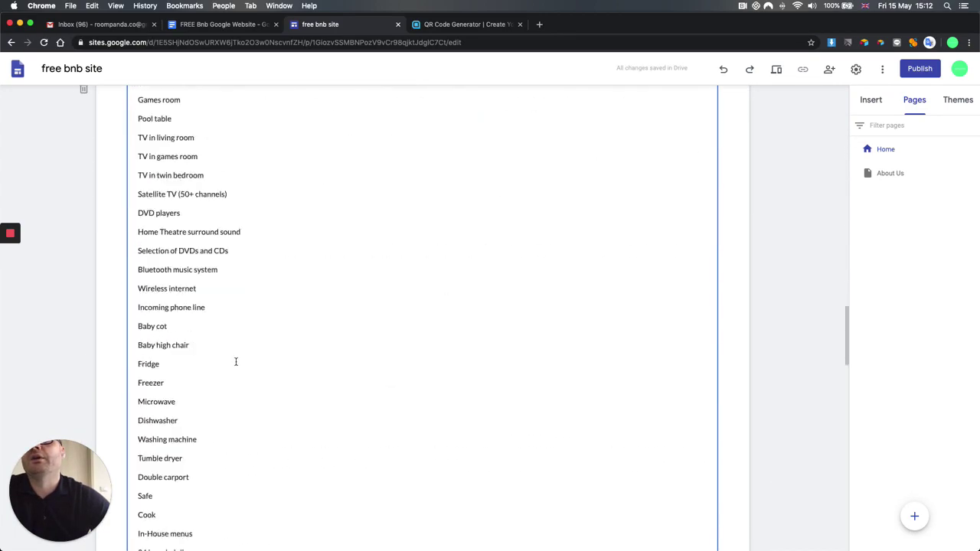
pyautogui.scroll(-5, 236, 363)
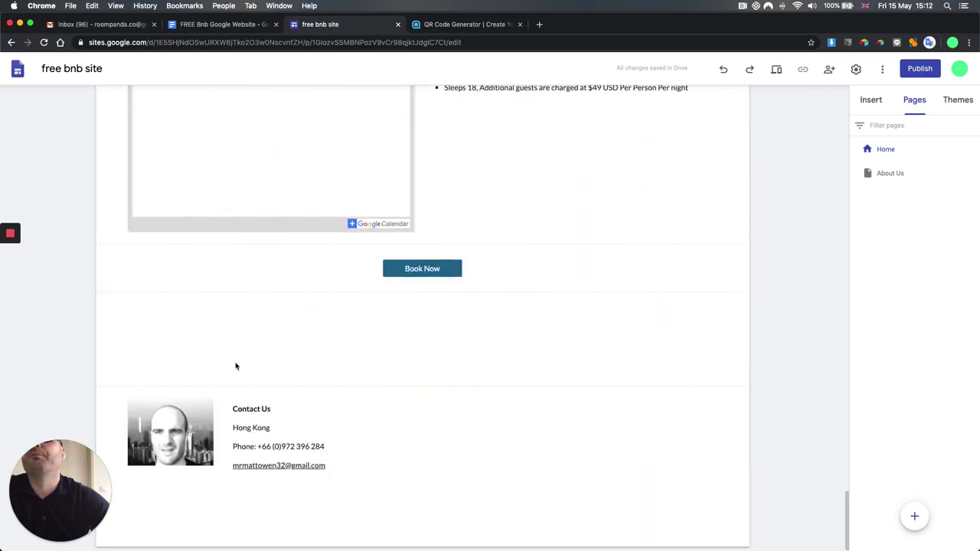
pyautogui.doubleClick(140, 325)
pyautogui.click(139, 296)
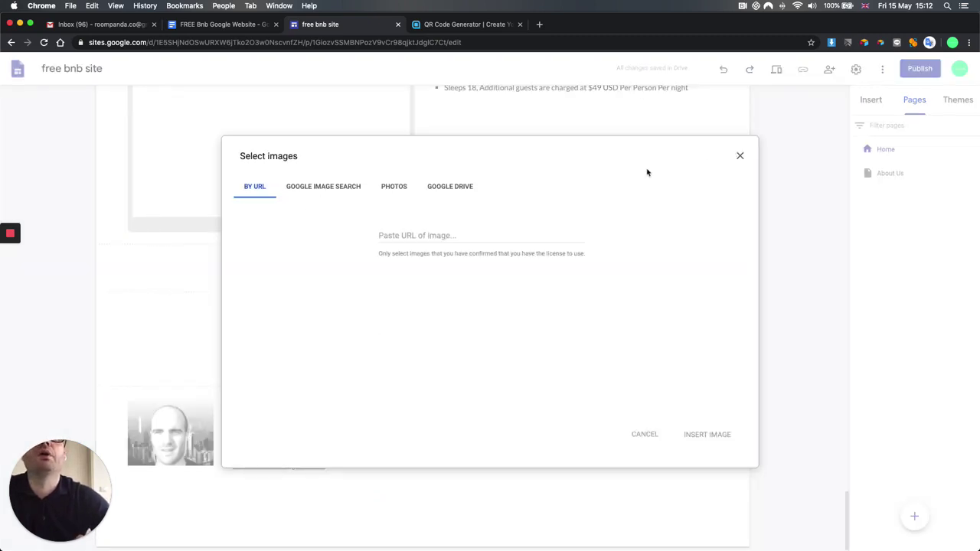
pyautogui.click(743, 156)
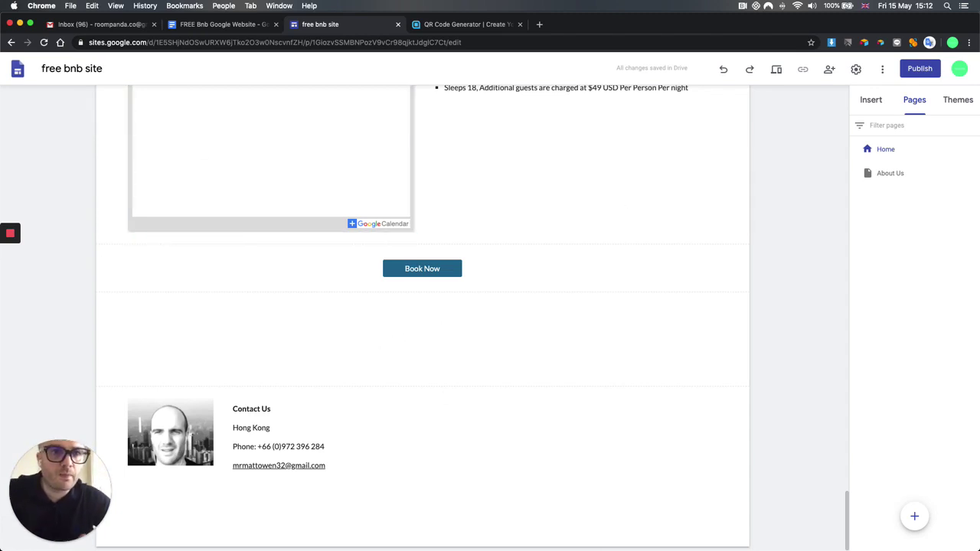
# Add the villa host summary image from the desktop below the Book Now button and delete it again
pyautogui.press('super+Tab')
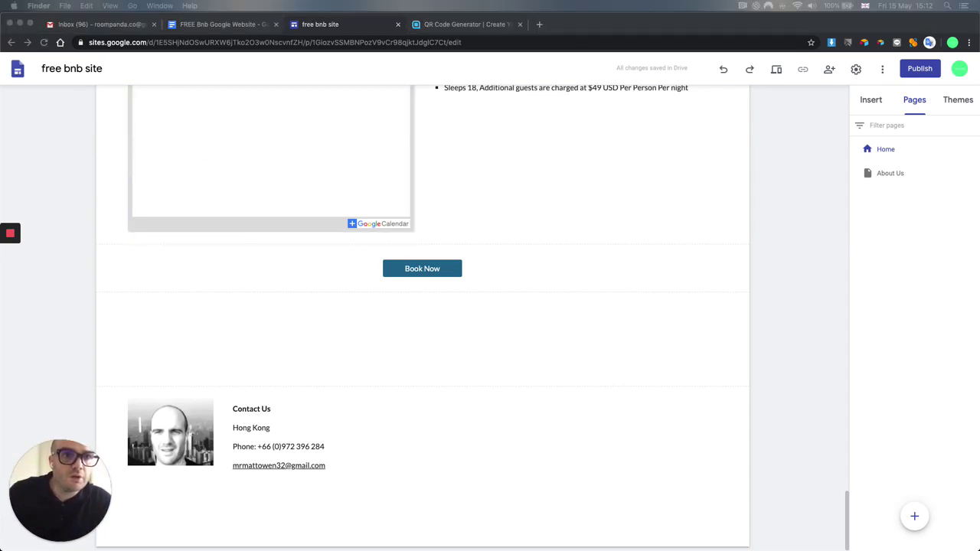
pyautogui.moveTo(0, 146); pyautogui.dragTo(235, 324)
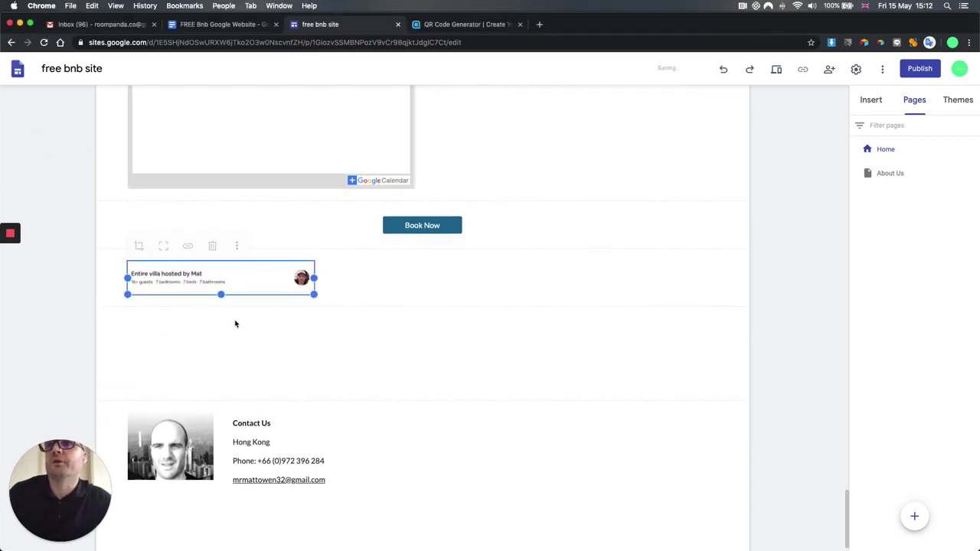
pyautogui.scroll(-1, 235, 324)
pyautogui.click(230, 321)
pyautogui.click(204, 271)
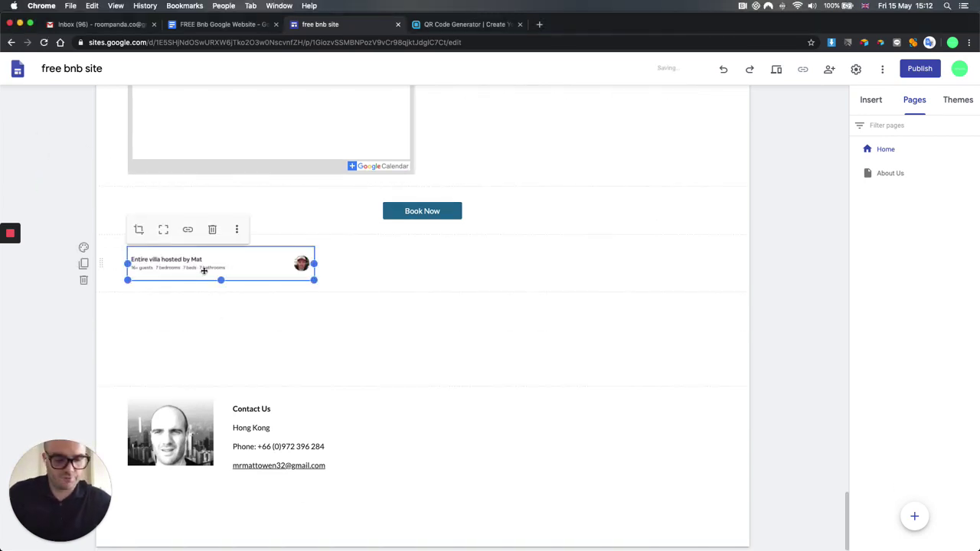
pyautogui.press('BackSpace')
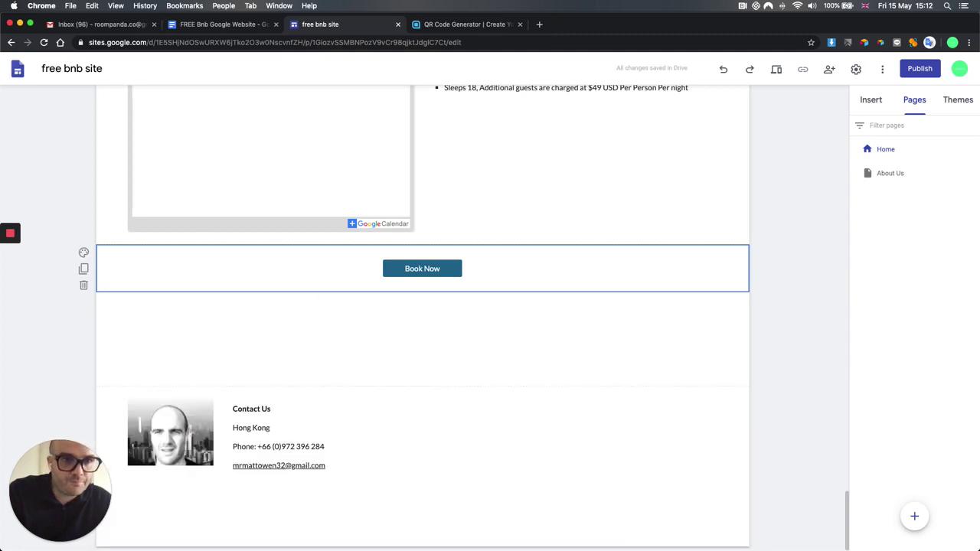
# Add three guest review images from the desktop side by side in one section below the Book Now button
pyautogui.moveTo(306, 1); pyautogui.dragTo(204, 353)
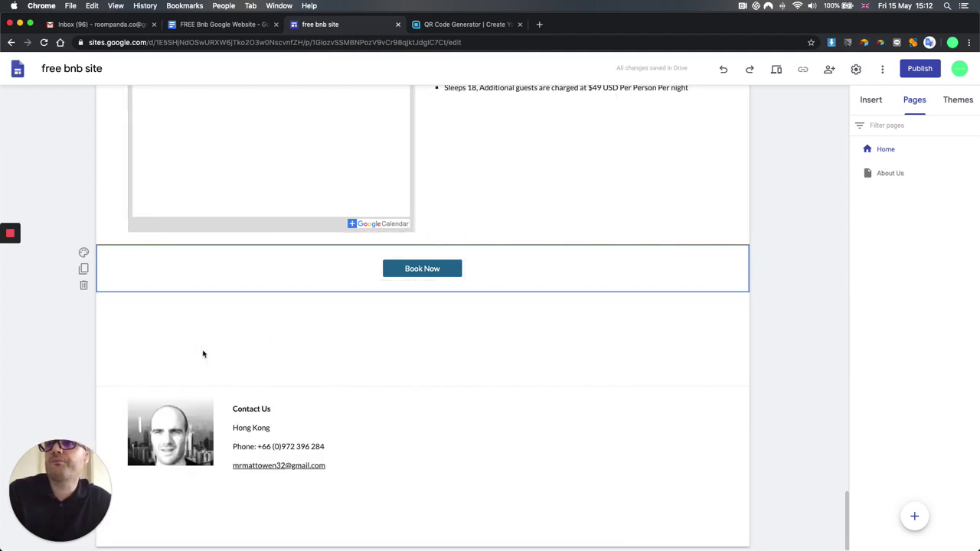
pyautogui.click(211, 345)
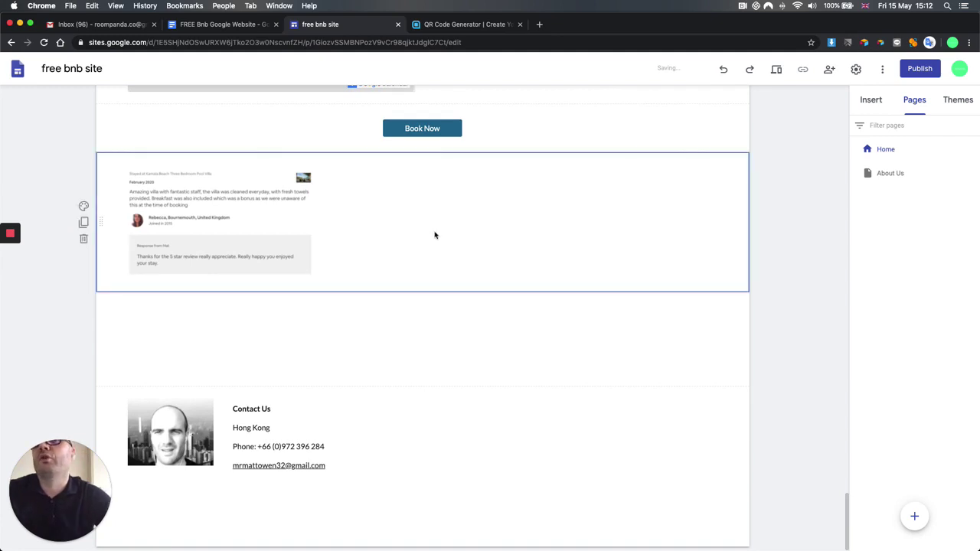
pyautogui.moveTo(306, 2); pyautogui.dragTo(351, 220)
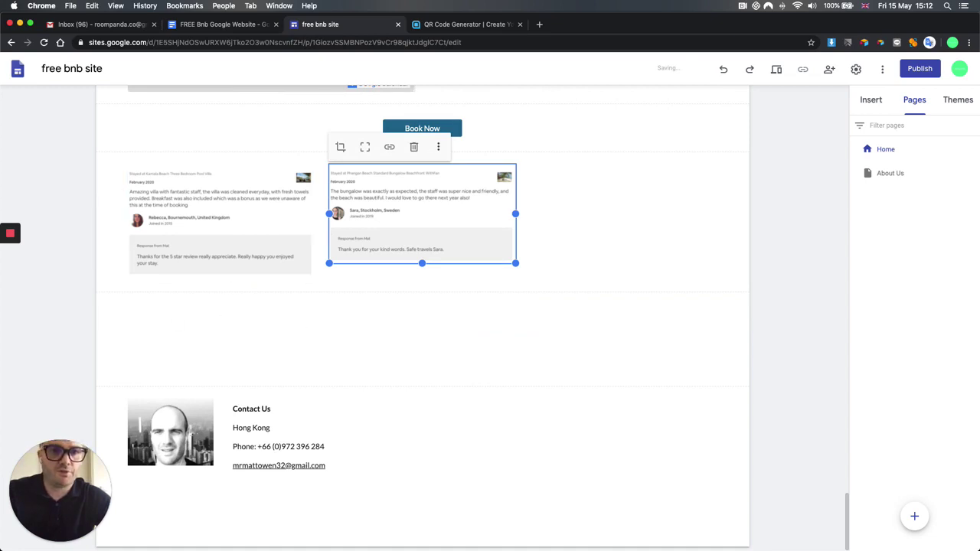
pyautogui.moveTo(4, 276); pyautogui.dragTo(552, 201)
pyautogui.click(322, 327)
pyautogui.click(254, 236)
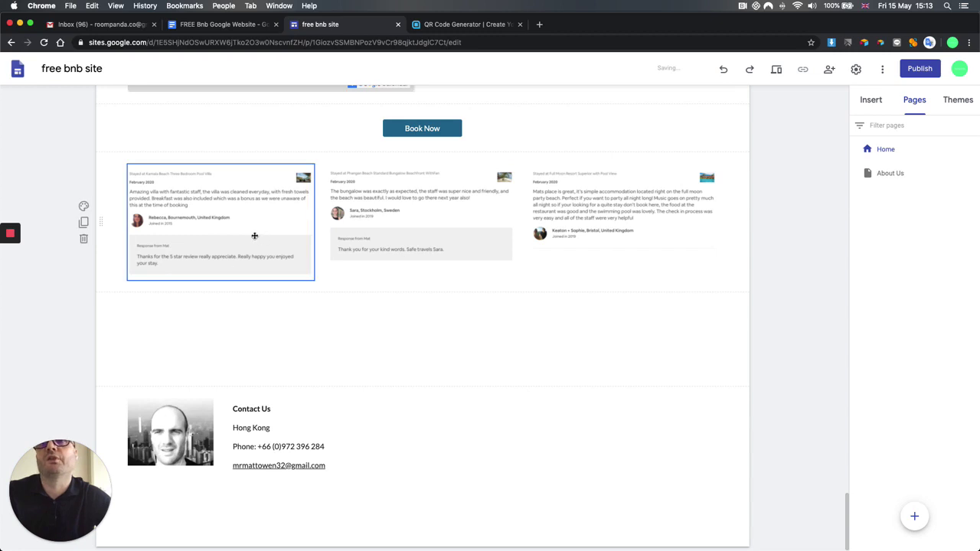
pyautogui.click(376, 344)
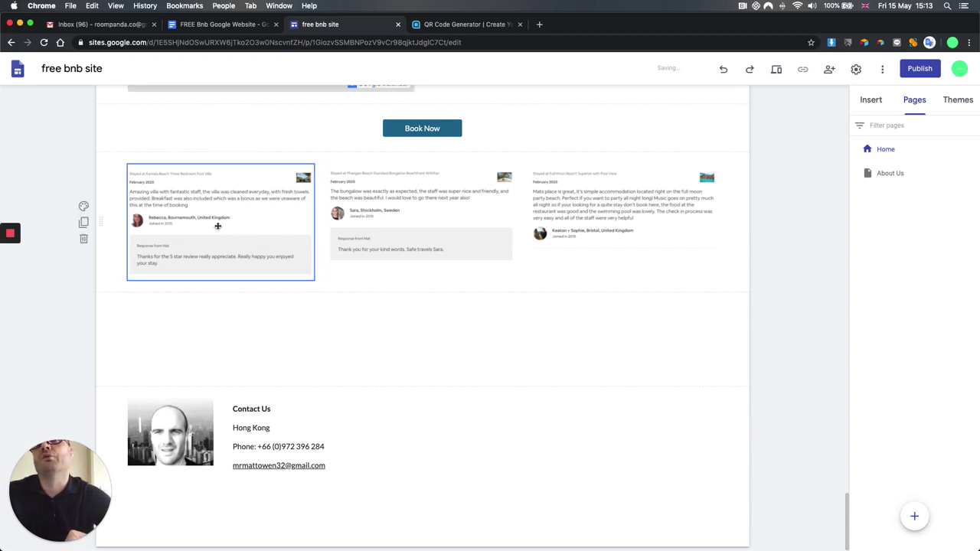
# Preview the site and check the three guest reviews between the Book Now button and the contact footer
pyautogui.click(777, 69)
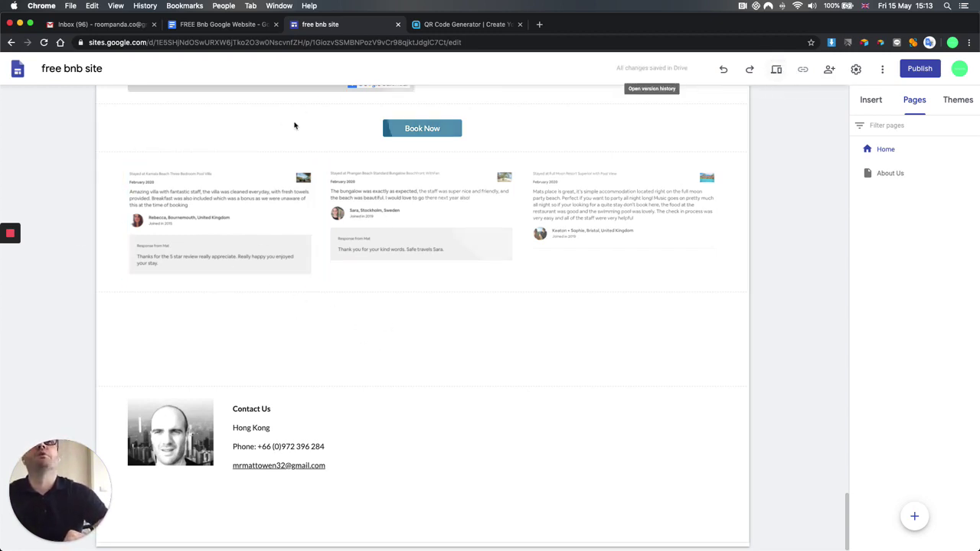
pyautogui.scroll(-15, 302, 271)
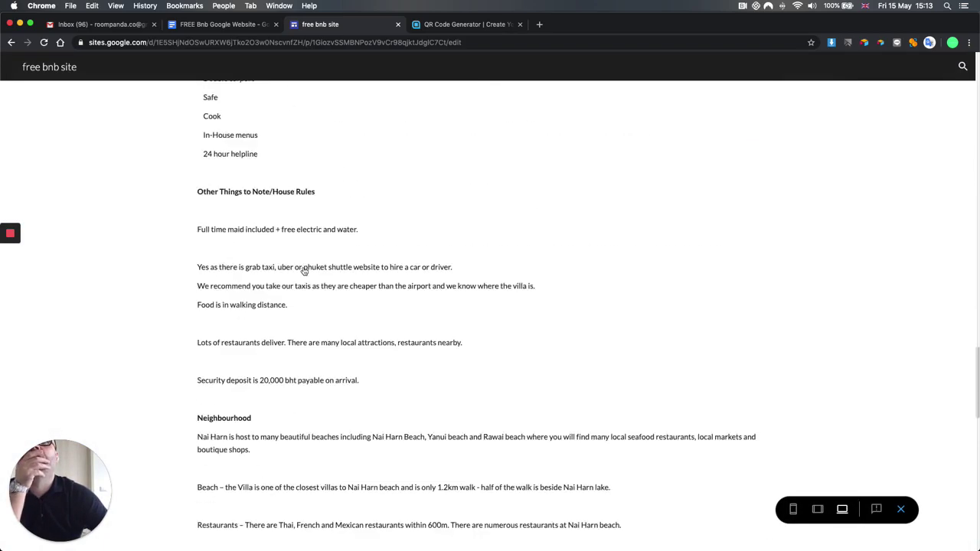
pyautogui.scroll(-10, 303, 271)
pyautogui.scroll(-4, 304, 271)
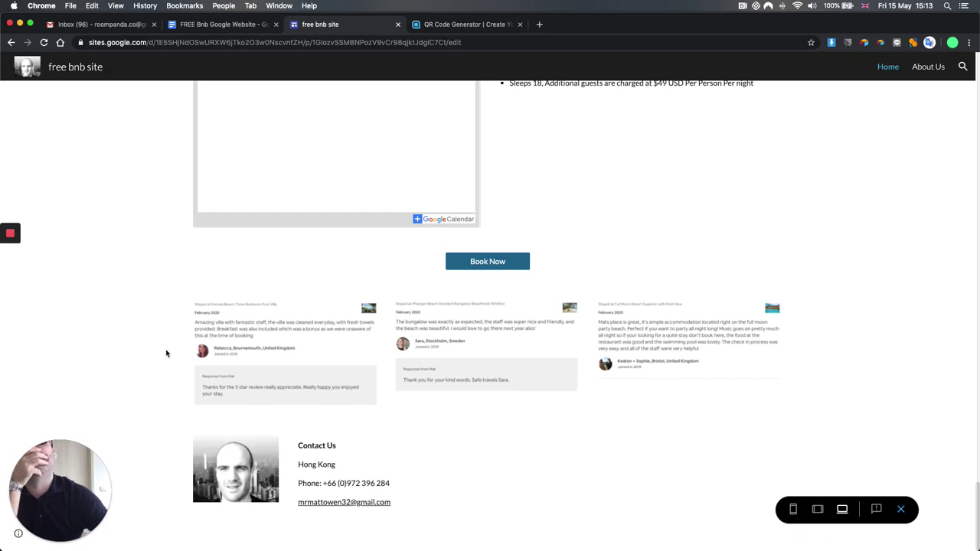
# Step the villa carousel at the start of the previewed page to its third picture and review the page down to the contact footer
pyautogui.scroll(20, 448, 338)
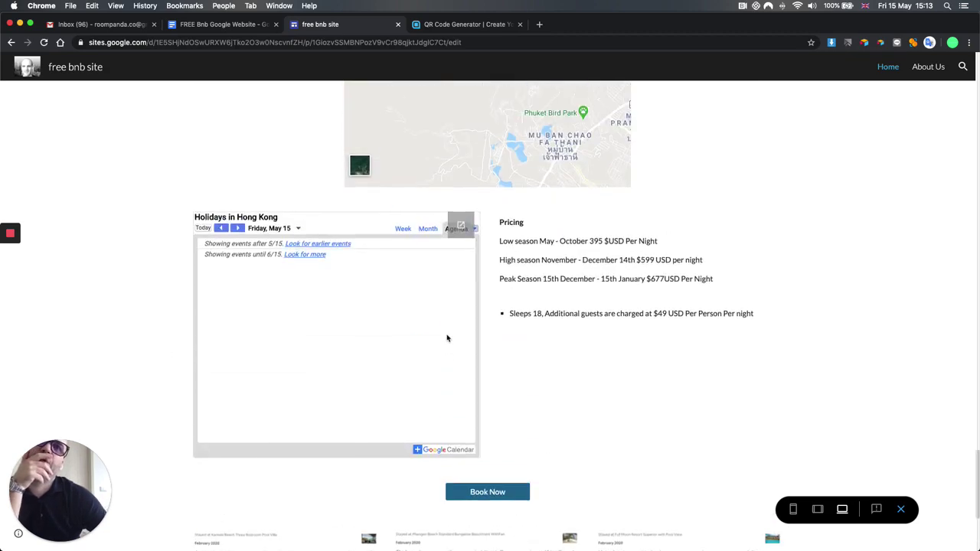
pyautogui.scroll(10, 448, 339)
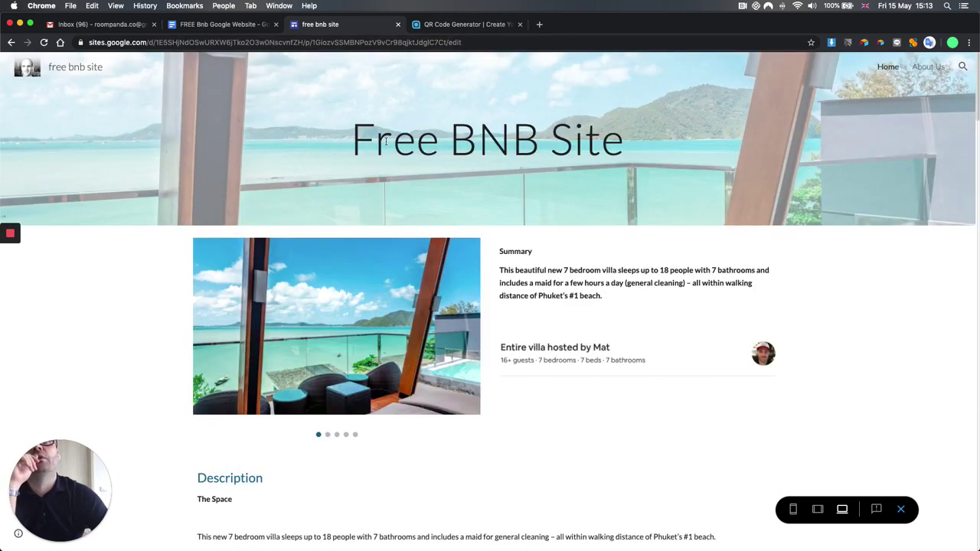
pyautogui.click(462, 331)
pyautogui.click(461, 333)
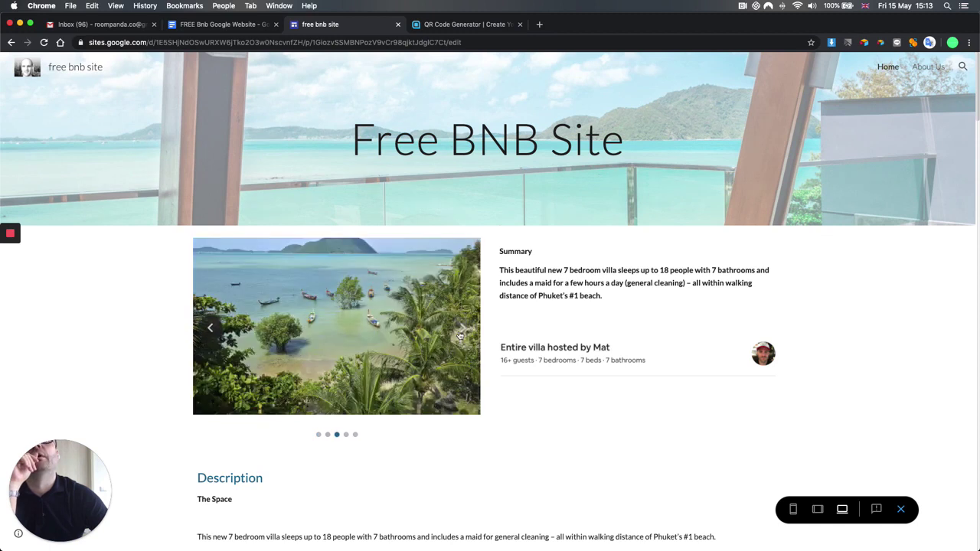
pyautogui.moveTo(355, 139); pyautogui.dragTo(625, 149)
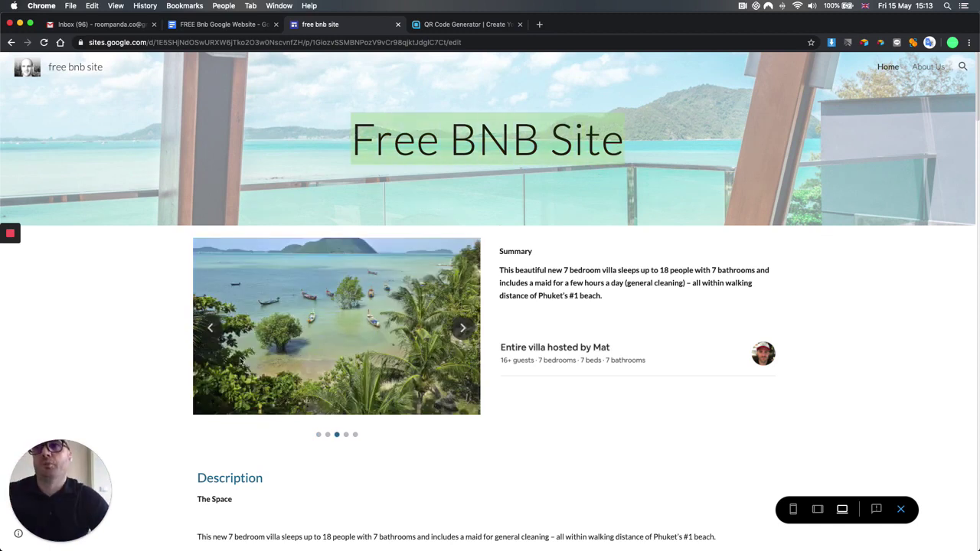
pyautogui.scroll(-20, 155, 376)
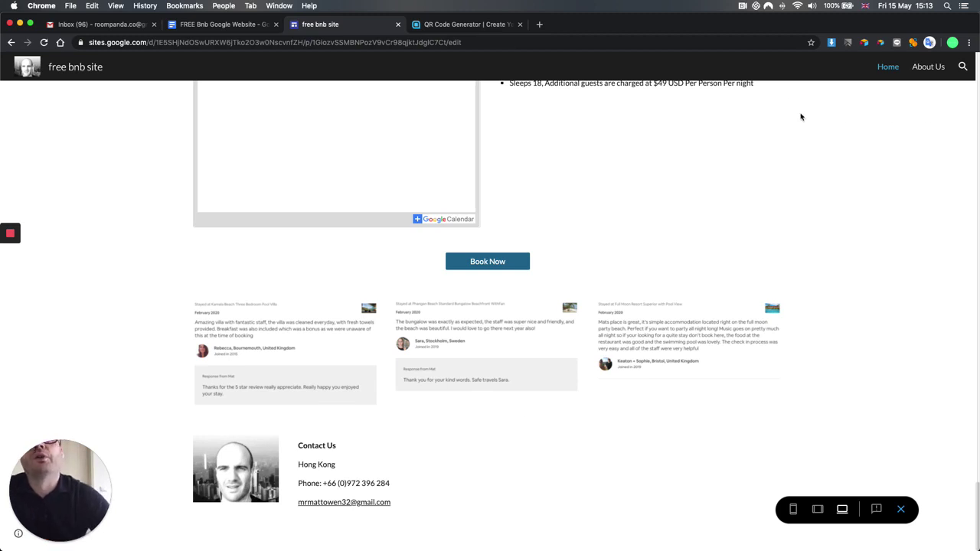
pyautogui.moveTo(11, 235)
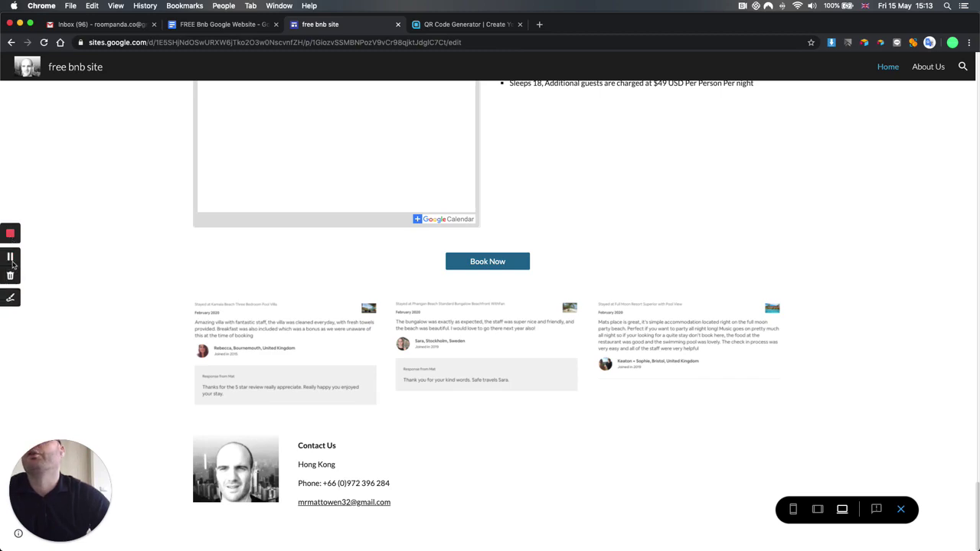